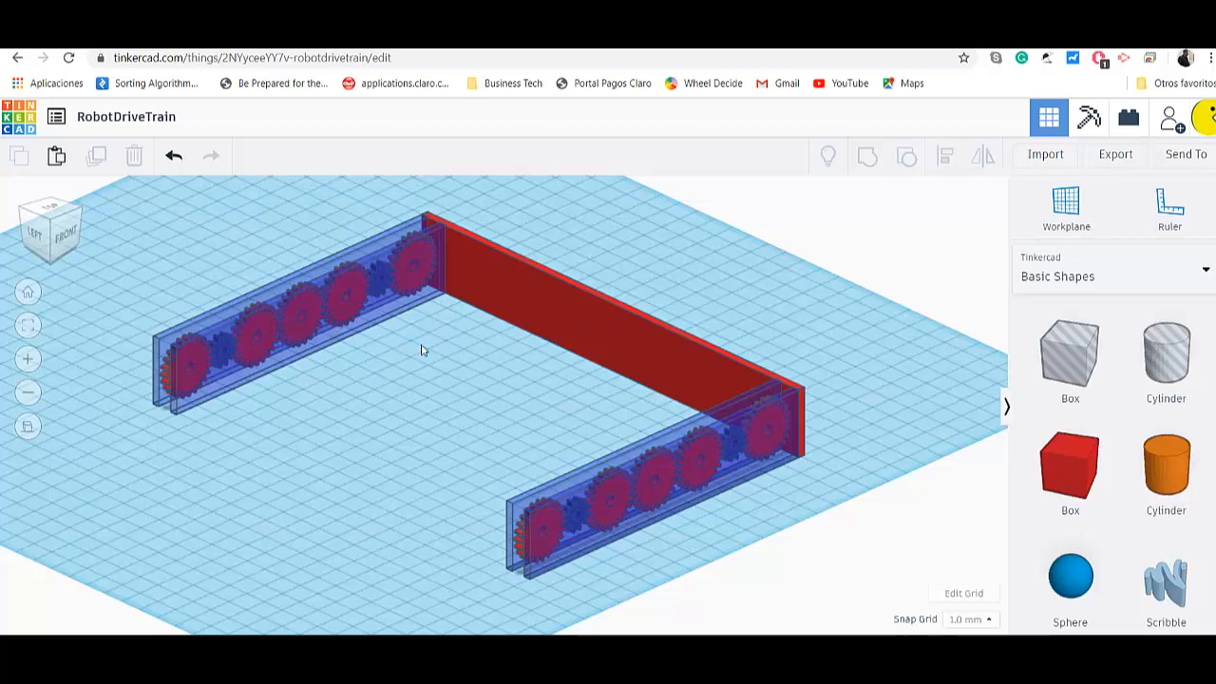
{"action": "scroll", "coordinate": [385, 412], "scroll_direction": "up", "scroll_amount": 3}
{"action": "scroll", "coordinate": [385, 412], "scroll_direction": "down", "scroll_amount": 5}
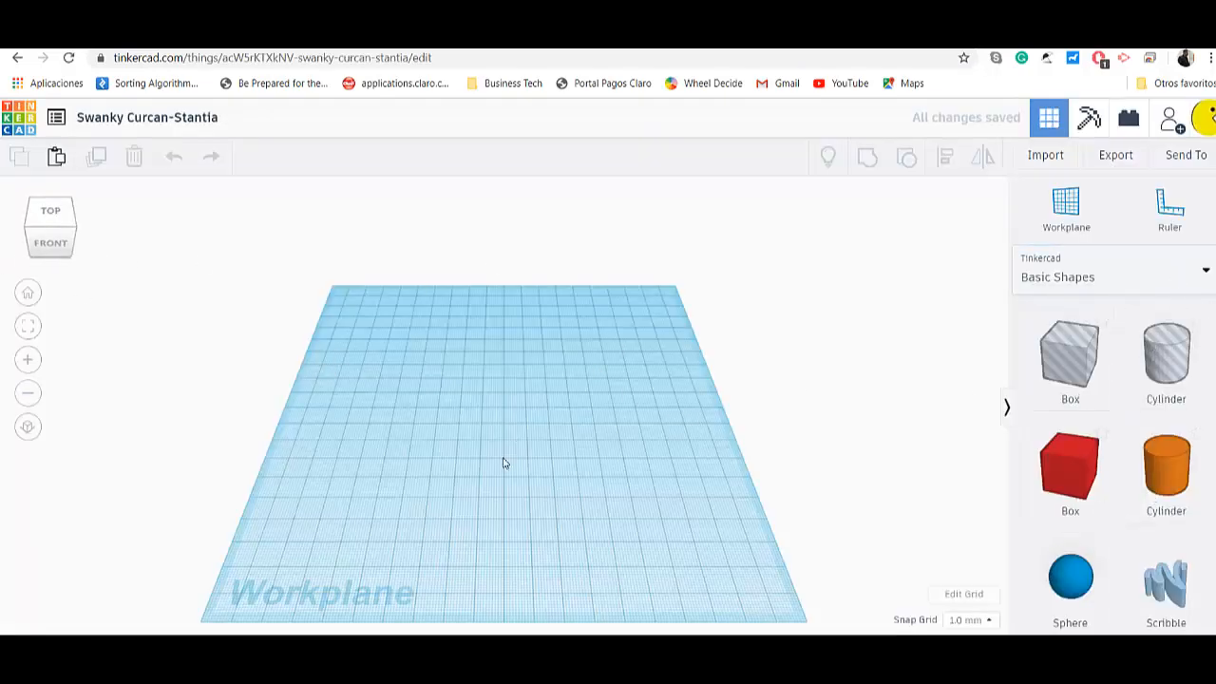
Examine the empty workplane from the top, front, side, home and angled corner orientations.
{"action": "left_click", "coordinate": [53, 215]}
{"action": "left_click", "coordinate": [49, 250]}
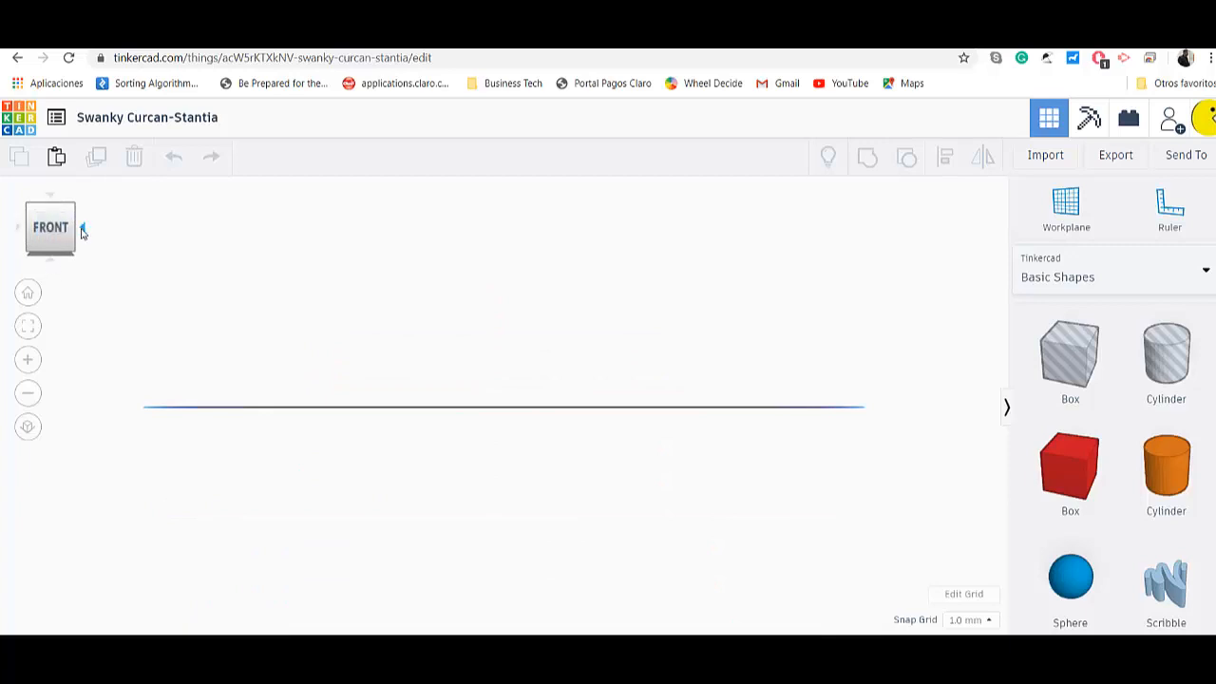
{"action": "left_click", "coordinate": [82, 232]}
{"action": "left_click", "coordinate": [25, 207]}
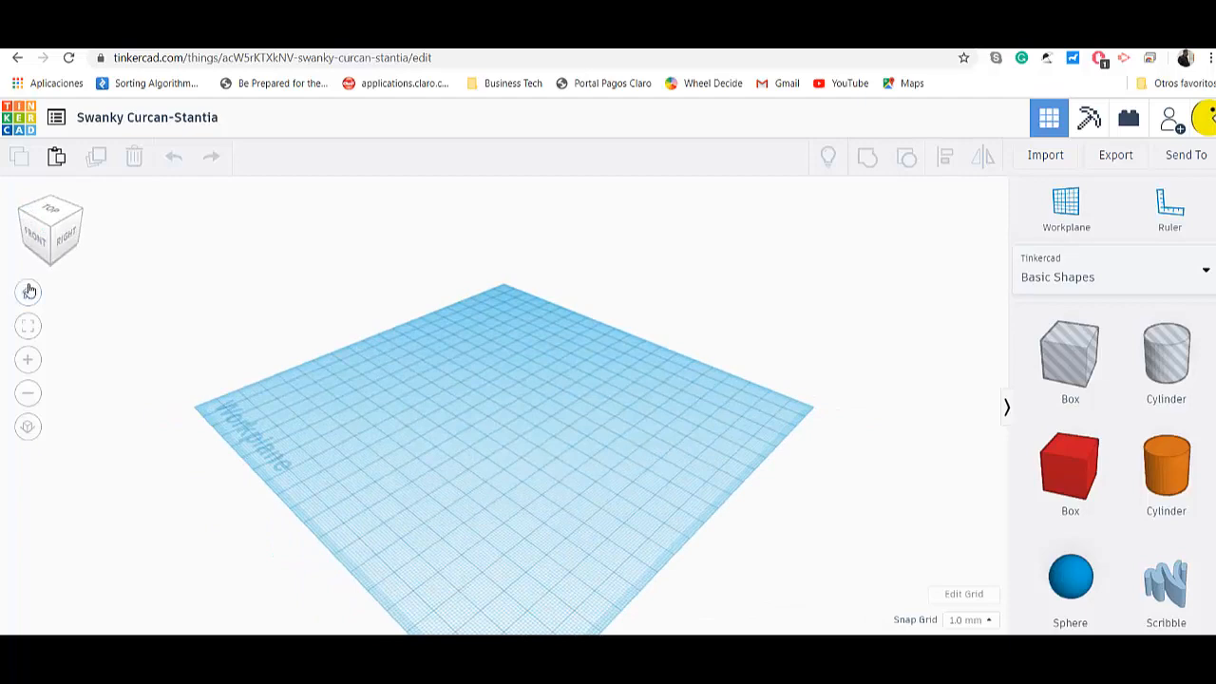
{"action": "left_click", "coordinate": [27, 293]}
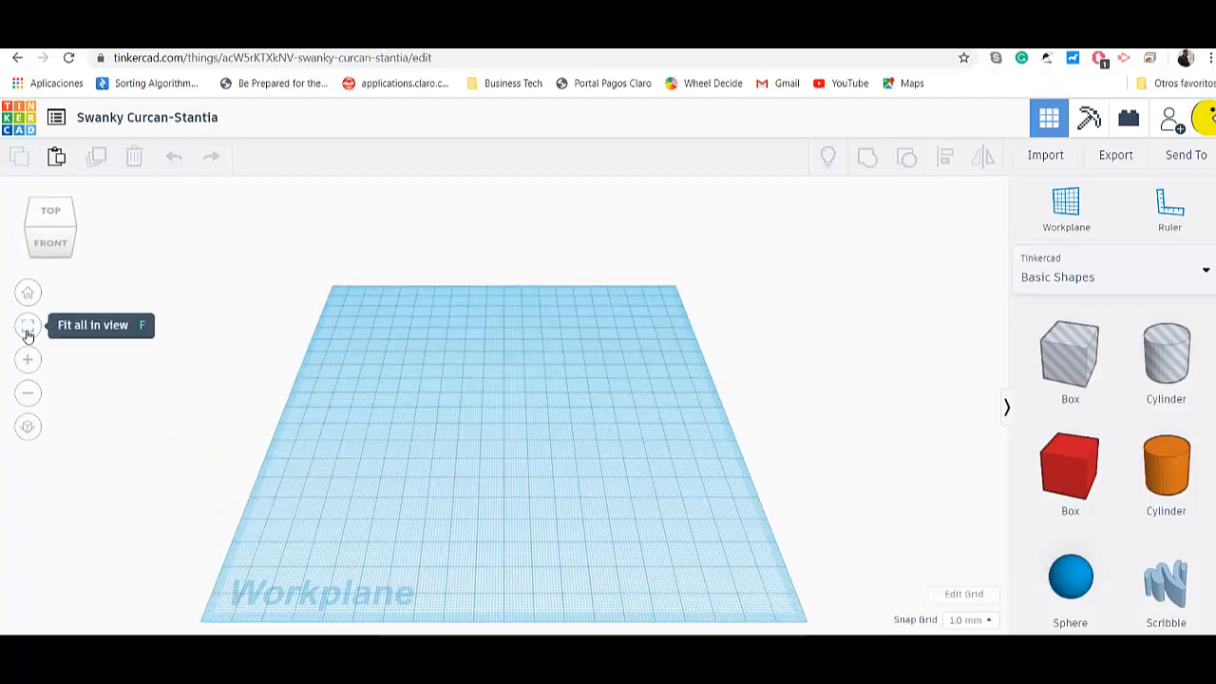
{"action": "left_click", "coordinate": [33, 235]}
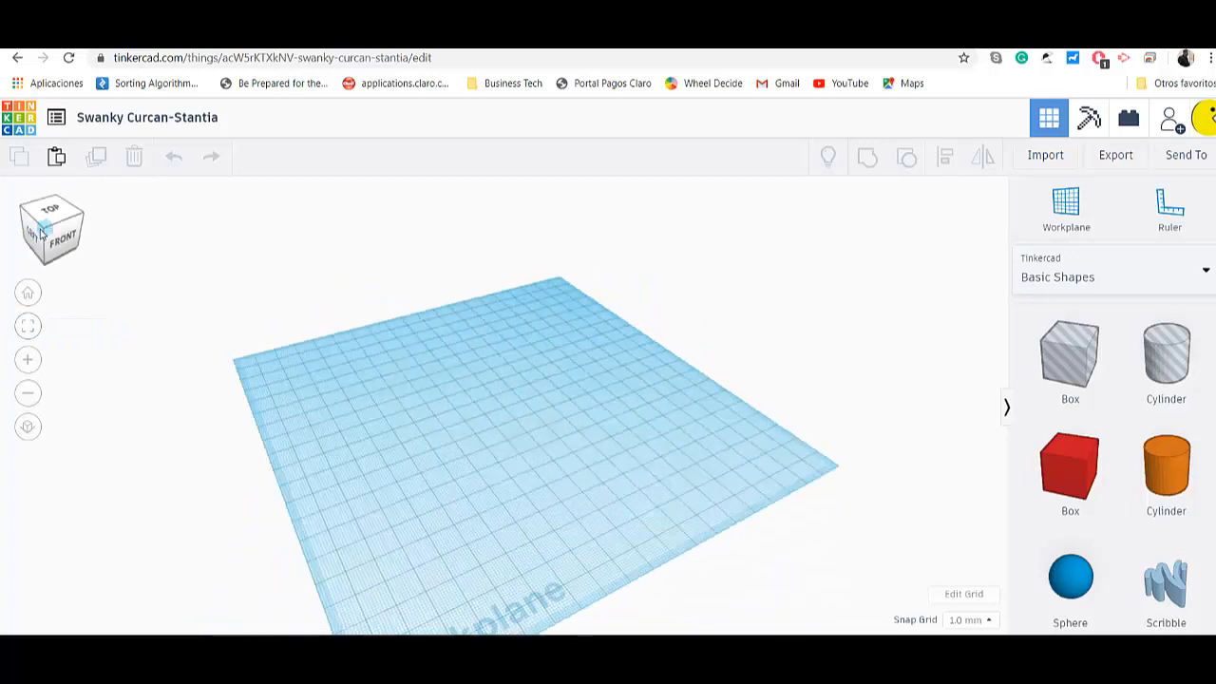
{"action": "left_click", "coordinate": [77, 215]}
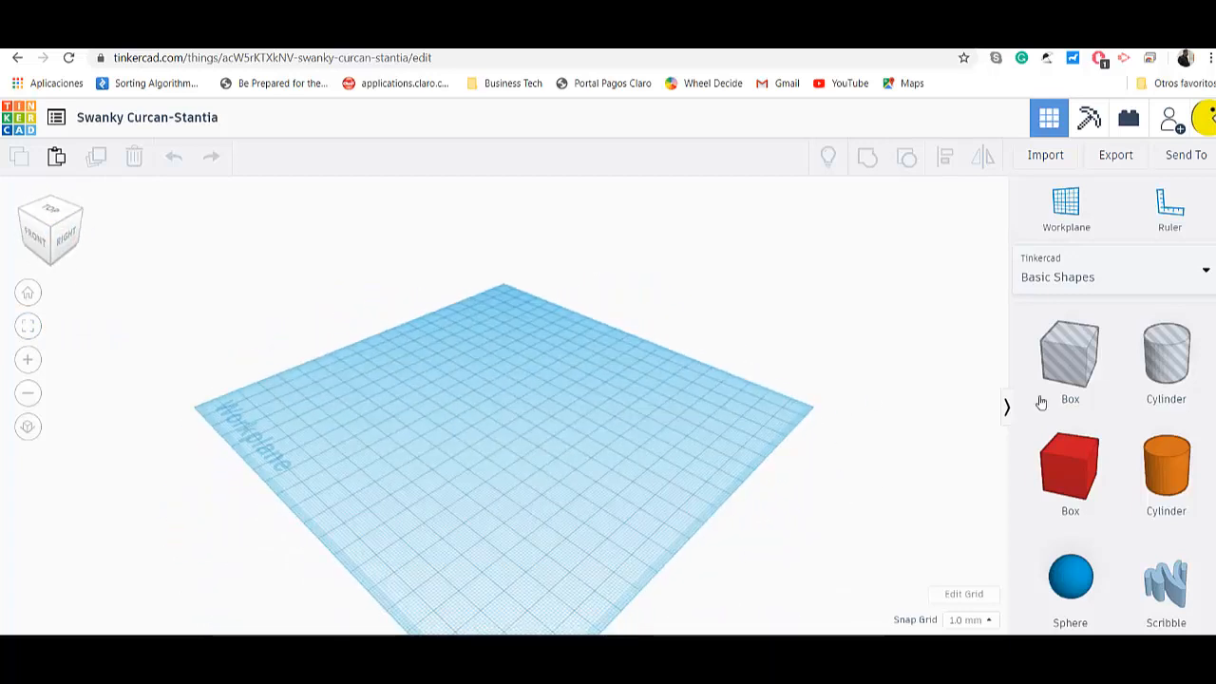
Browse the Basic Shapes and switch the shape library to the full Shape Generators collection.
{"action": "scroll", "coordinate": [1116, 475], "scroll_direction": "down", "scroll_amount": 10}
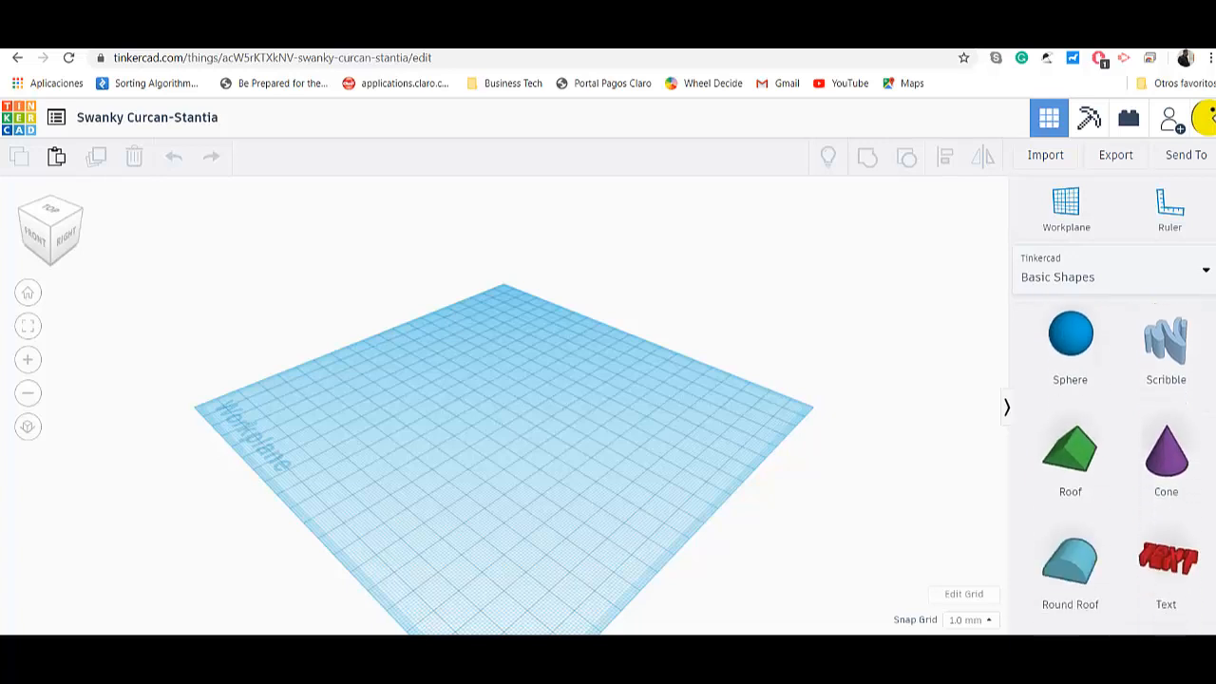
{"action": "scroll", "coordinate": [1117, 456], "scroll_direction": "up", "scroll_amount": 10}
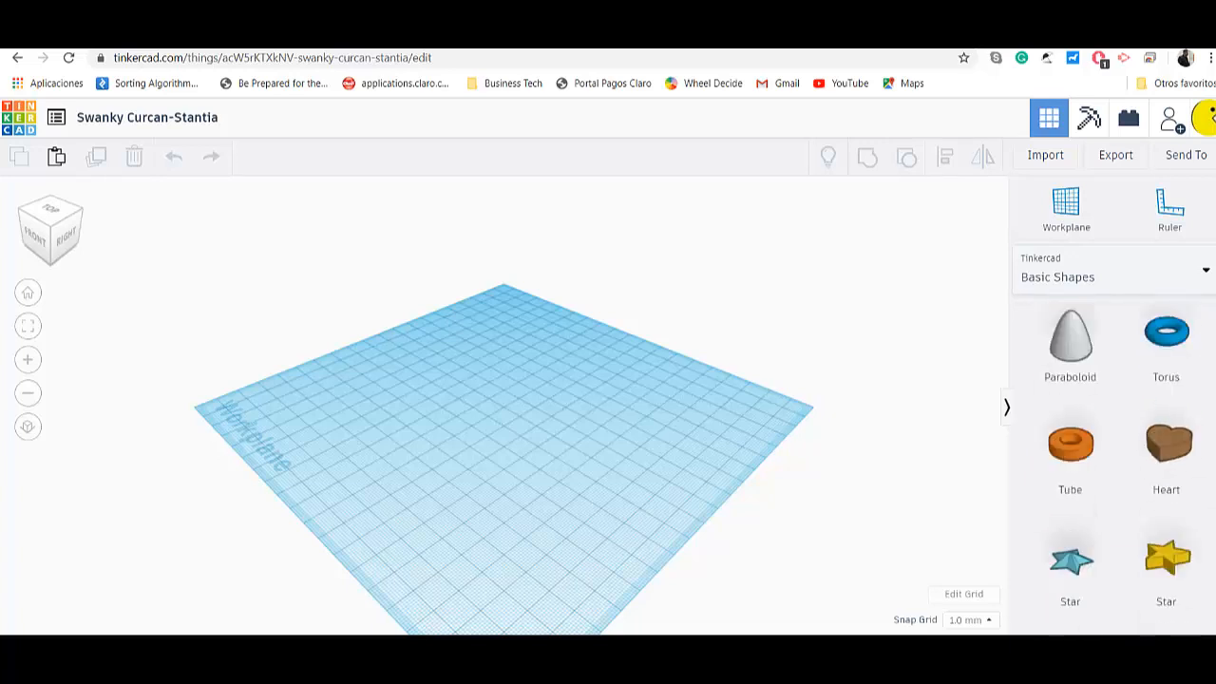
{"action": "left_click", "coordinate": [1197, 274]}
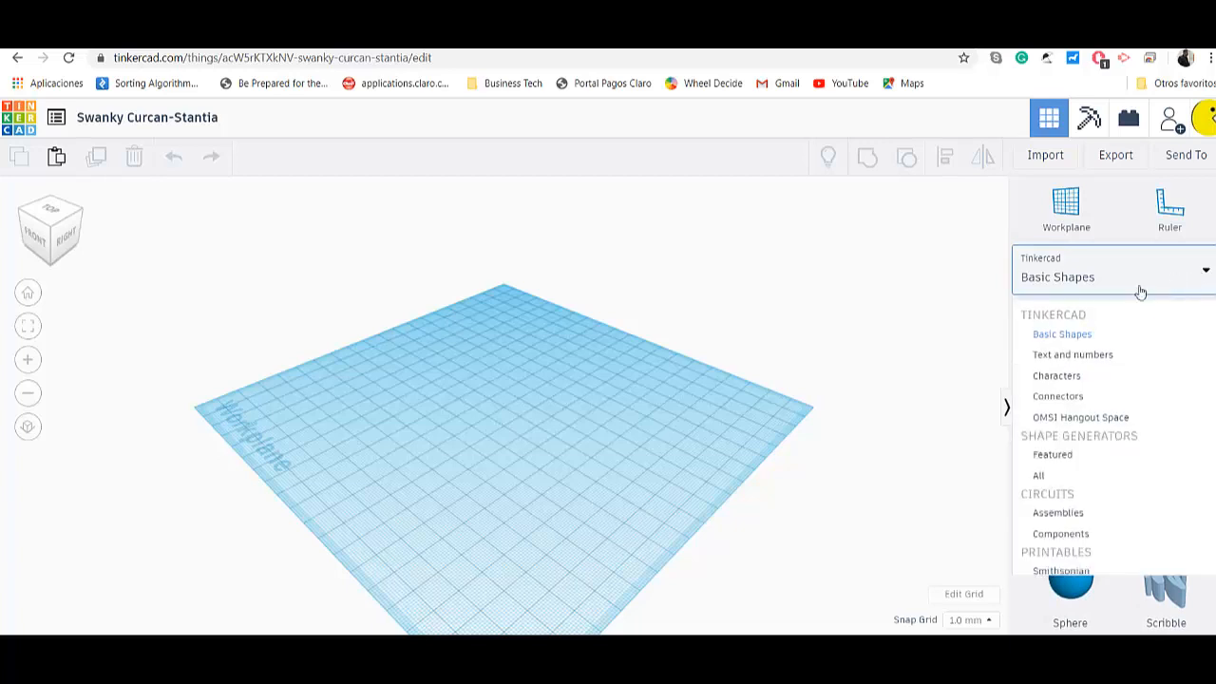
{"action": "left_click", "coordinate": [1042, 478]}
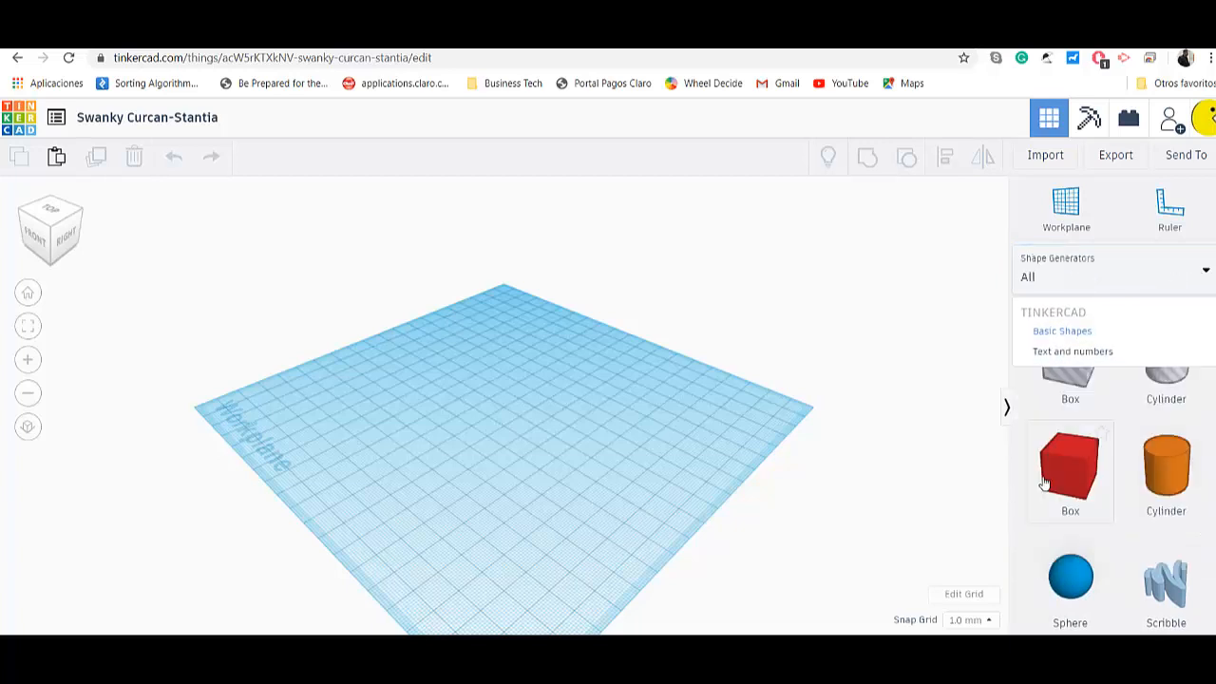
Find the Metric gear on the third page of shape generators and place it near the middle of the workplane.
{"action": "scroll", "coordinate": [1133, 421], "scroll_direction": "down", "scroll_amount": 3}
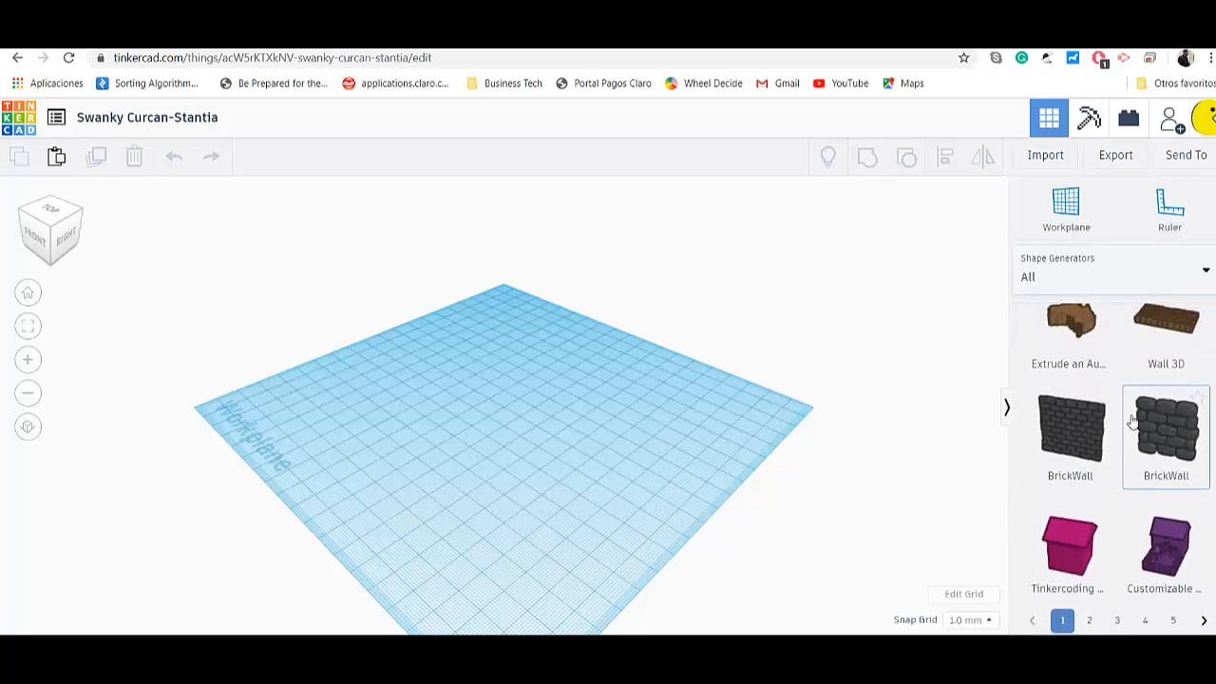
{"action": "left_click", "coordinate": [1203, 623]}
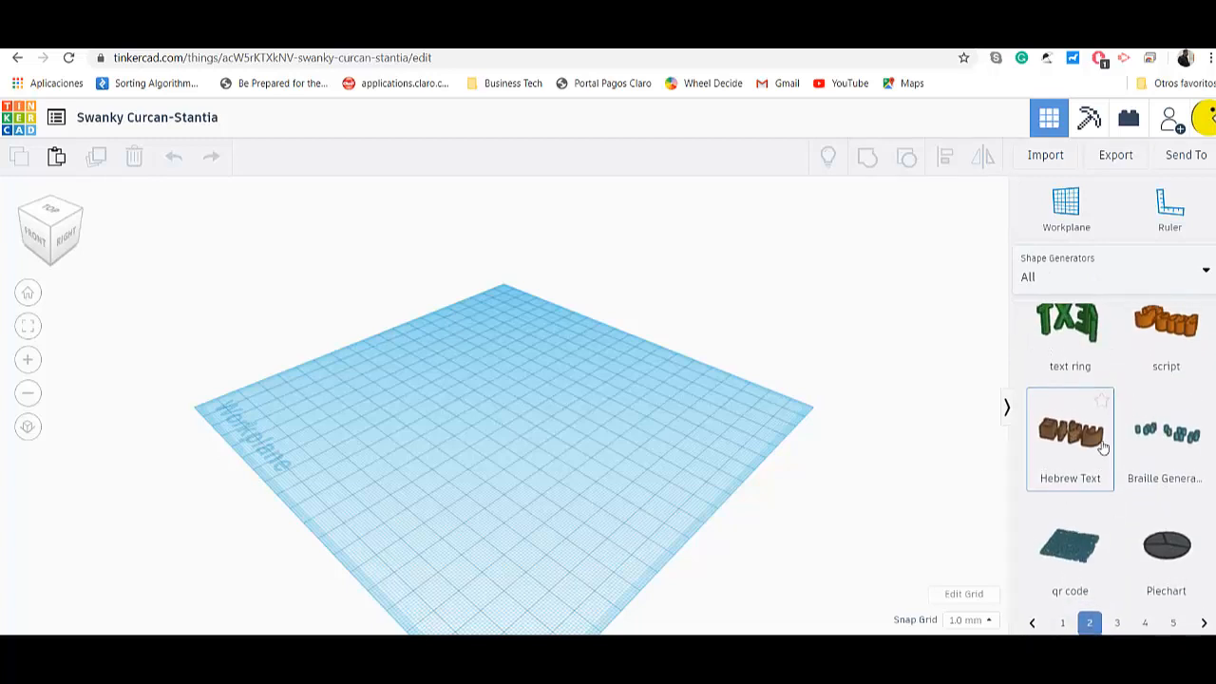
{"action": "left_click", "coordinate": [1203, 623]}
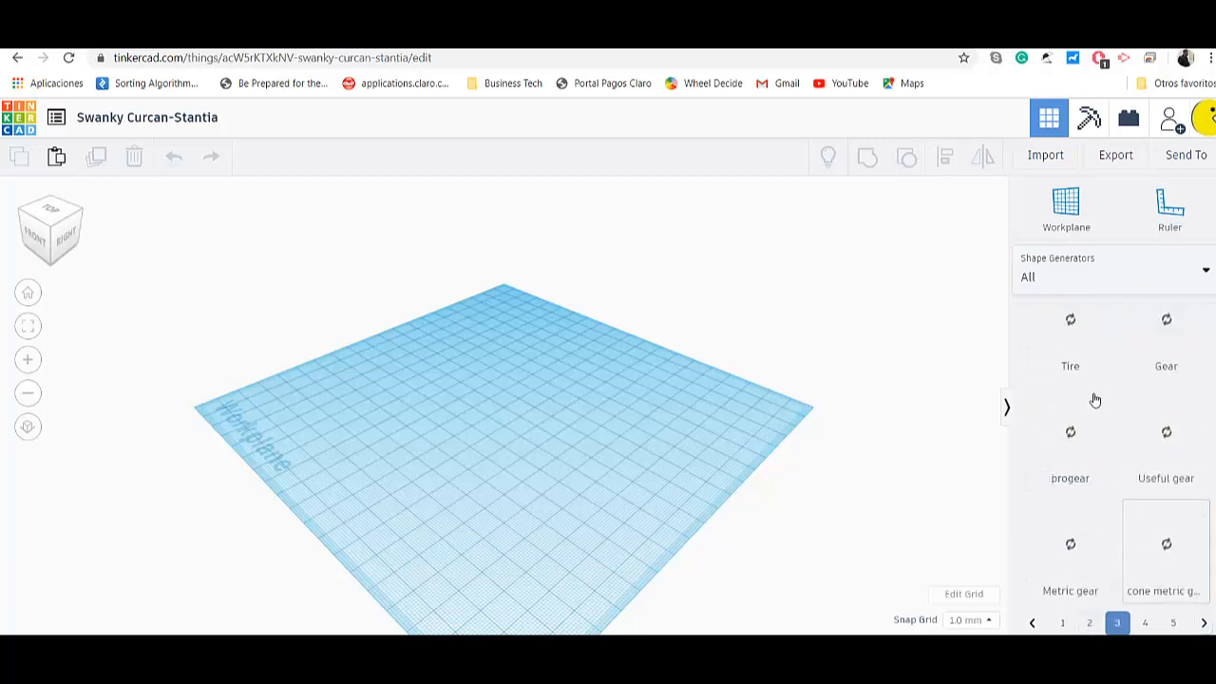
{"action": "scroll", "coordinate": [1172, 429], "scroll_direction": "up", "scroll_amount": 2}
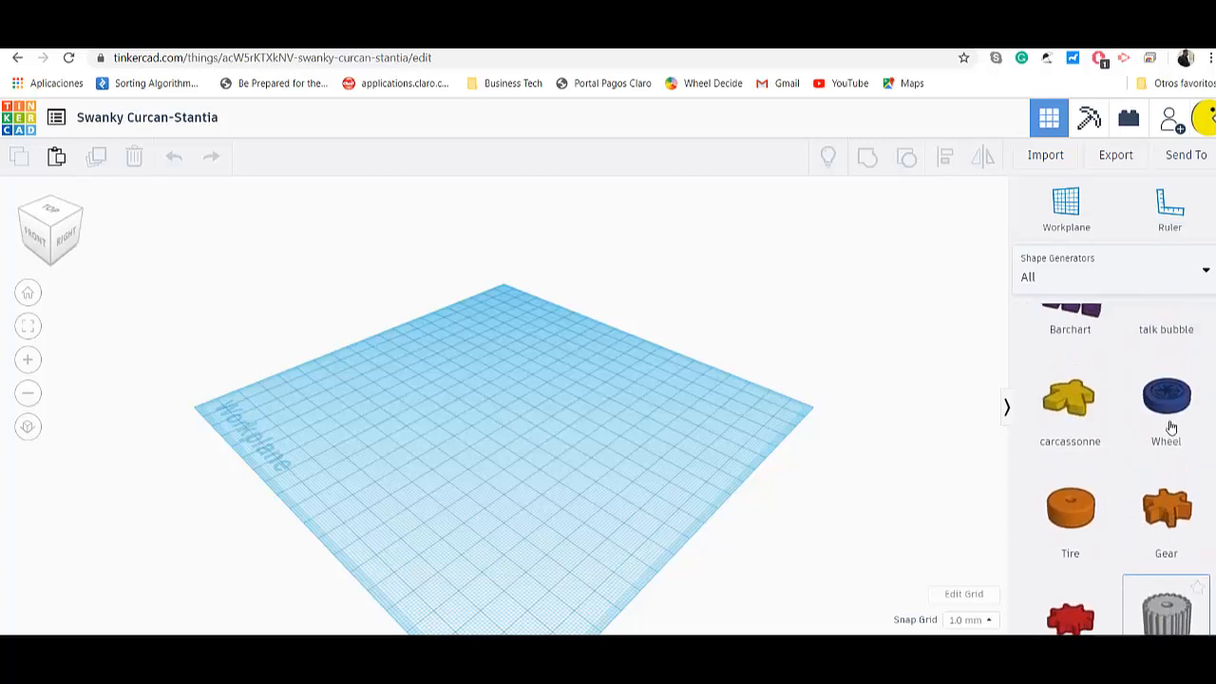
{"action": "scroll", "coordinate": [1164, 492], "scroll_direction": "down", "scroll_amount": 1}
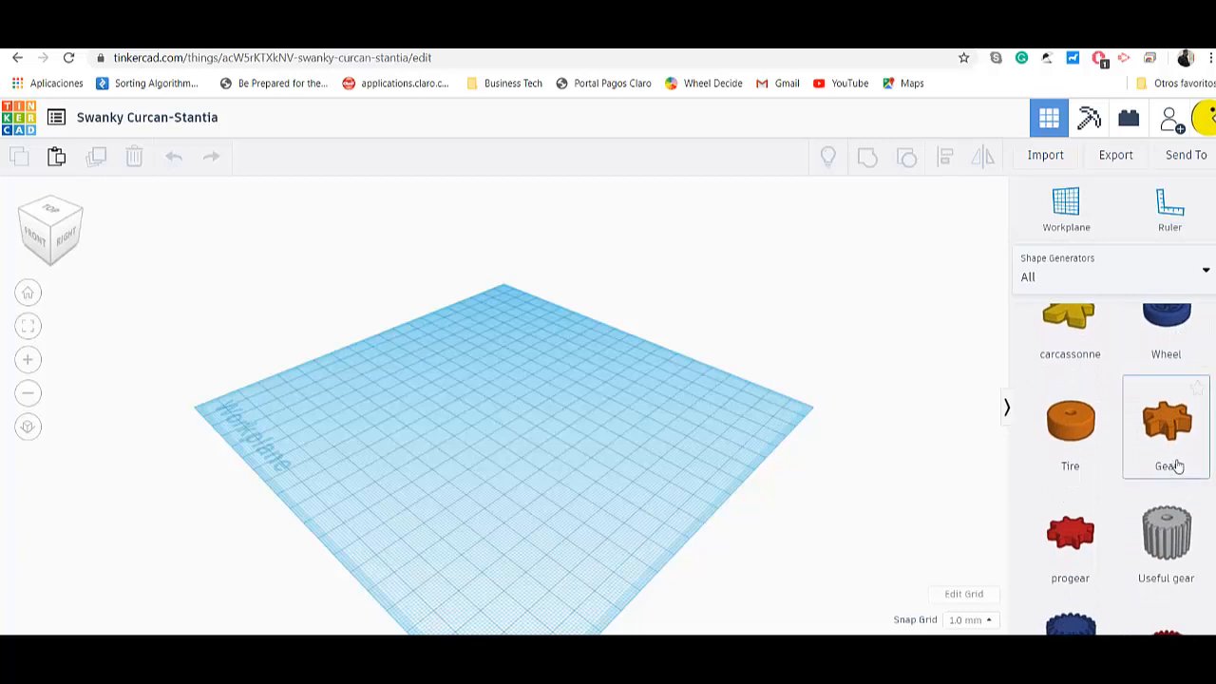
{"action": "scroll", "coordinate": [1179, 467], "scroll_direction": "down", "scroll_amount": 1}
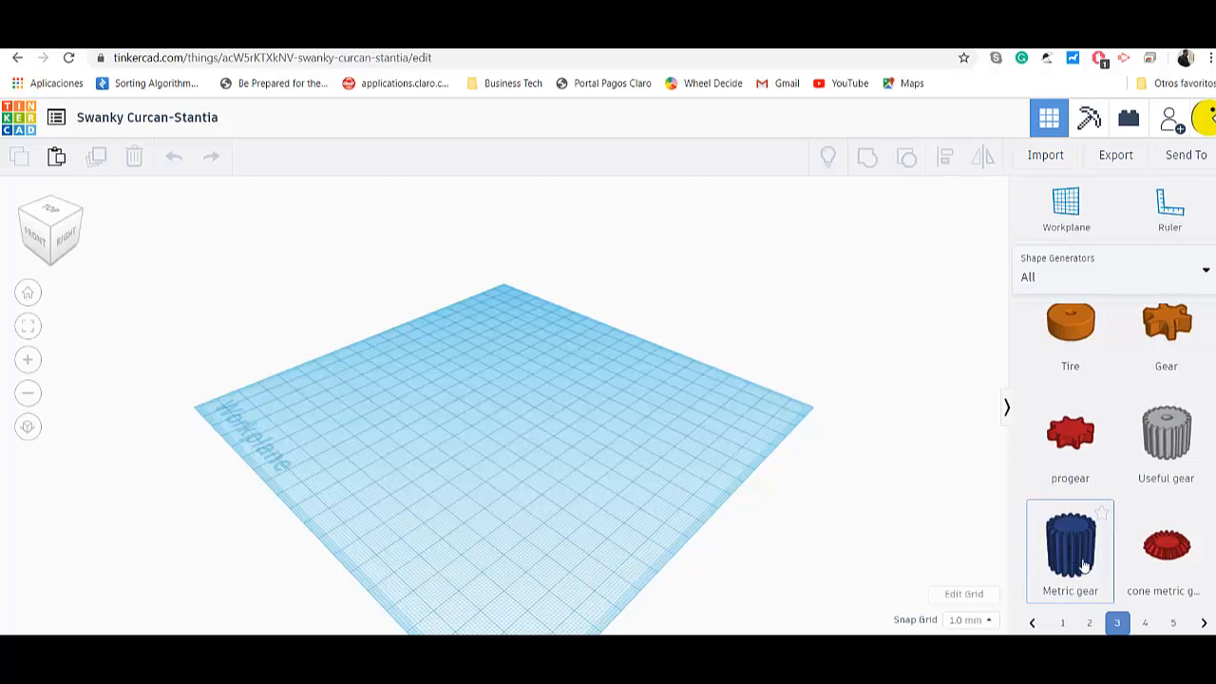
{"action": "left_click_drag", "start_coordinate": [1059, 567], "coordinate": [470, 454]}
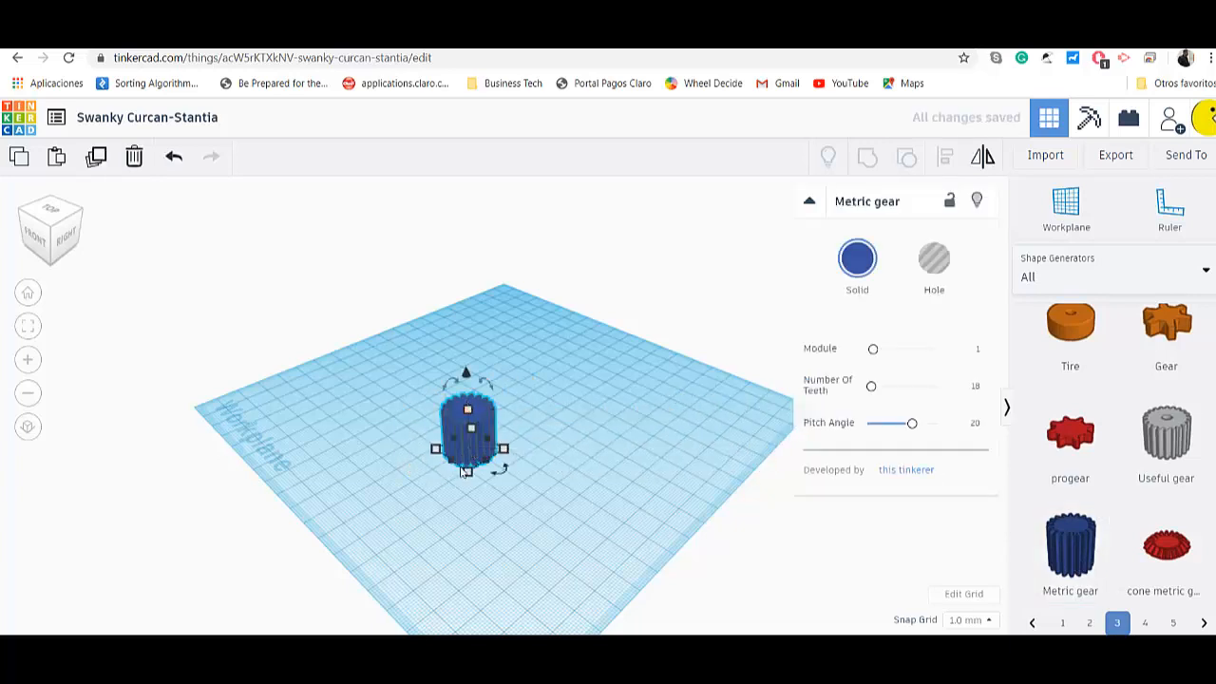
Set the metric gear's height to 3 mm and deselect it.
{"action": "scroll", "coordinate": [450, 440], "scroll_direction": "up", "scroll_amount": 1}
{"action": "scroll", "coordinate": [450, 440], "scroll_direction": "up", "scroll_amount": 6}
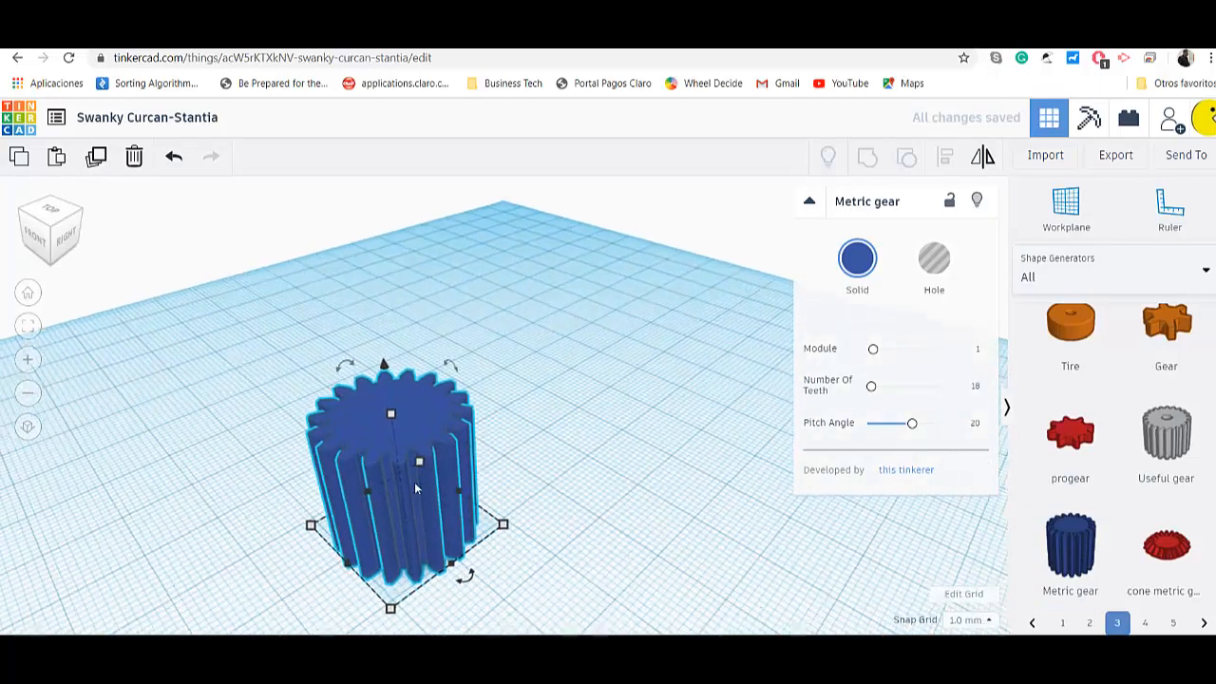
{"action": "scroll", "coordinate": [527, 393], "scroll_direction": "up", "scroll_amount": 5}
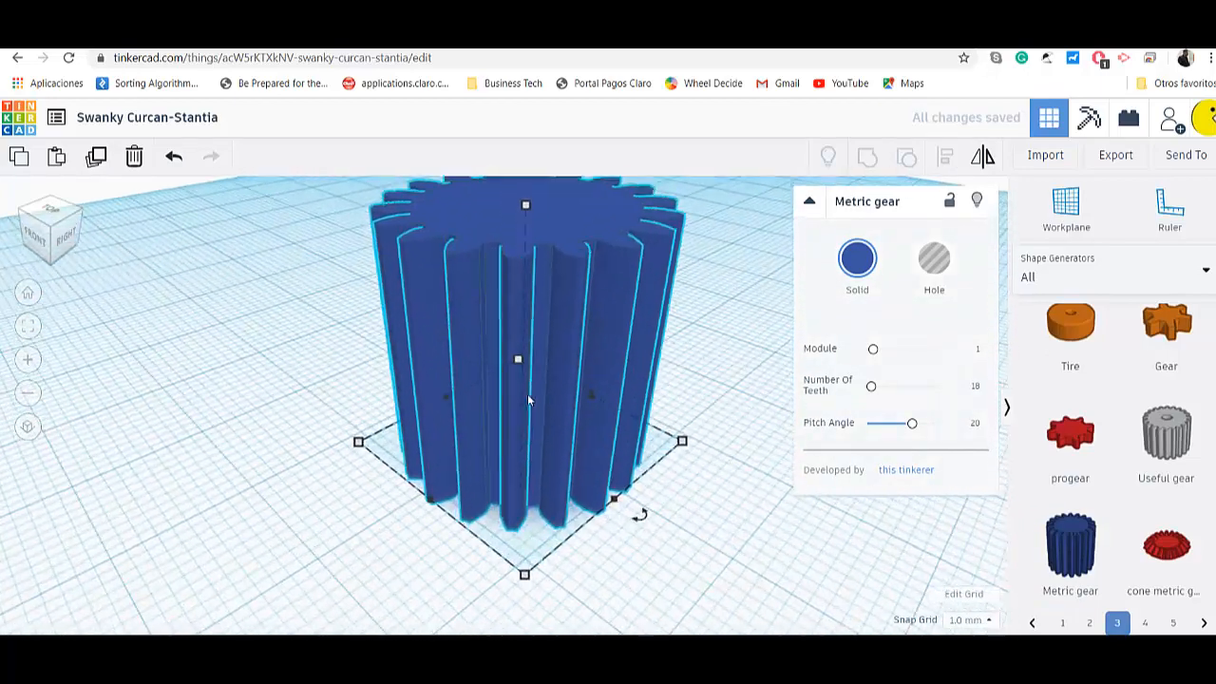
{"action": "scroll", "coordinate": [504, 495], "scroll_direction": "down", "scroll_amount": 4}
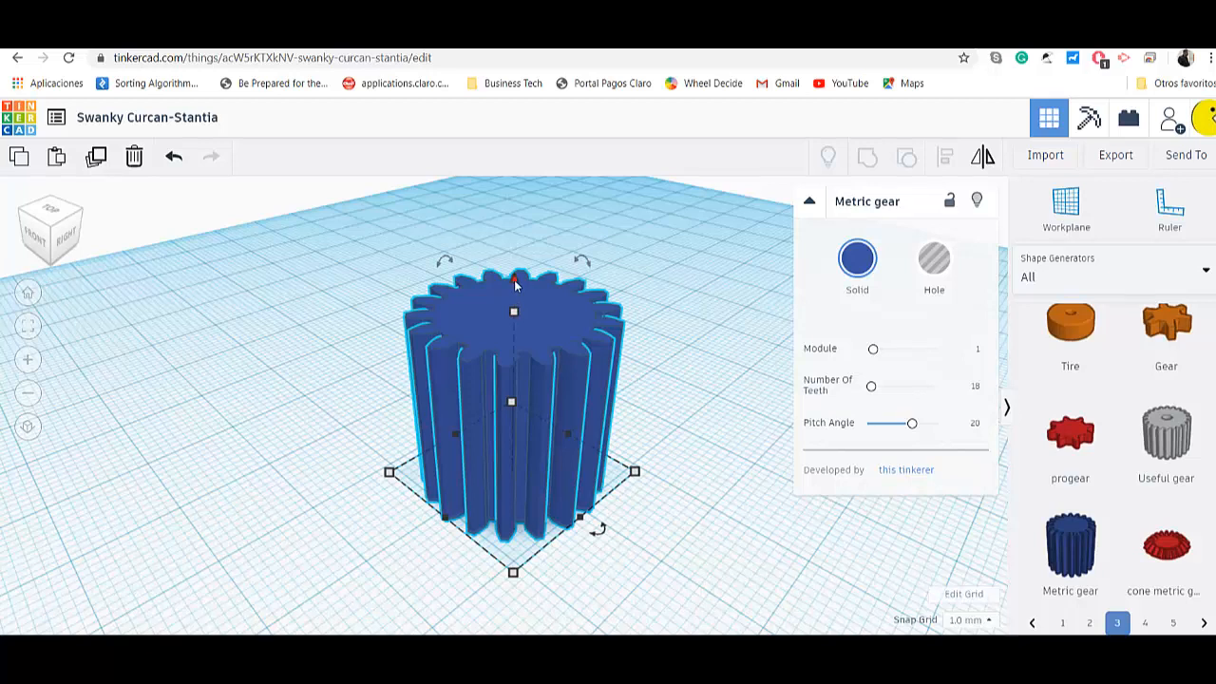
{"action": "mouse_move", "coordinate": [513, 313]}
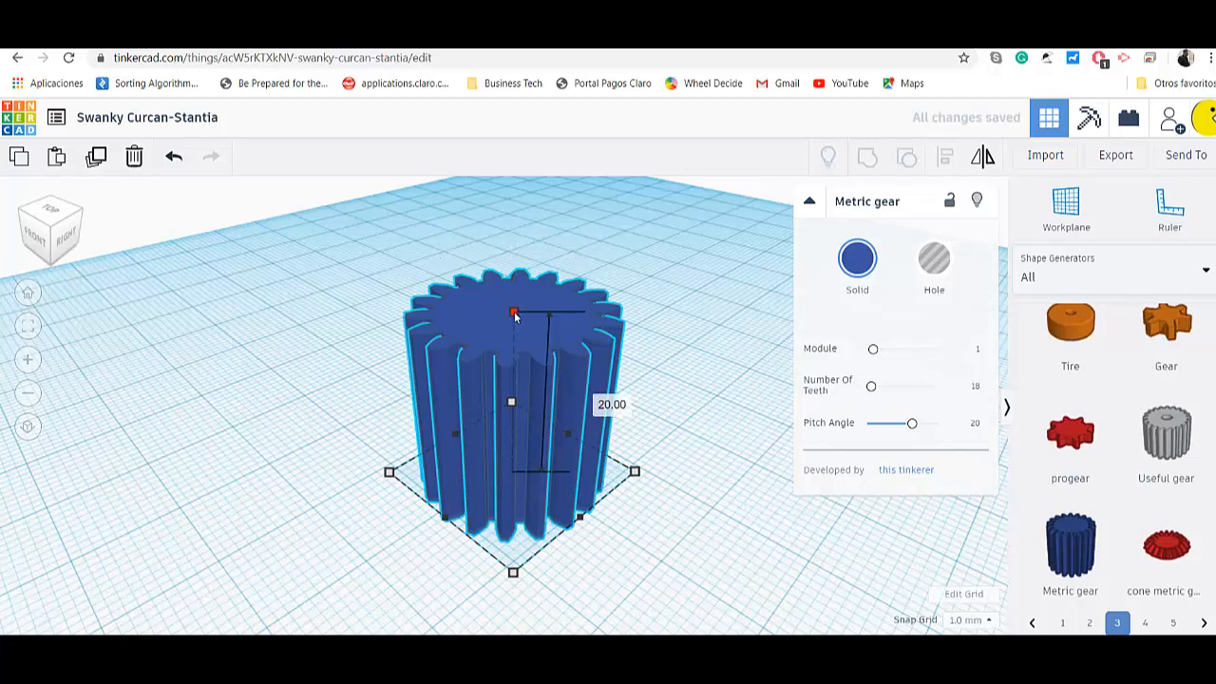
{"action": "left_click", "coordinate": [598, 399]}
{"action": "type", "text": "3"}
{"action": "key", "text": "Return"}
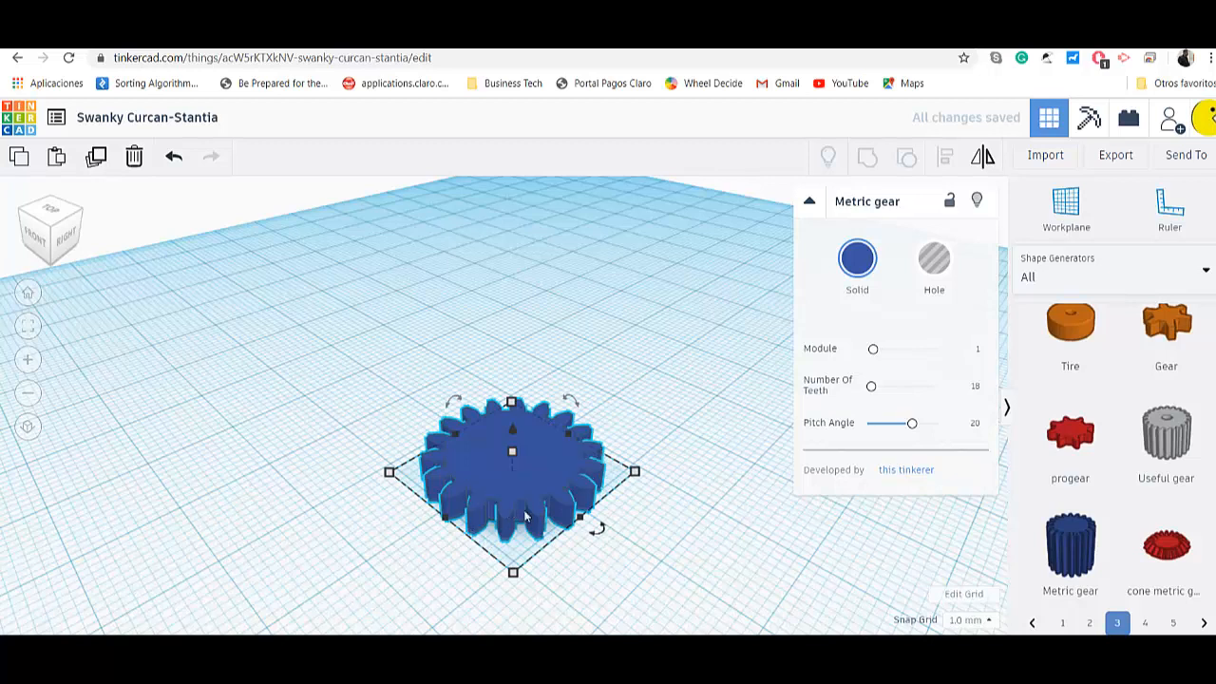
{"action": "left_click", "coordinate": [670, 506]}
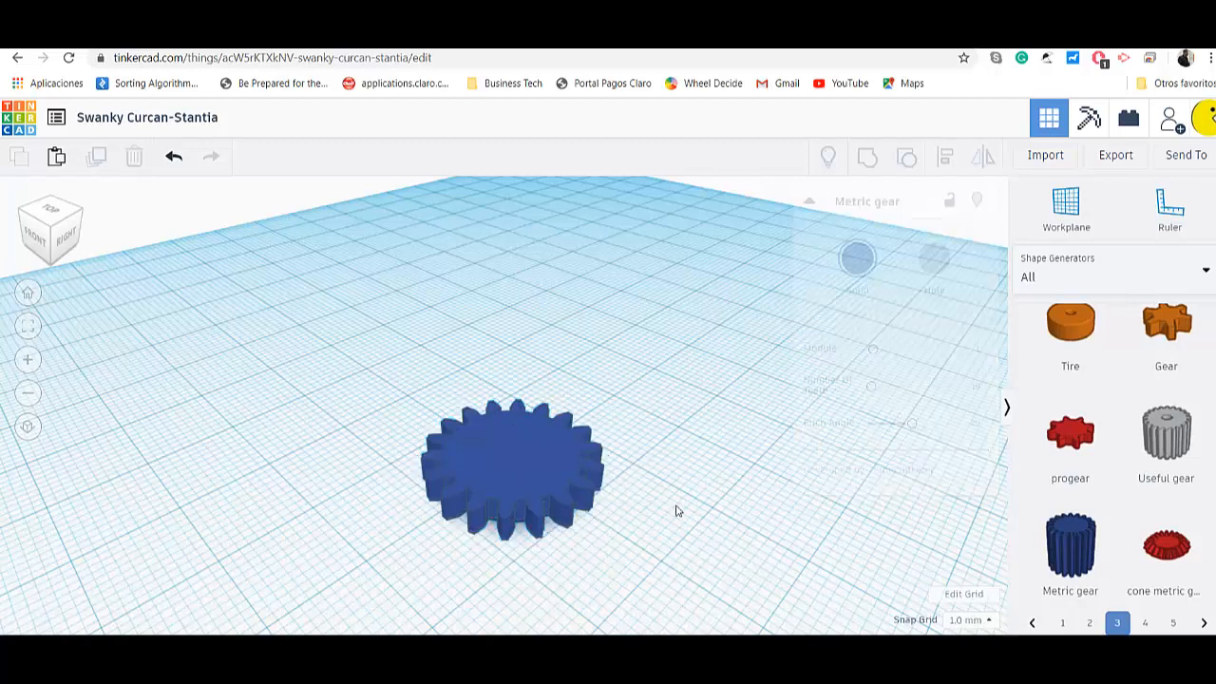
Try pitch angles of 7, 26 and 4 on the gear to compare tooth shapes, and return the angle to 20.
{"action": "left_click", "coordinate": [541, 475]}
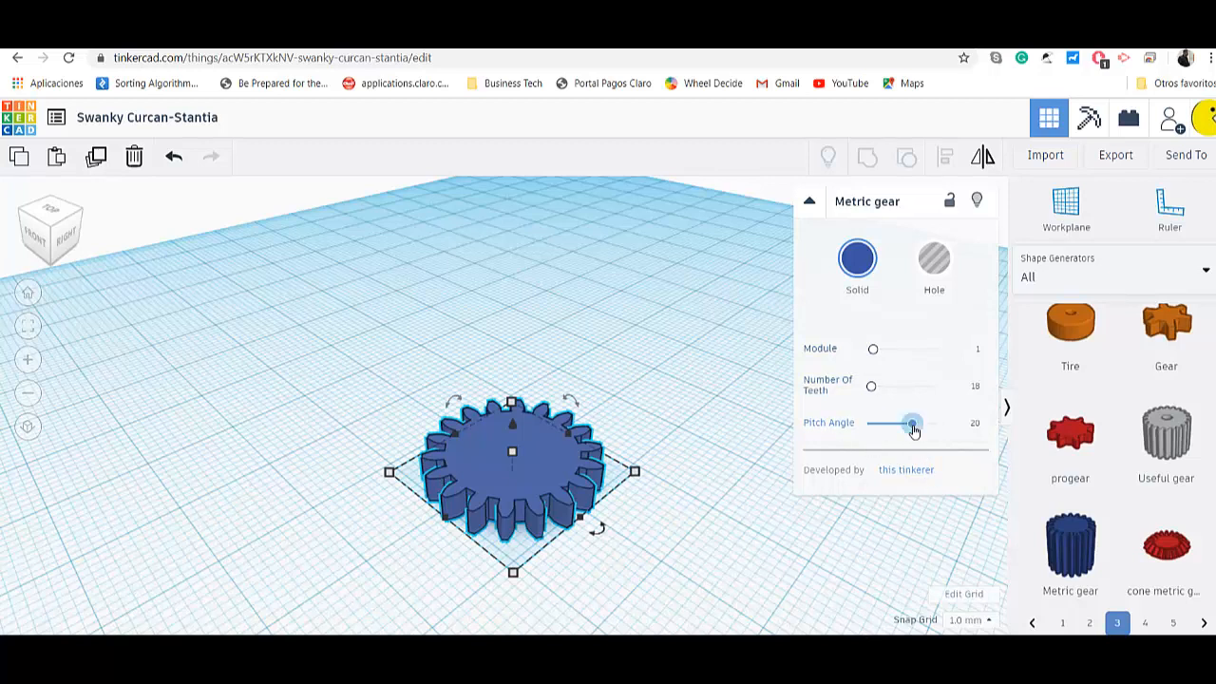
{"action": "left_click_drag", "start_coordinate": [913, 431], "coordinate": [881, 427]}
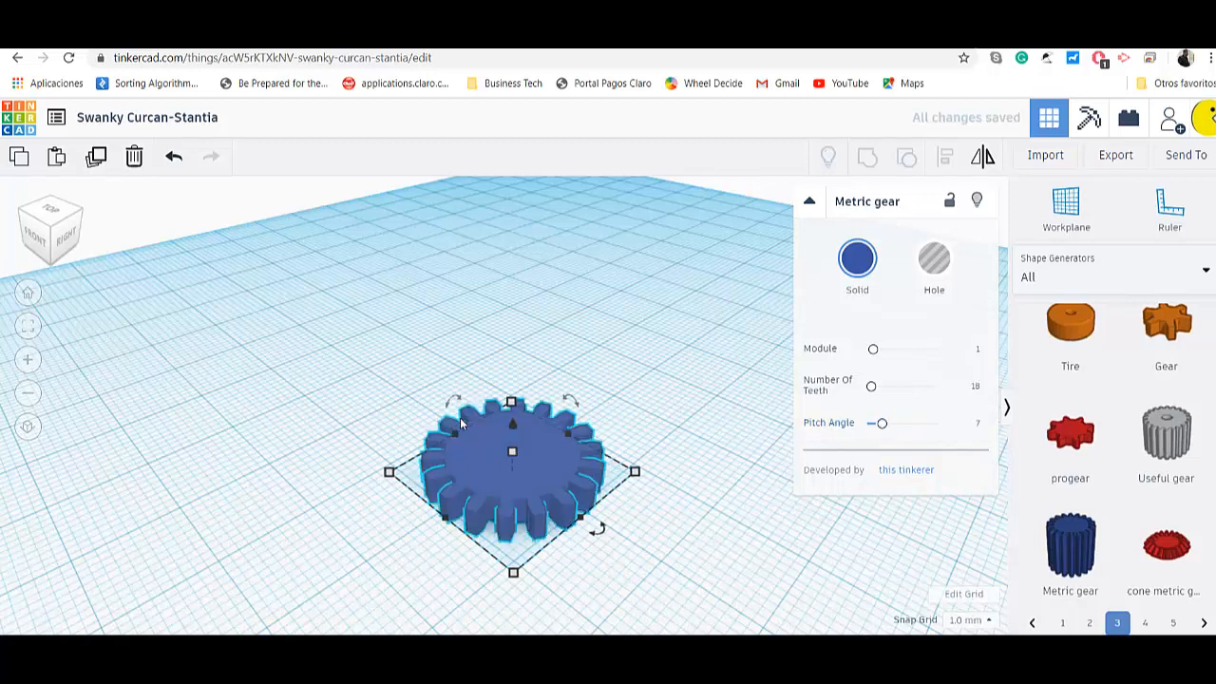
{"action": "left_click", "coordinate": [46, 211]}
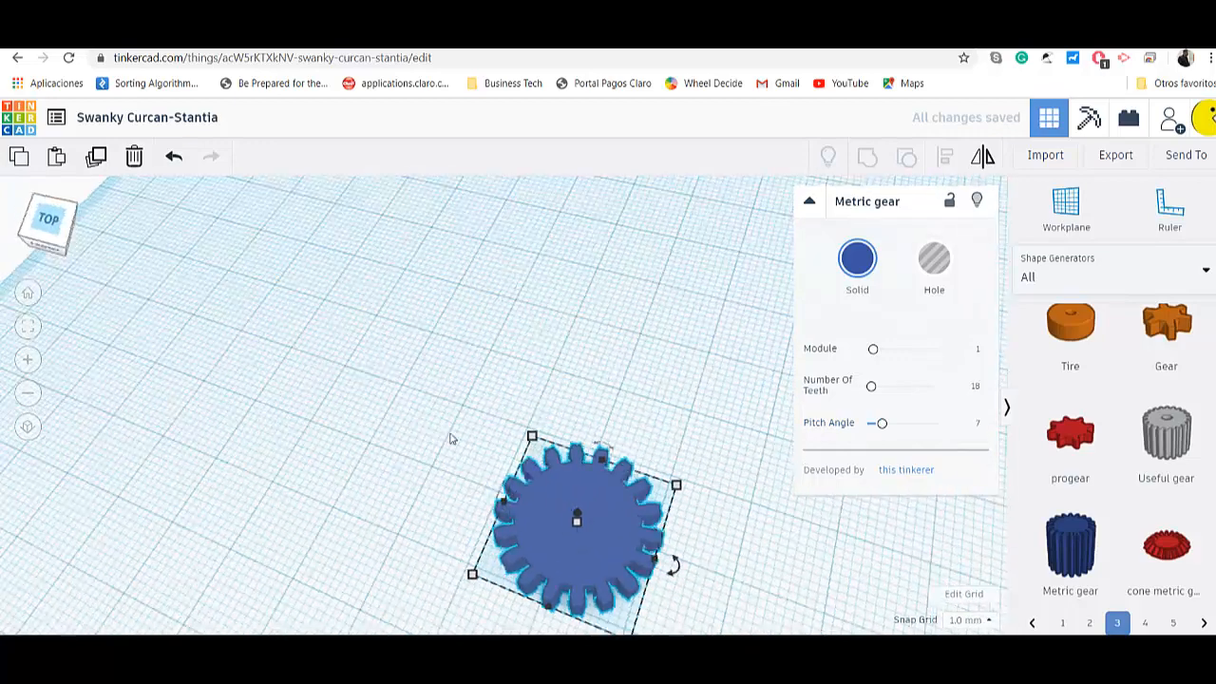
{"action": "scroll", "coordinate": [507, 353], "scroll_direction": "up", "scroll_amount": 4}
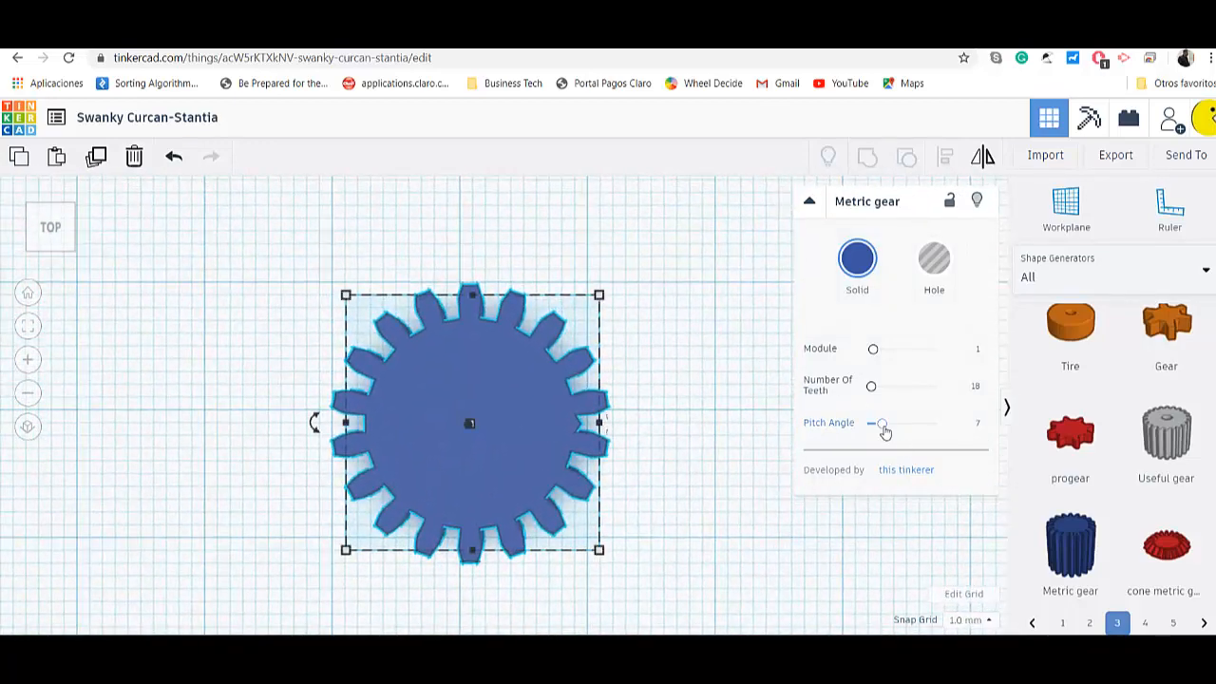
{"action": "left_click_drag", "start_coordinate": [883, 425], "coordinate": [930, 427]}
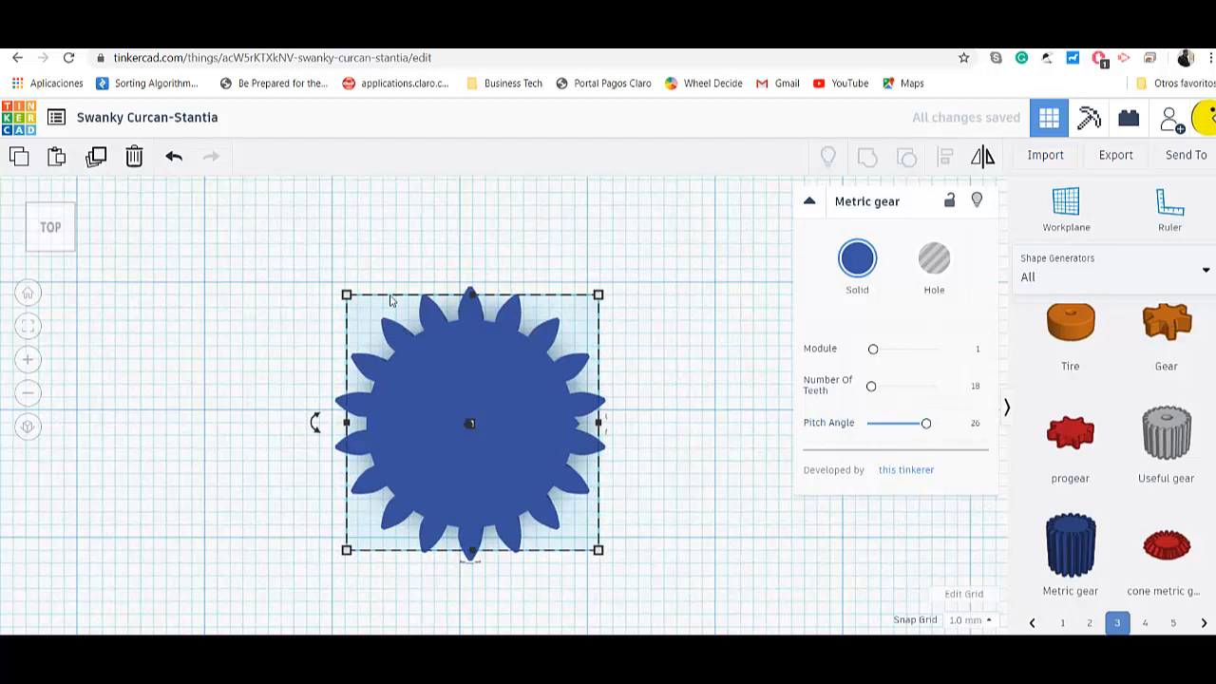
{"action": "left_click_drag", "start_coordinate": [926, 423], "coordinate": [876, 431]}
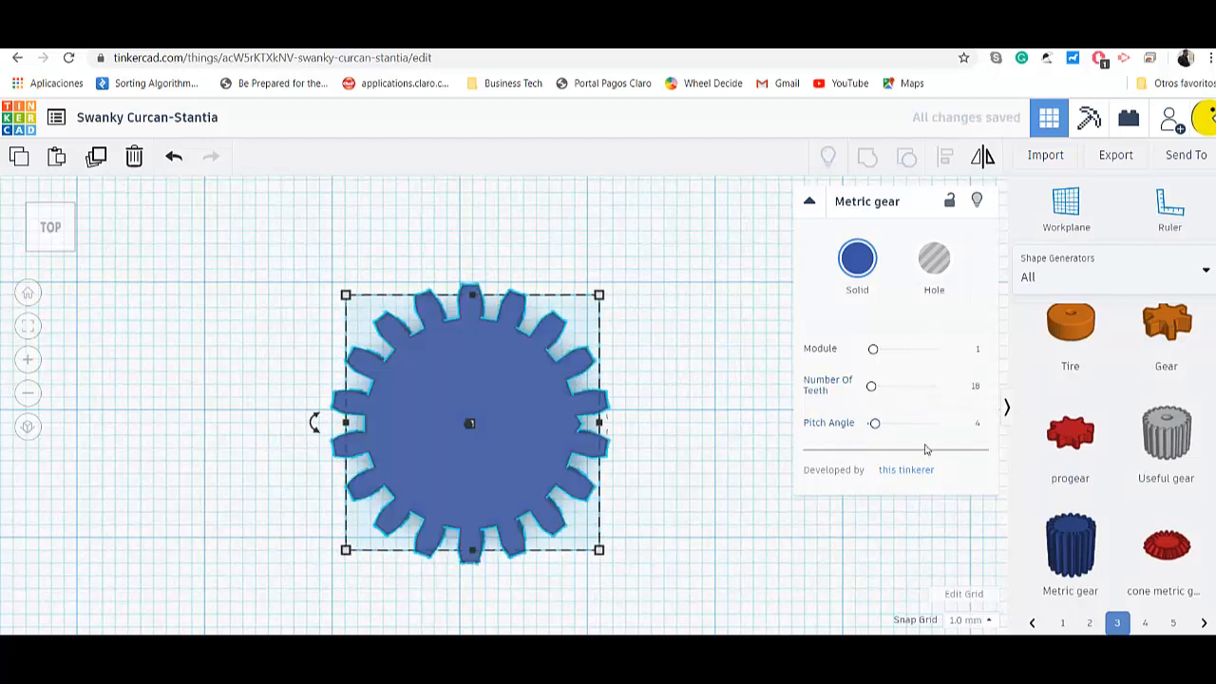
{"action": "left_click", "coordinate": [979, 427]}
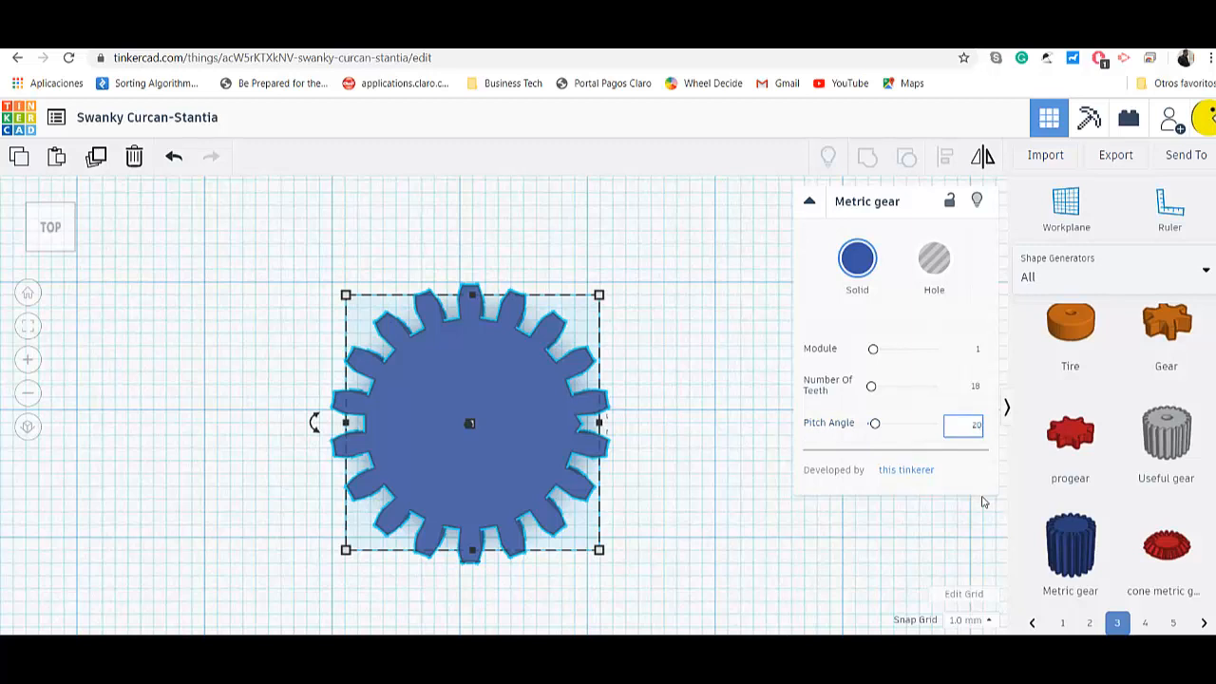
{"action": "key", "text": "Return"}
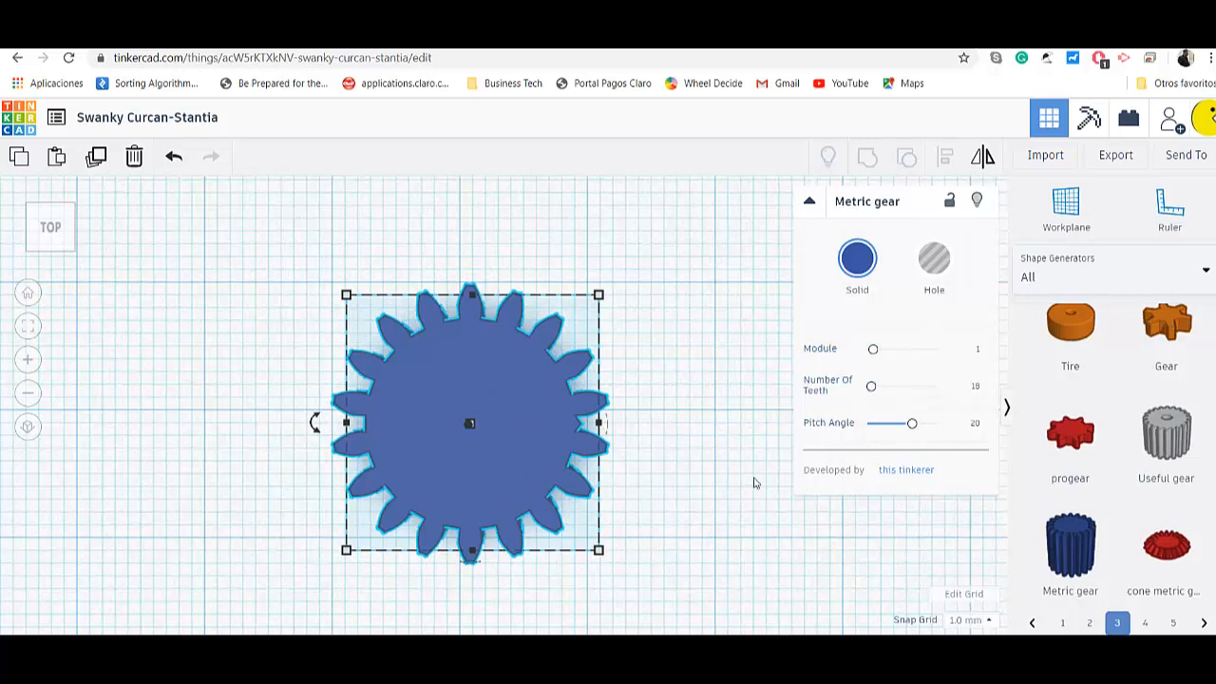
Set the metric gear's number of teeth to 12 and inspect the tooth profile up close.
{"action": "left_click", "coordinate": [976, 390]}
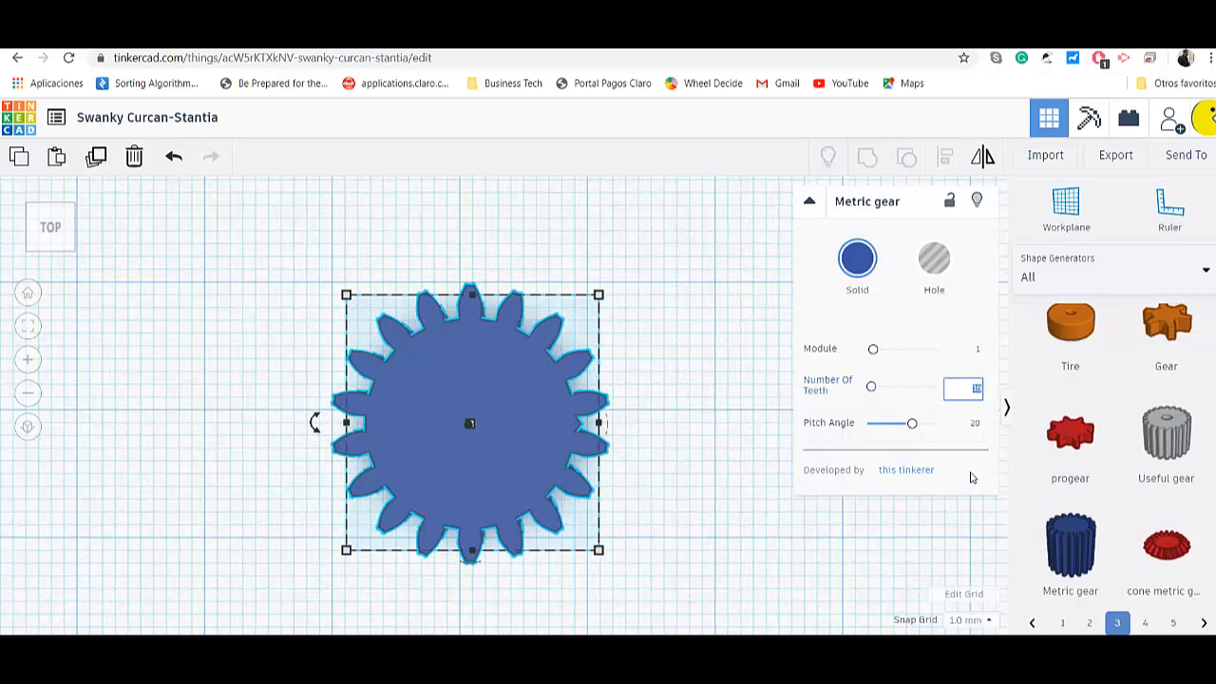
{"action": "type", "text": "12"}
{"action": "key", "text": "Return"}
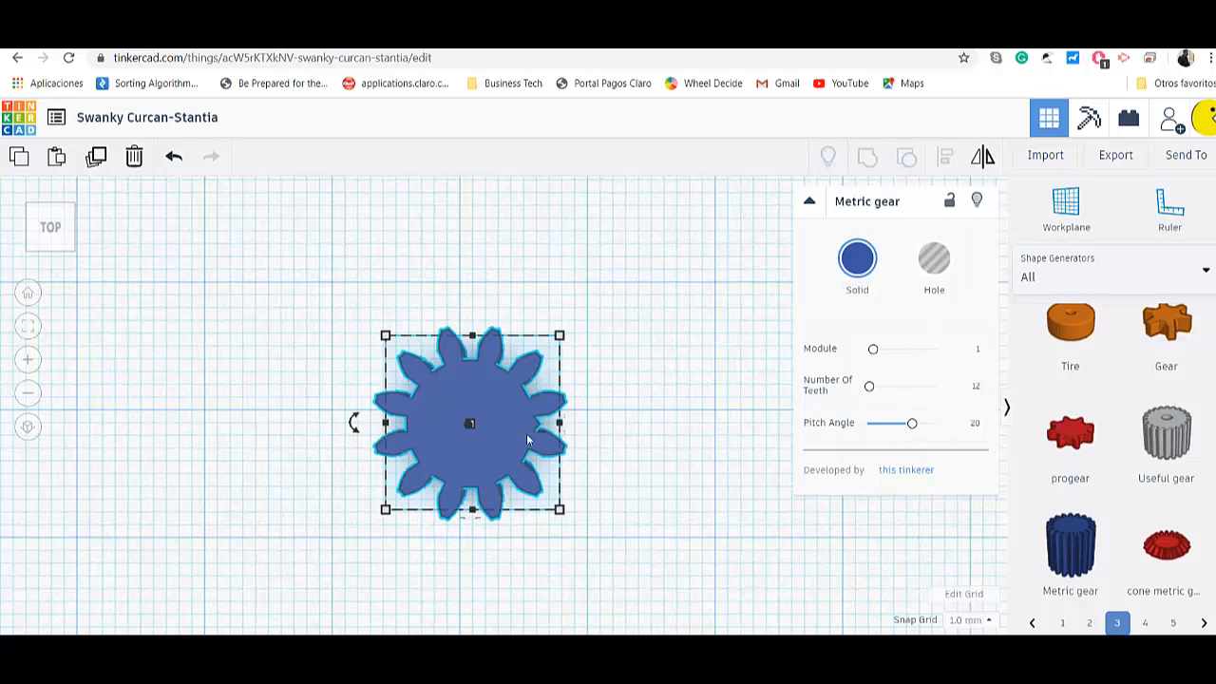
{"action": "scroll", "coordinate": [529, 439], "scroll_direction": "down", "scroll_amount": 1}
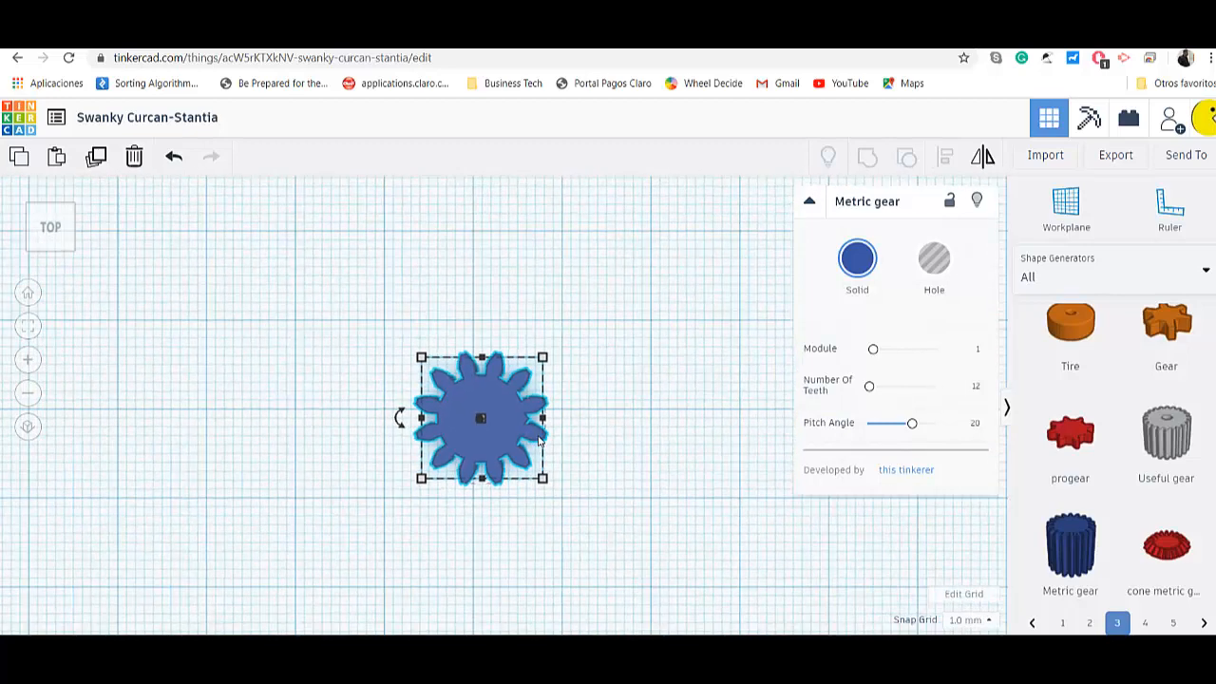
{"action": "scroll", "coordinate": [552, 454], "scroll_direction": "up", "scroll_amount": 4}
{"action": "scroll", "coordinate": [570, 468], "scroll_direction": "up", "scroll_amount": 1}
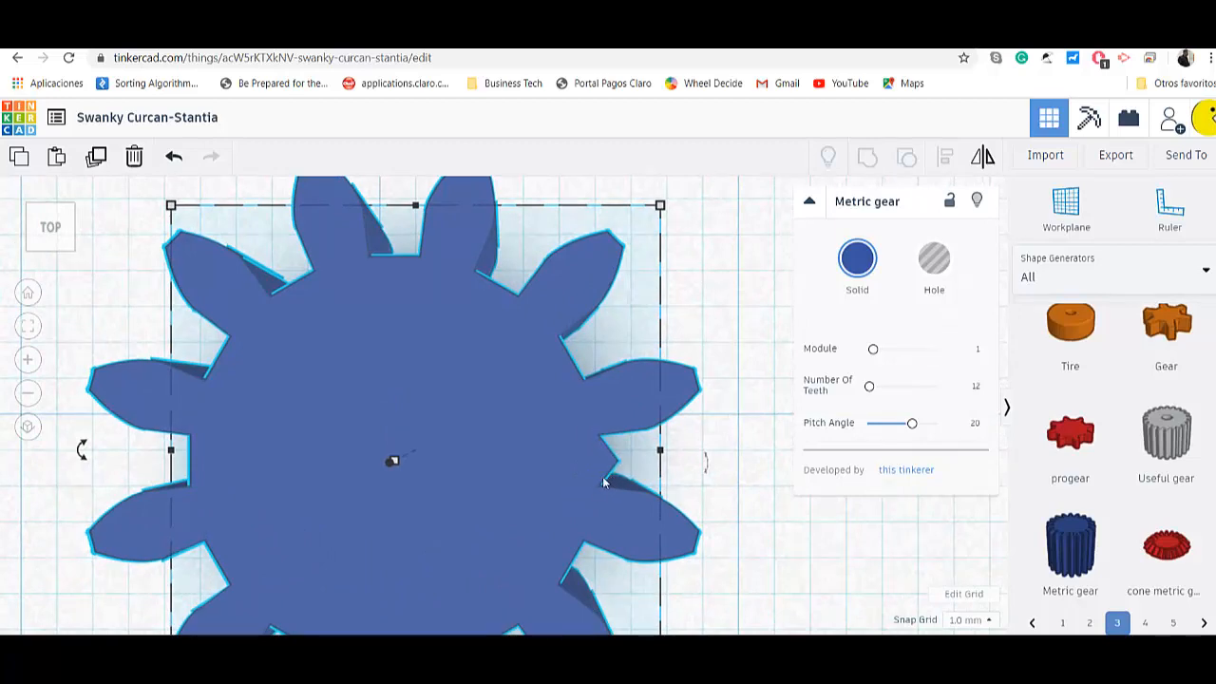
Set the metric gear's number of teeth to 13 and reselect the gear.
{"action": "scroll", "coordinate": [530, 479], "scroll_direction": "down", "scroll_amount": 5}
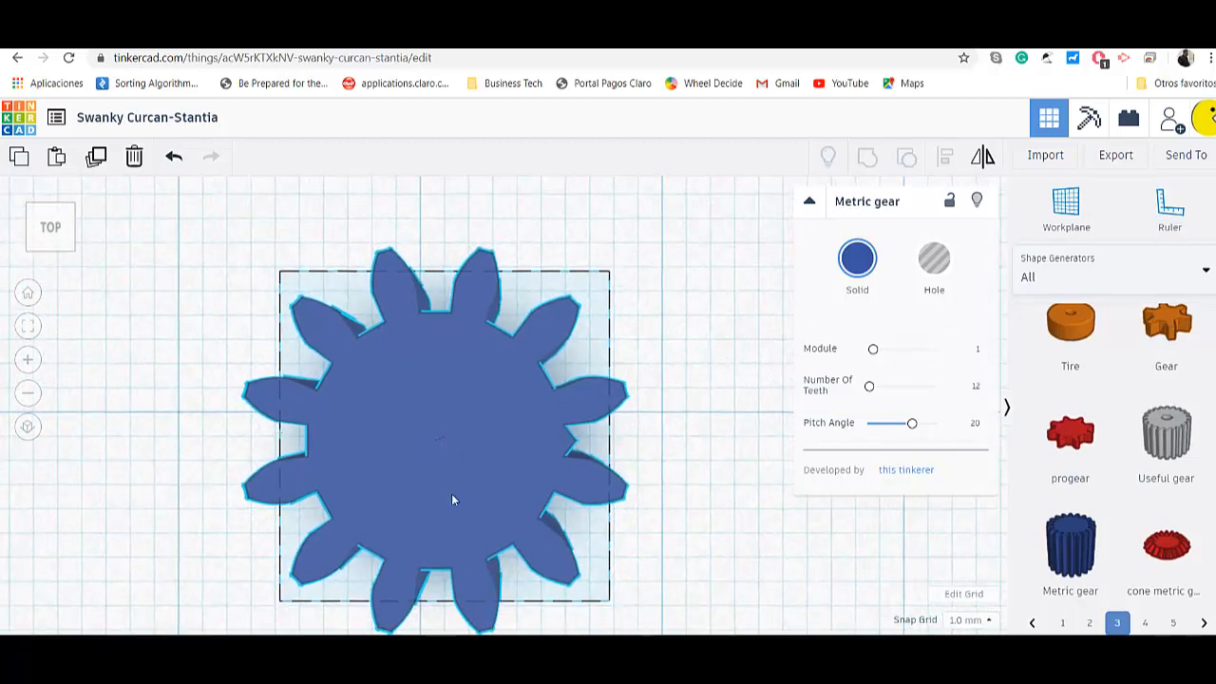
{"action": "left_click", "coordinate": [975, 386]}
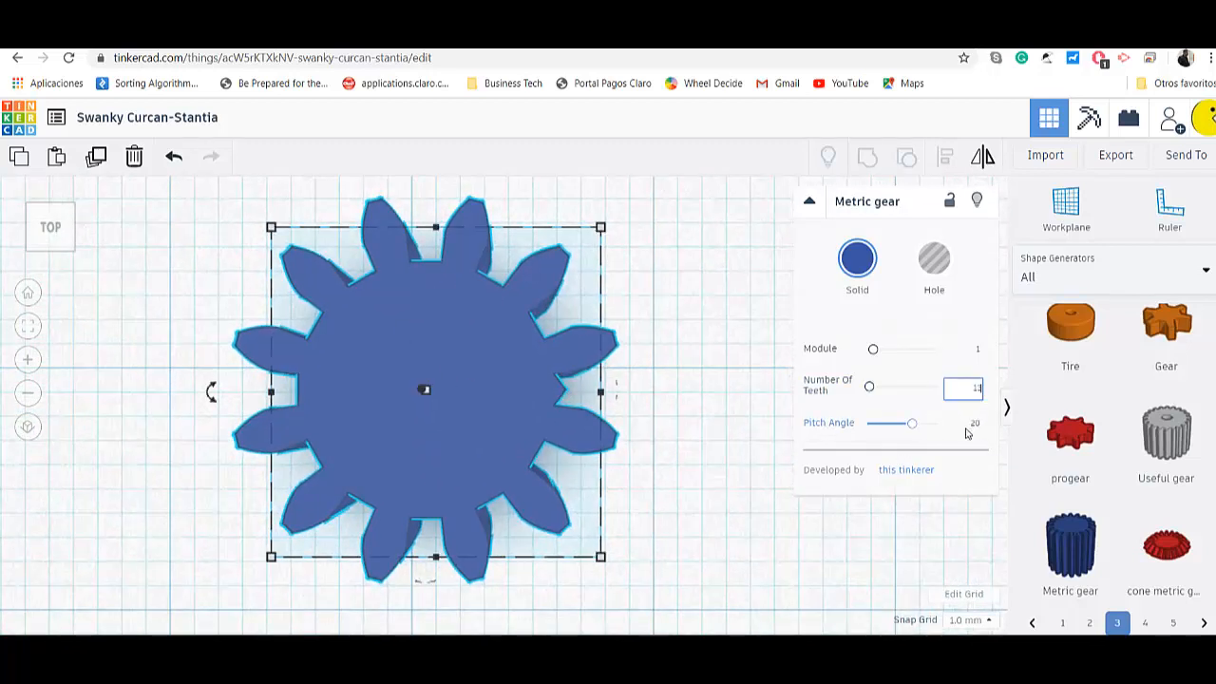
{"action": "left_click", "coordinate": [659, 453]}
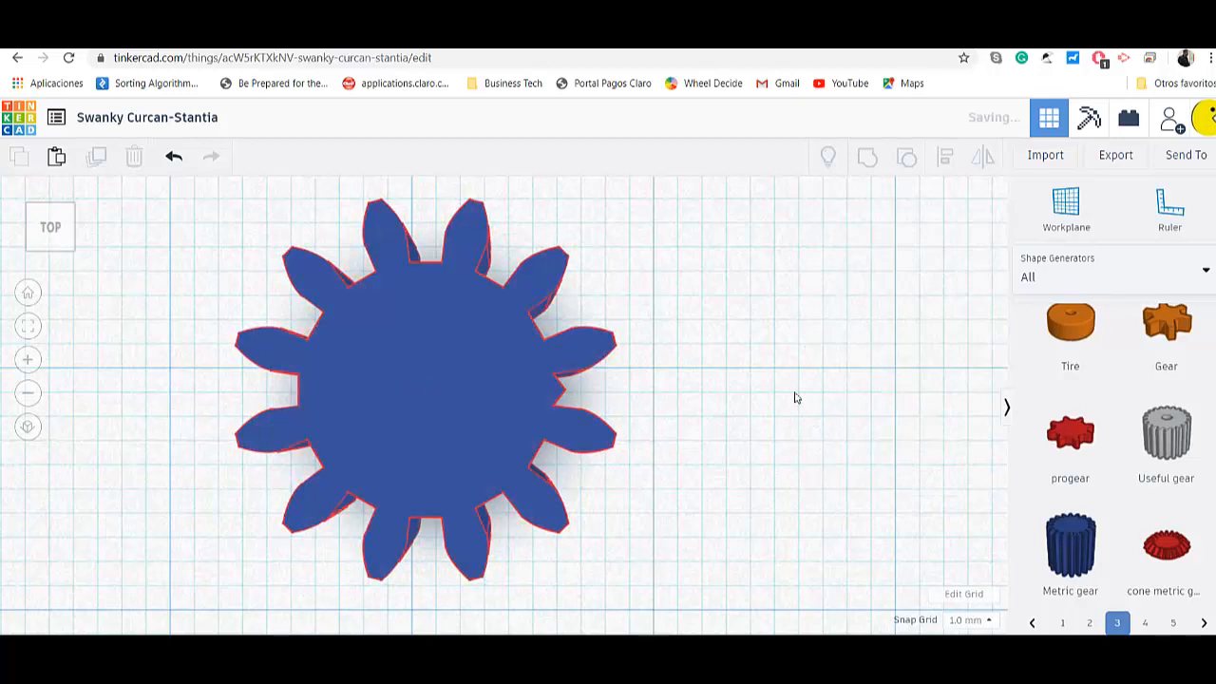
{"action": "left_click", "coordinate": [545, 405]}
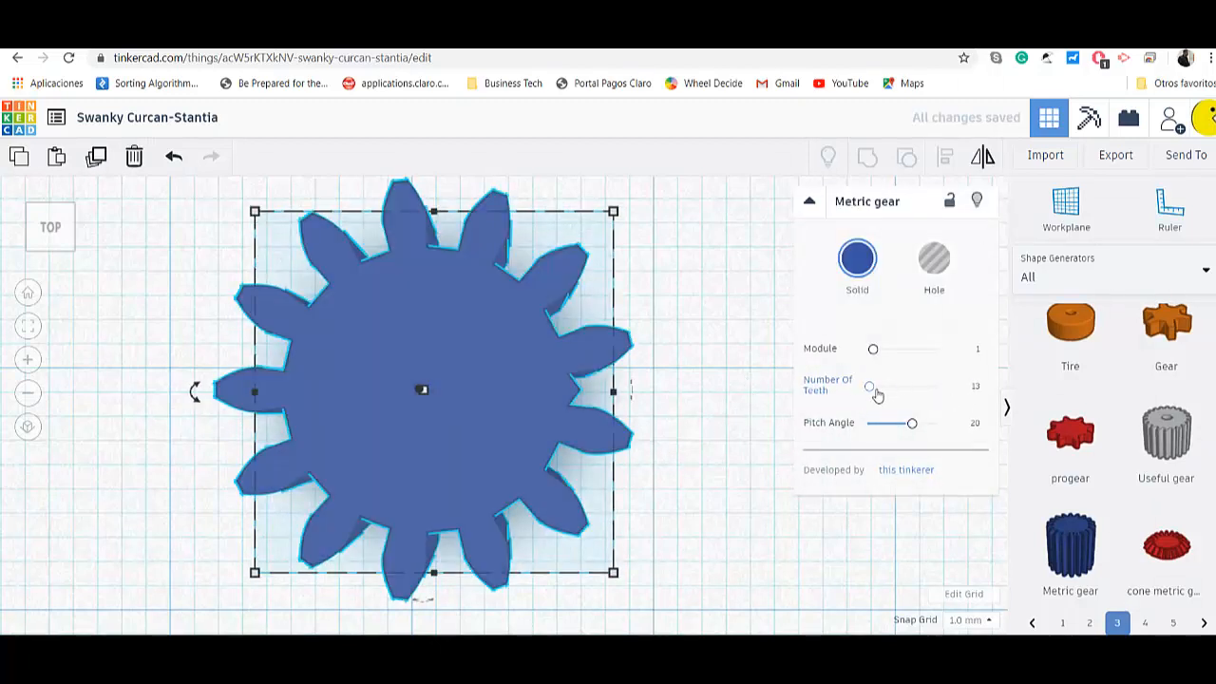
Set the metric gear's number of teeth to 18 and inspect the tooth roots up close.
{"action": "left_click", "coordinate": [977, 390]}
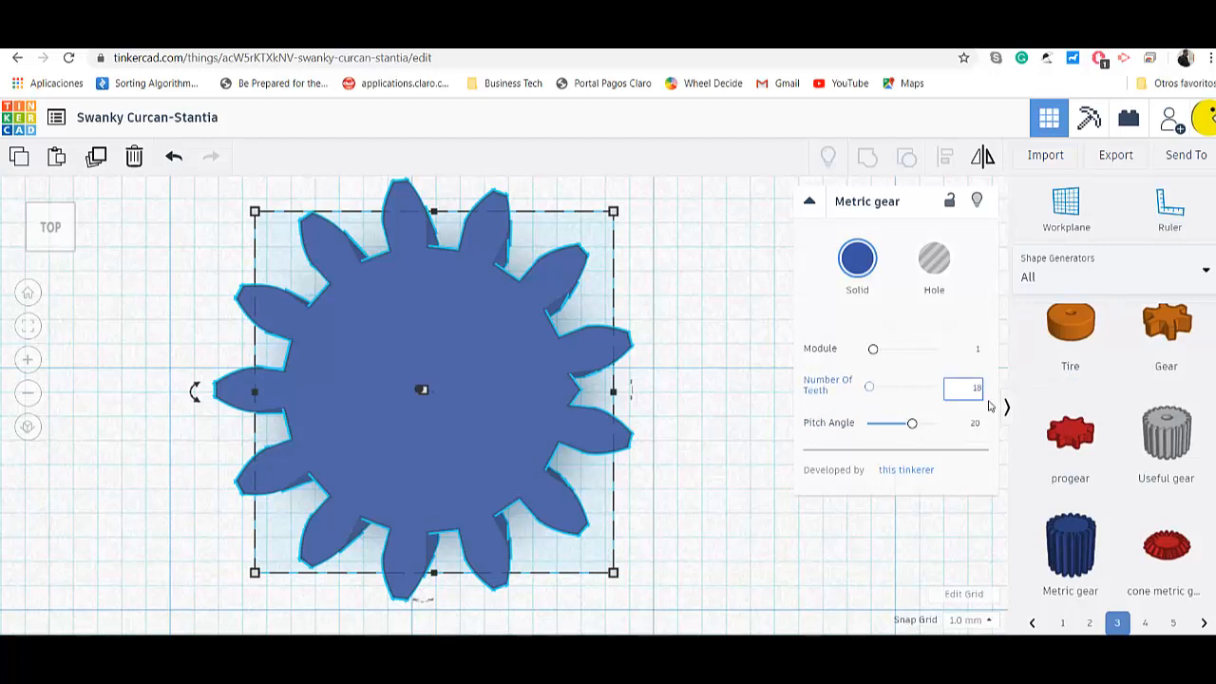
{"action": "left_click", "coordinate": [825, 388]}
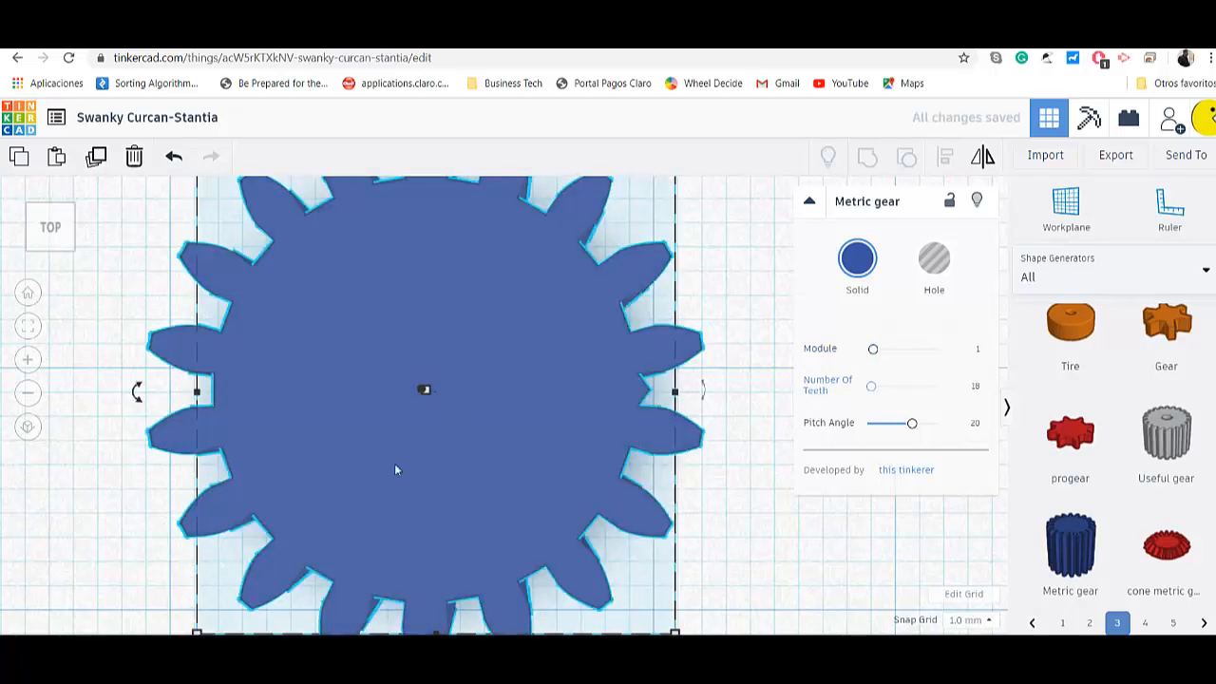
{"action": "key", "text": "f"}
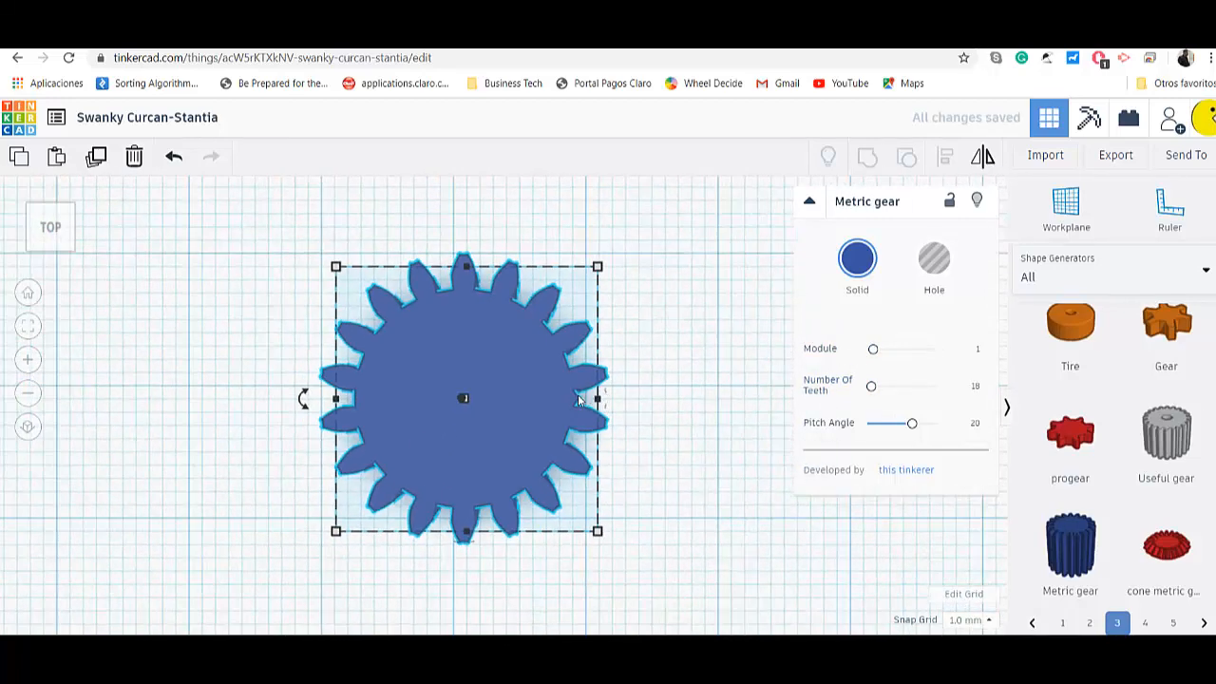
{"action": "scroll", "coordinate": [580, 399], "scroll_direction": "up", "scroll_amount": 5}
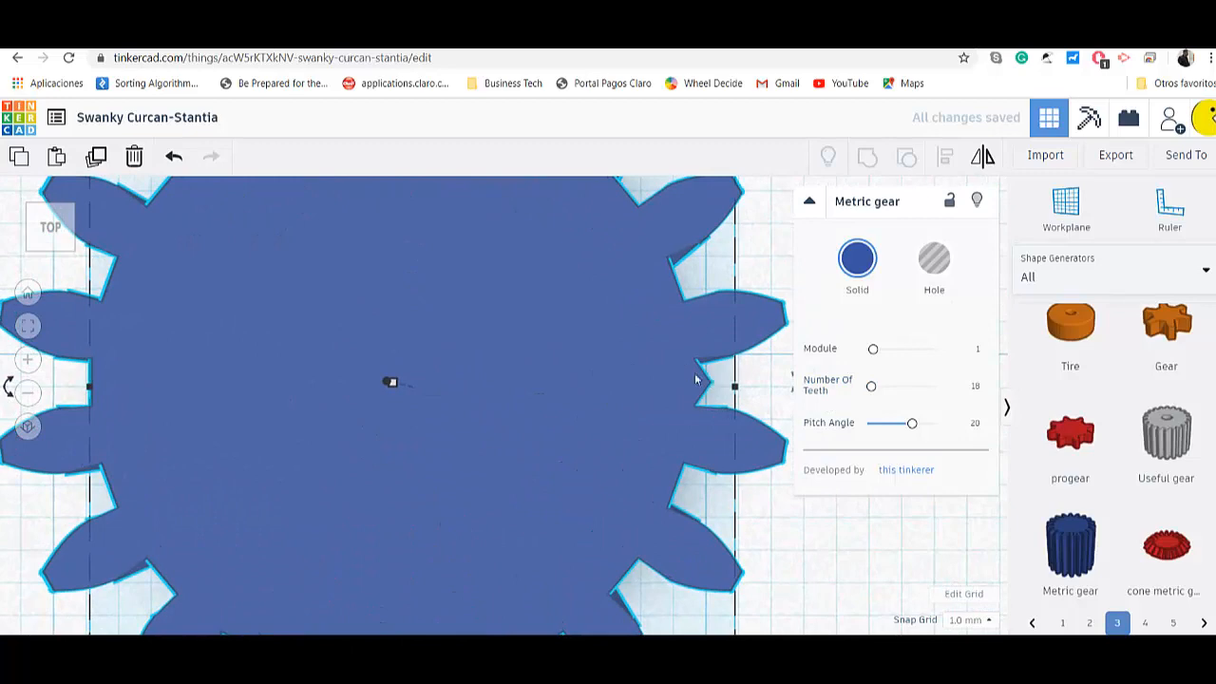
{"action": "scroll", "coordinate": [537, 392], "scroll_direction": "down", "scroll_amount": 5}
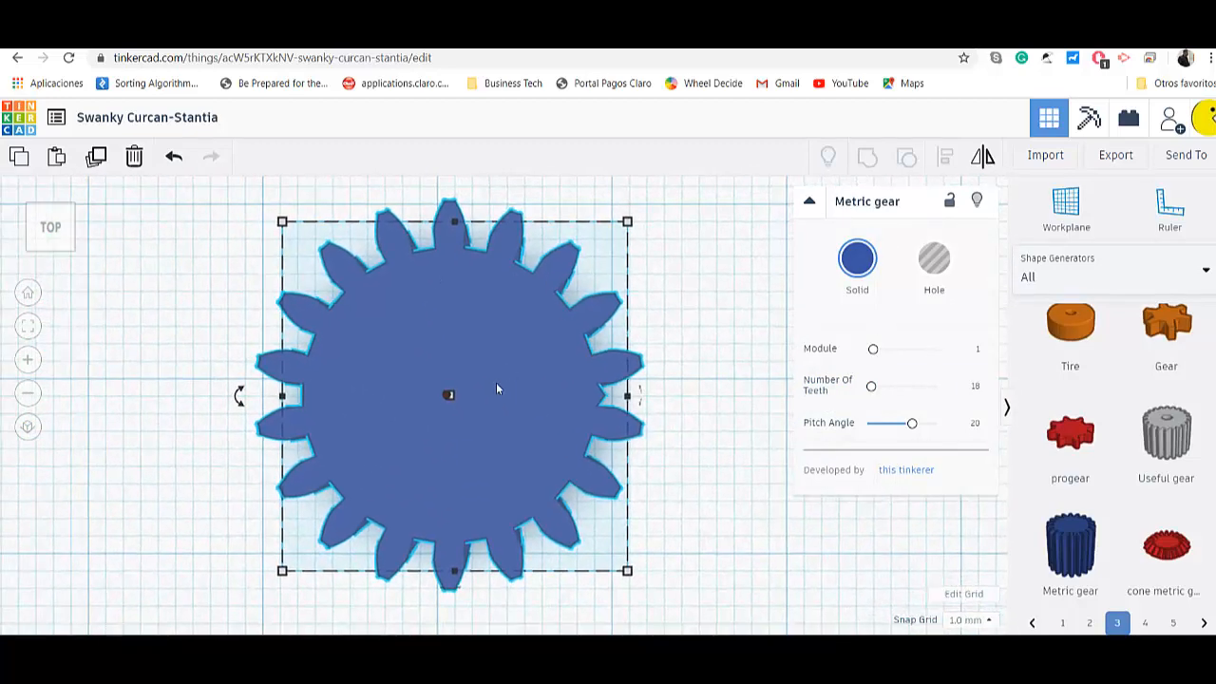
Set the metric gear's number of teeth back to 12 and deselect it.
{"action": "left_click", "coordinate": [975, 385]}
{"action": "type", "text": "12"}
{"action": "key", "text": "Return"}
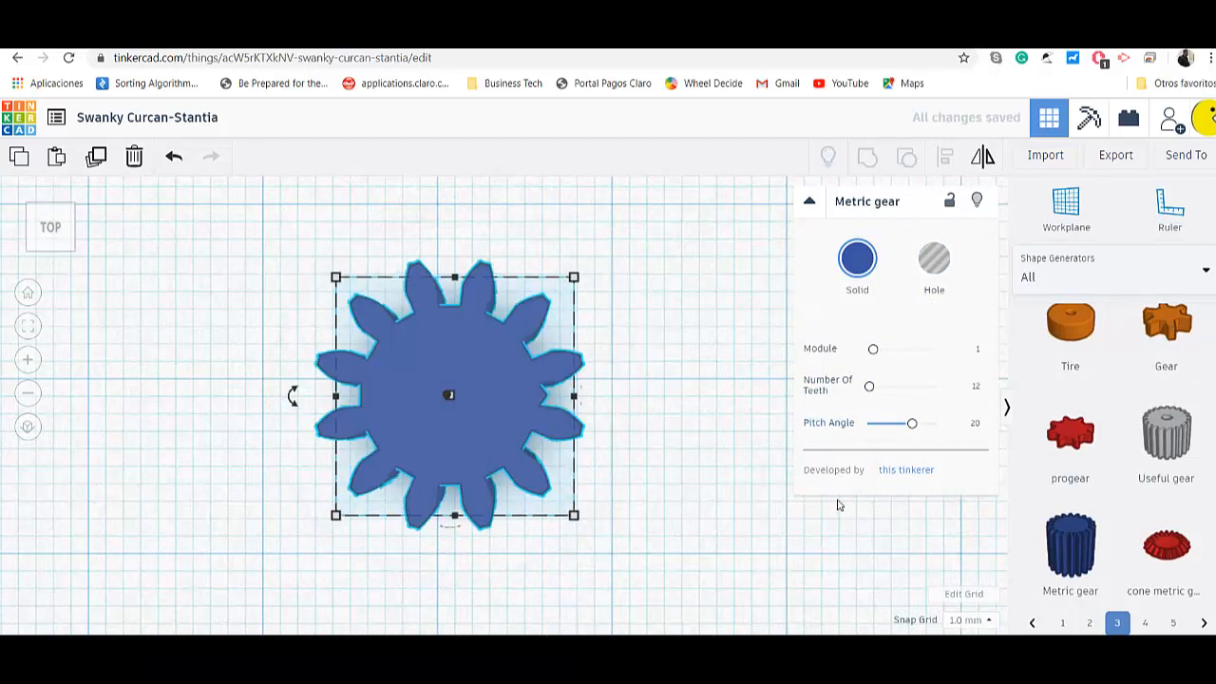
{"action": "left_click", "coordinate": [728, 358]}
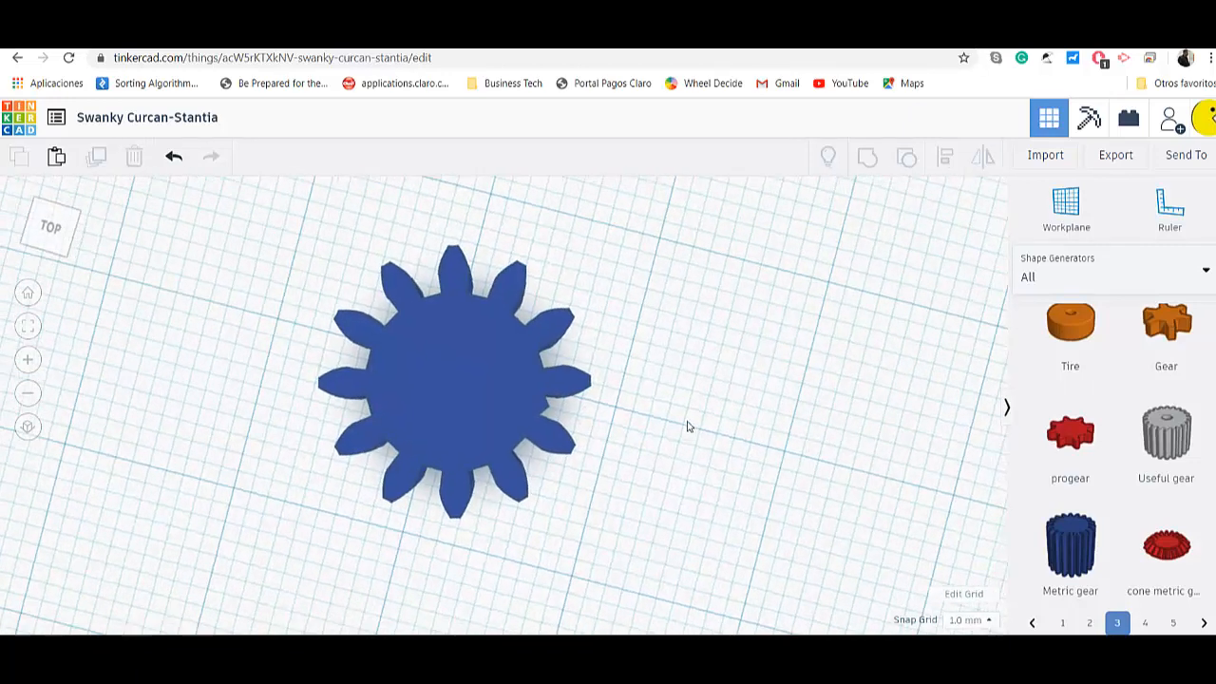
Examine the 12-tooth gear's teeth and thickness in perspective from several angles and distances.
{"action": "right_click_drag", "start_coordinate": [687, 427], "coordinate": [611, 355]}
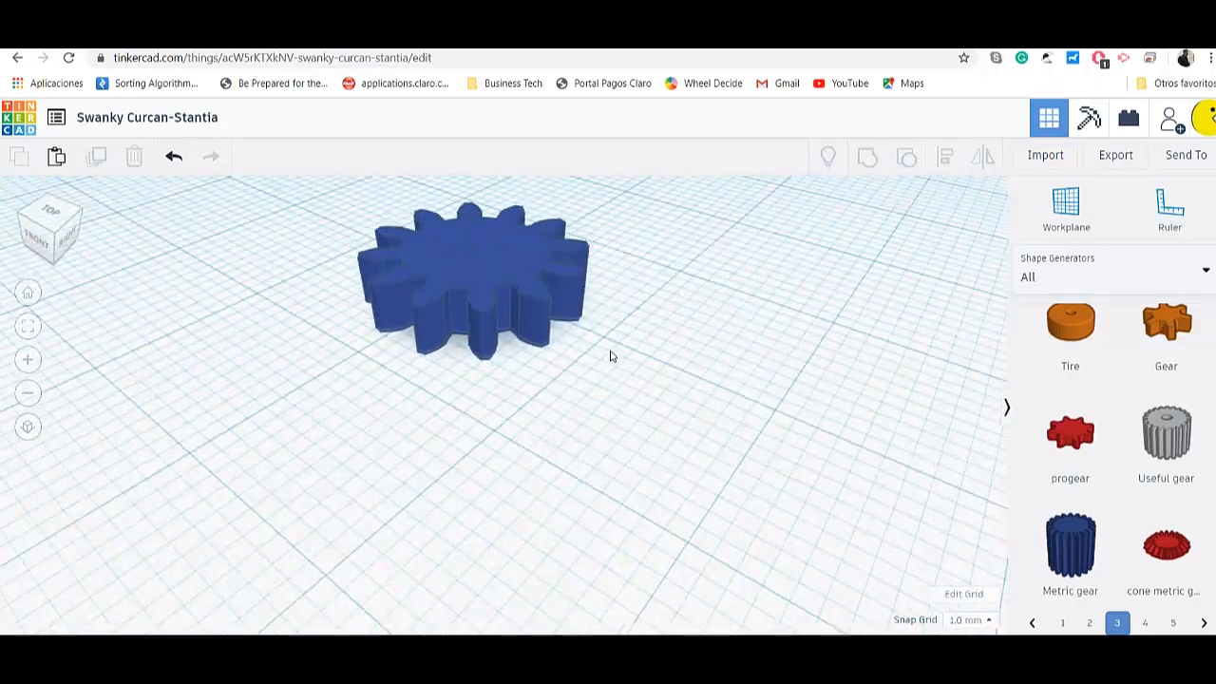
{"action": "scroll", "coordinate": [483, 291], "scroll_direction": "up", "scroll_amount": 2}
{"action": "middle_click_drag", "start_coordinate": [483, 292], "coordinate": [390, 396]}
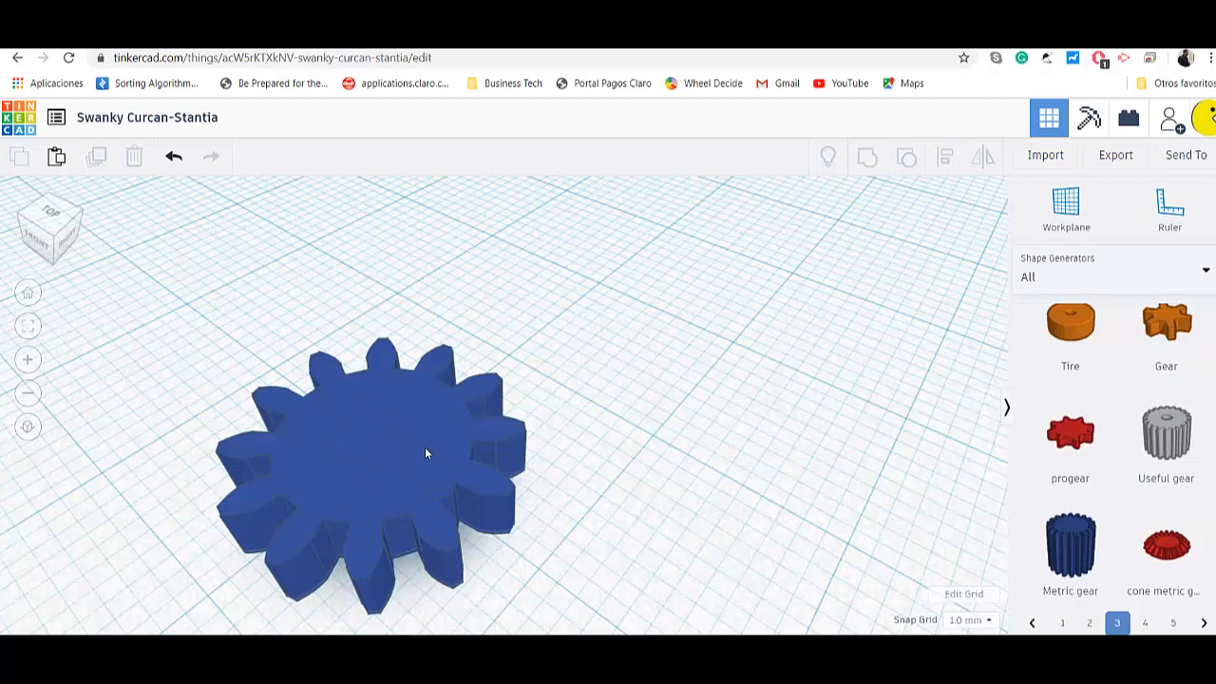
{"action": "middle_click_drag", "start_coordinate": [424, 447], "coordinate": [466, 386]}
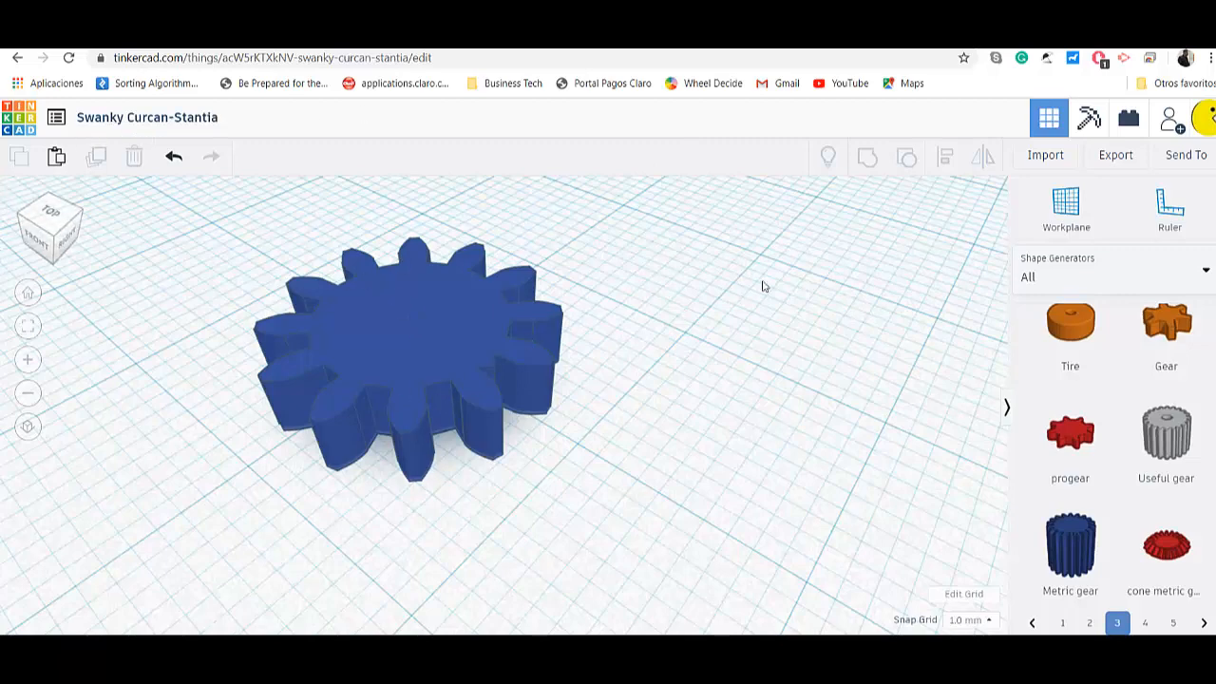
{"action": "scroll", "coordinate": [253, 467], "scroll_direction": "up", "scroll_amount": 2}
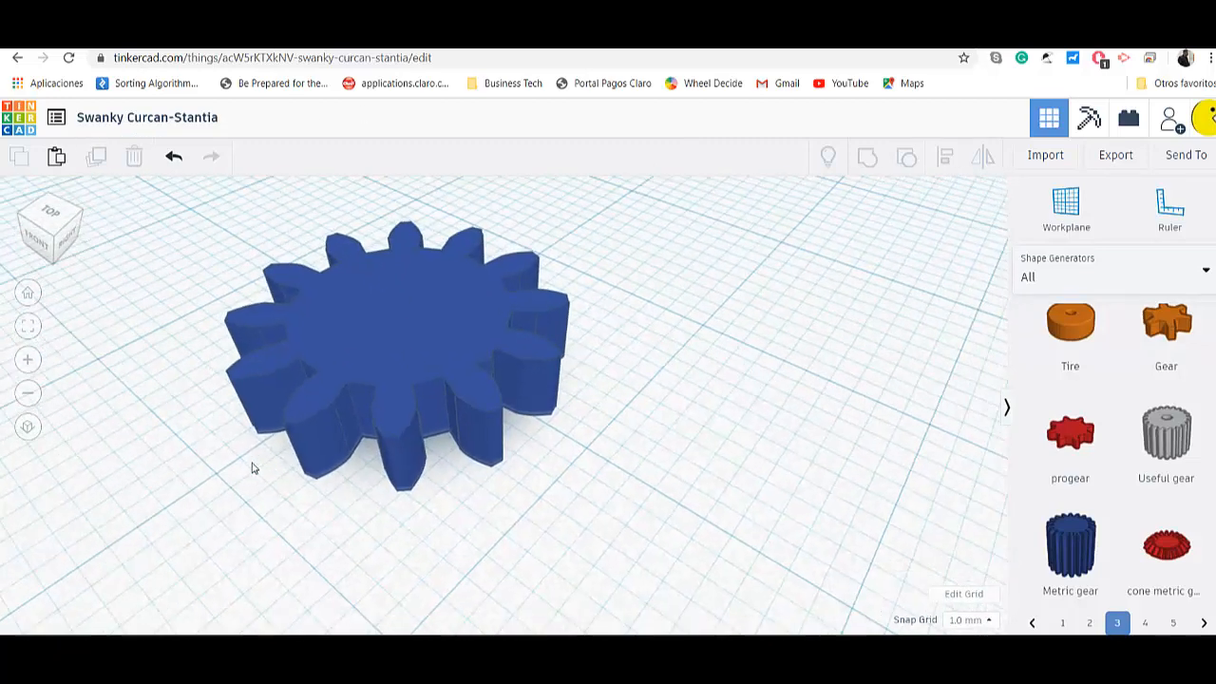
{"action": "scroll", "coordinate": [254, 467], "scroll_direction": "down", "scroll_amount": 3}
{"action": "right_click_drag", "start_coordinate": [253, 473], "coordinate": [326, 462]}
{"action": "middle_click_drag", "start_coordinate": [326, 462], "coordinate": [294, 490]}
{"action": "scroll", "coordinate": [384, 465], "scroll_direction": "up", "scroll_amount": 2}
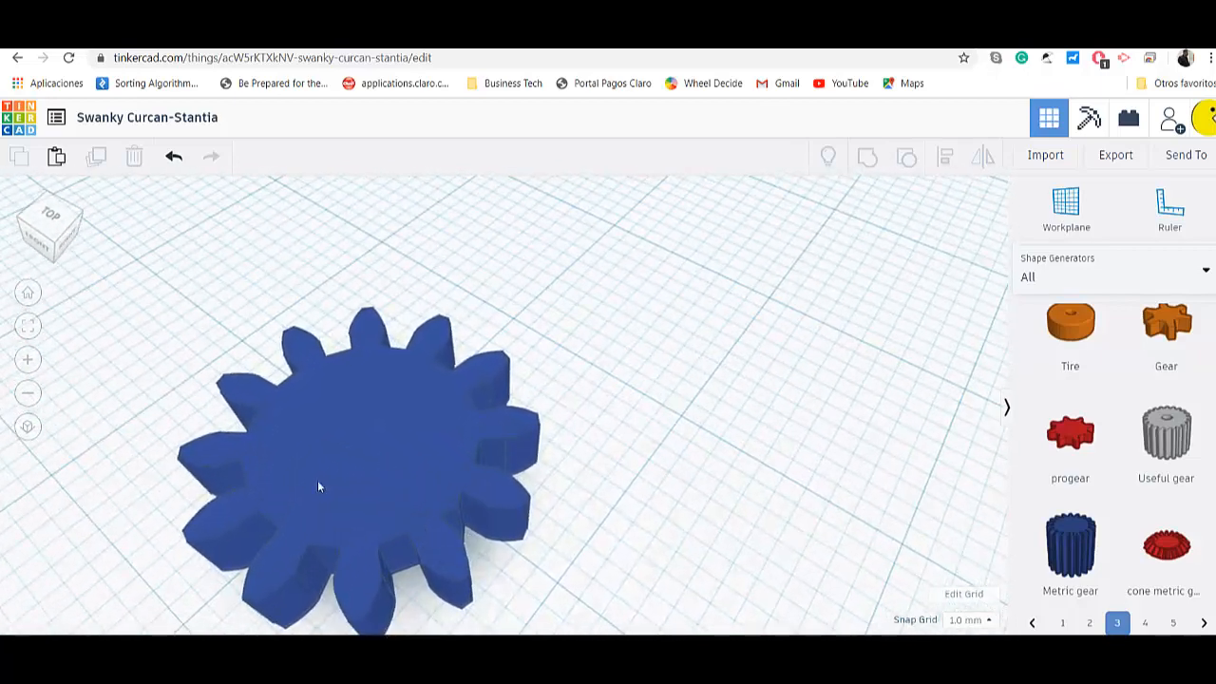
{"action": "right_click_drag", "start_coordinate": [318, 486], "coordinate": [329, 456]}
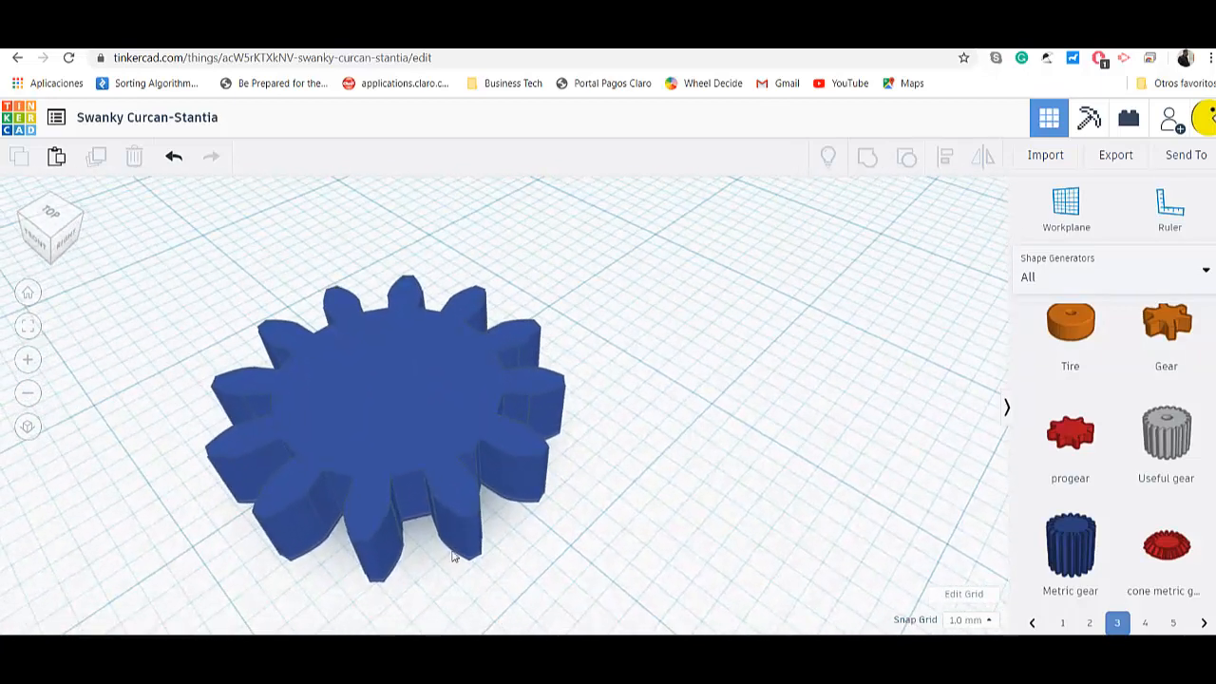
Place a second Metric gear on the workplane beside the blue one and colour it red.
{"action": "left_click_drag", "start_coordinate": [1067, 549], "coordinate": [534, 429]}
{"action": "scroll", "coordinate": [839, 389], "scroll_direction": "down", "scroll_amount": 3}
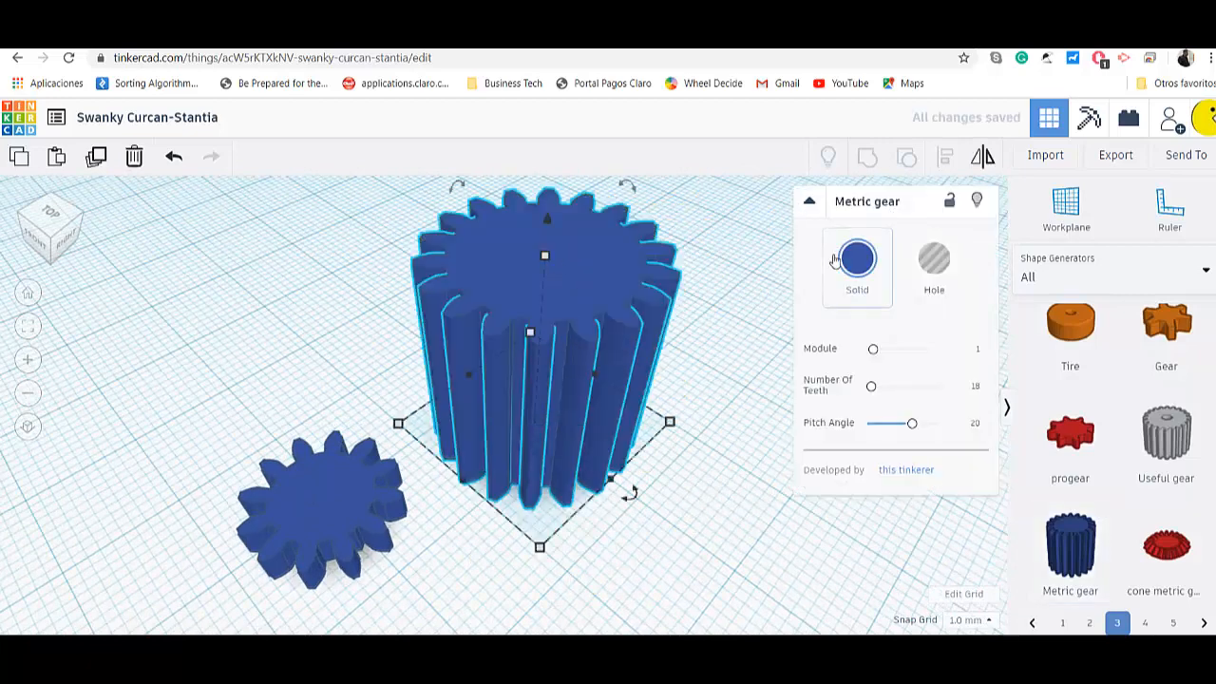
{"action": "left_click", "coordinate": [855, 258]}
{"action": "left_click", "coordinate": [842, 405]}
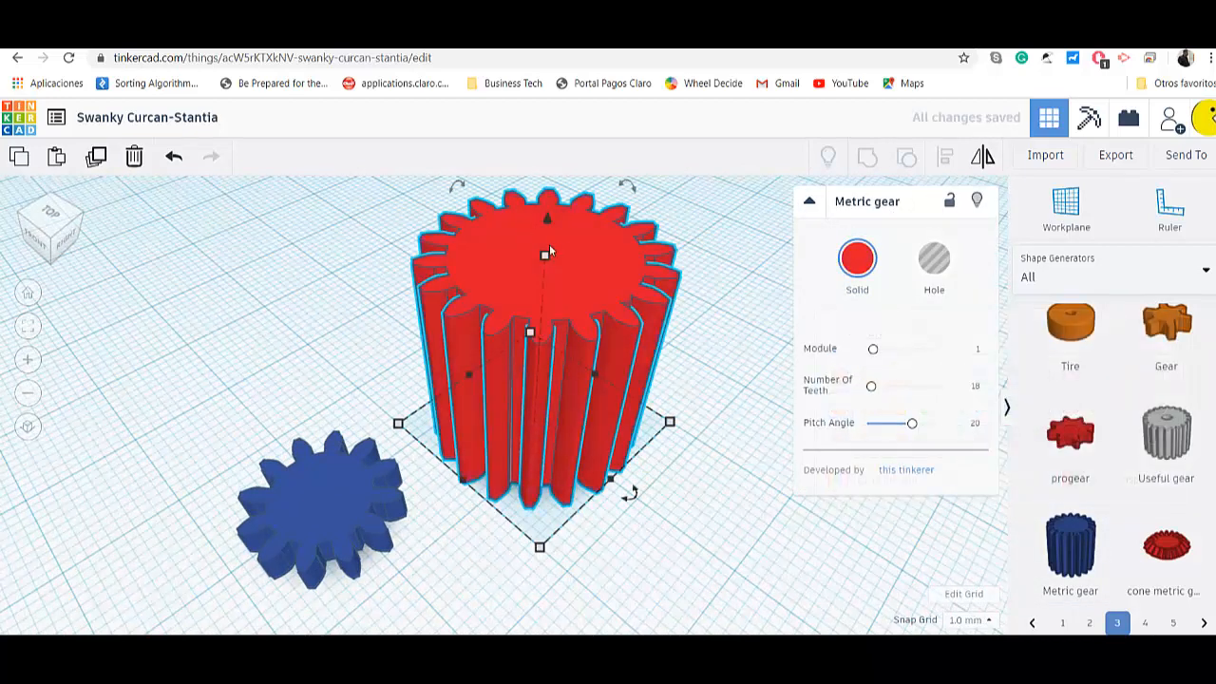
Set the red metric gear's height to 3 mm and deselect it.
{"action": "left_click_drag", "start_coordinate": [544, 258], "coordinate": [543, 287]}
{"action": "left_click", "coordinate": [617, 363]}
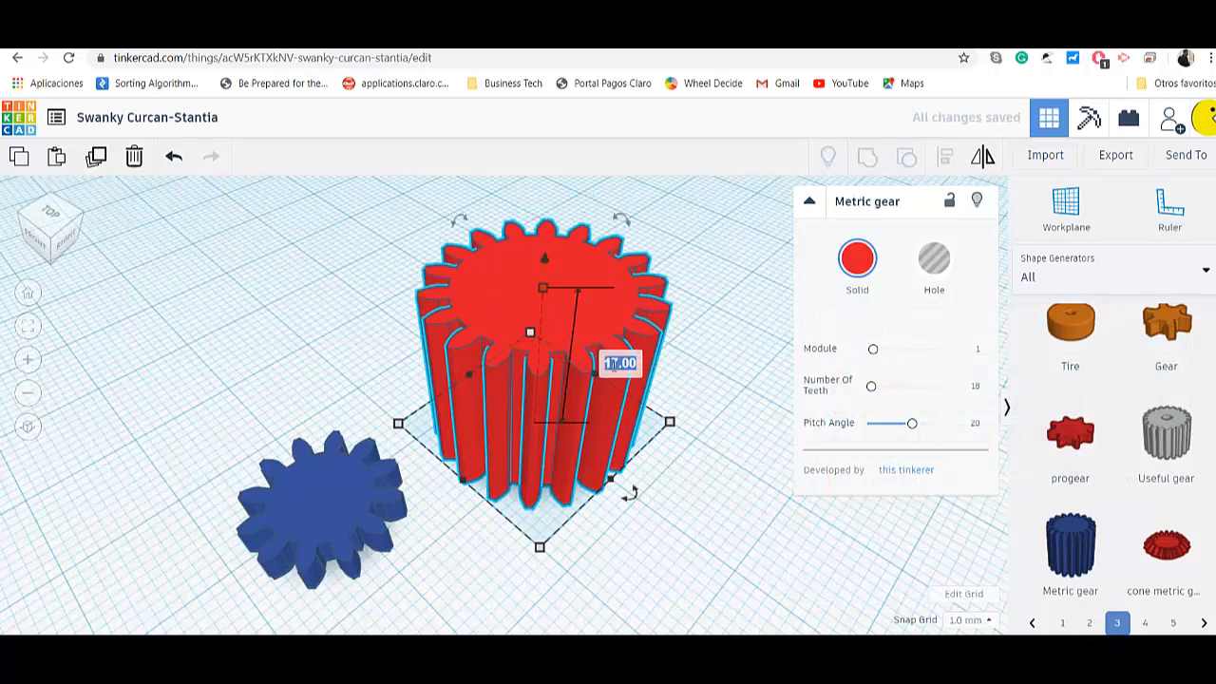
{"action": "type", "text": "3"}
{"action": "key", "text": "Return"}
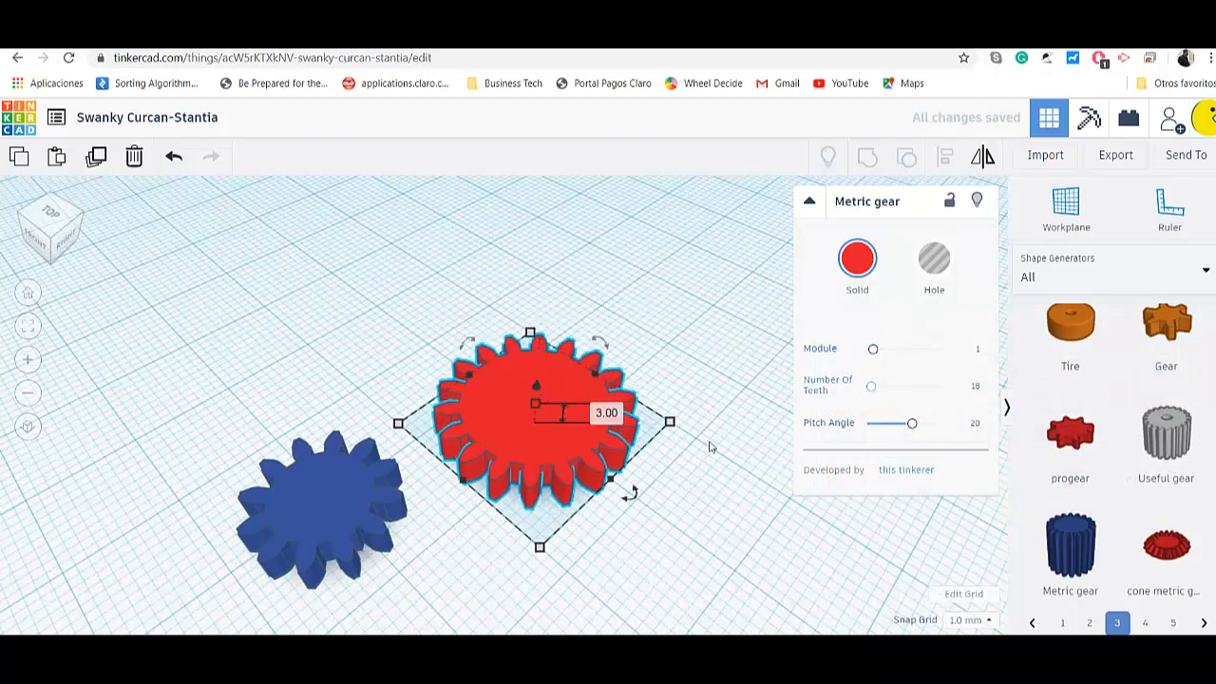
{"action": "left_click", "coordinate": [729, 508]}
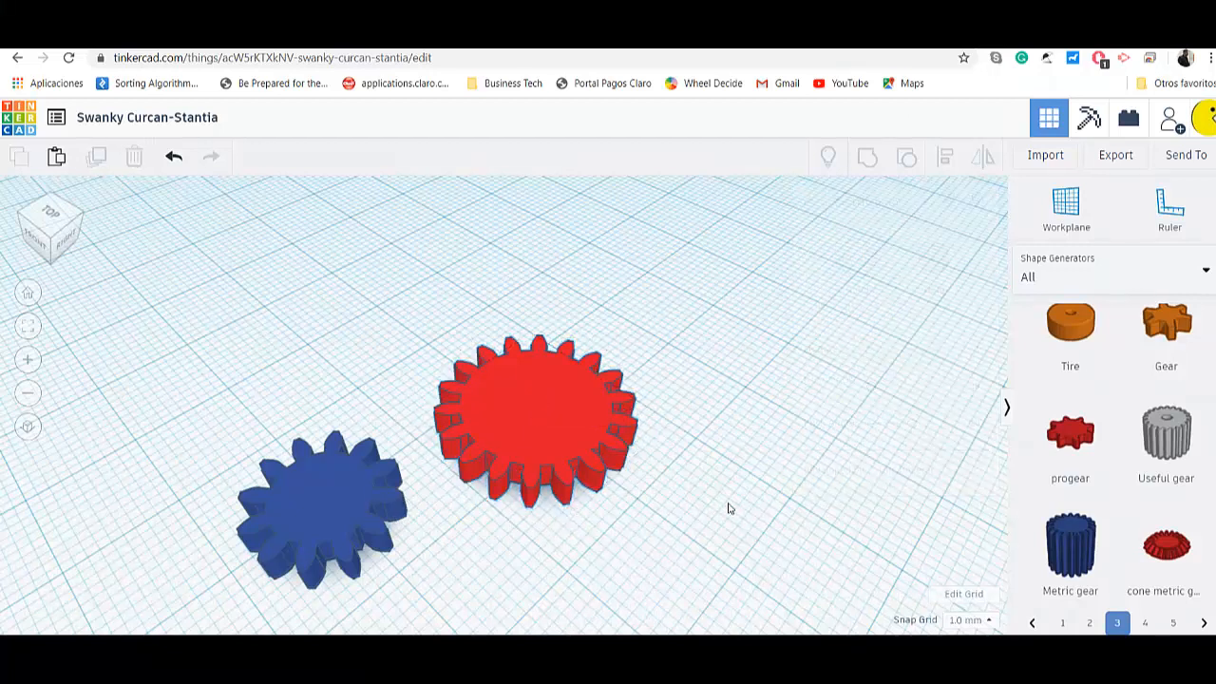
Compare the two gears' settings and set the red gear's number of teeth to 24.
{"action": "left_click", "coordinate": [459, 414]}
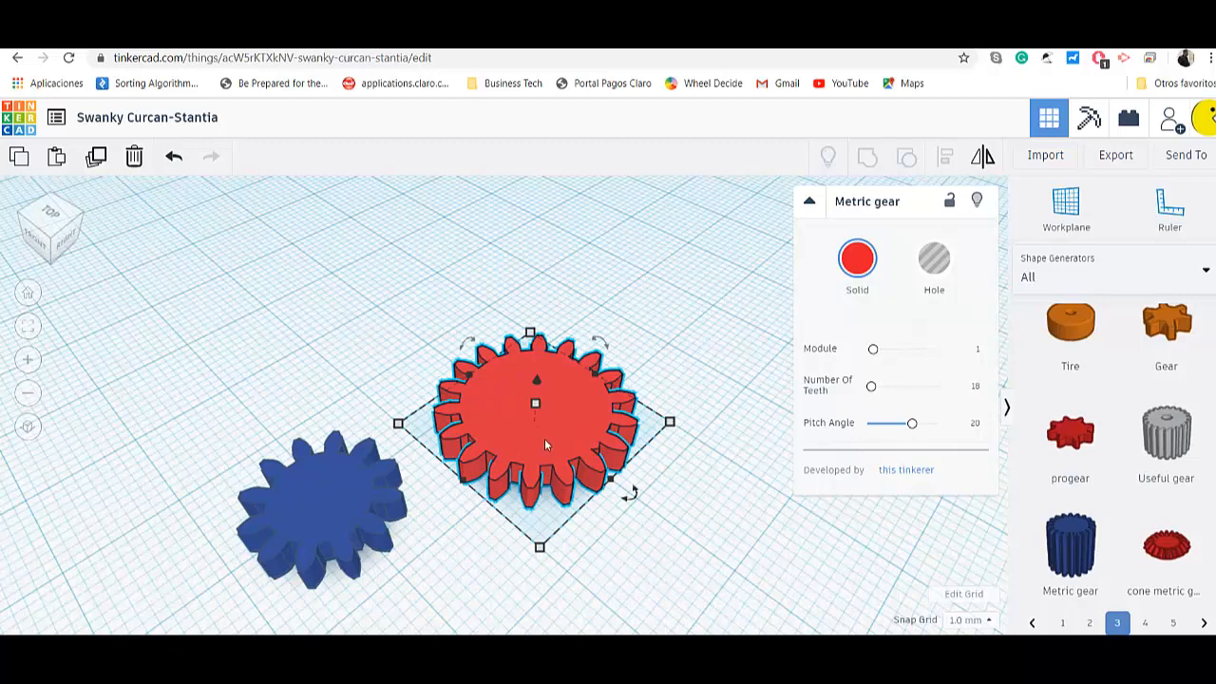
{"action": "scroll", "coordinate": [545, 438], "scroll_direction": "up", "scroll_amount": 3}
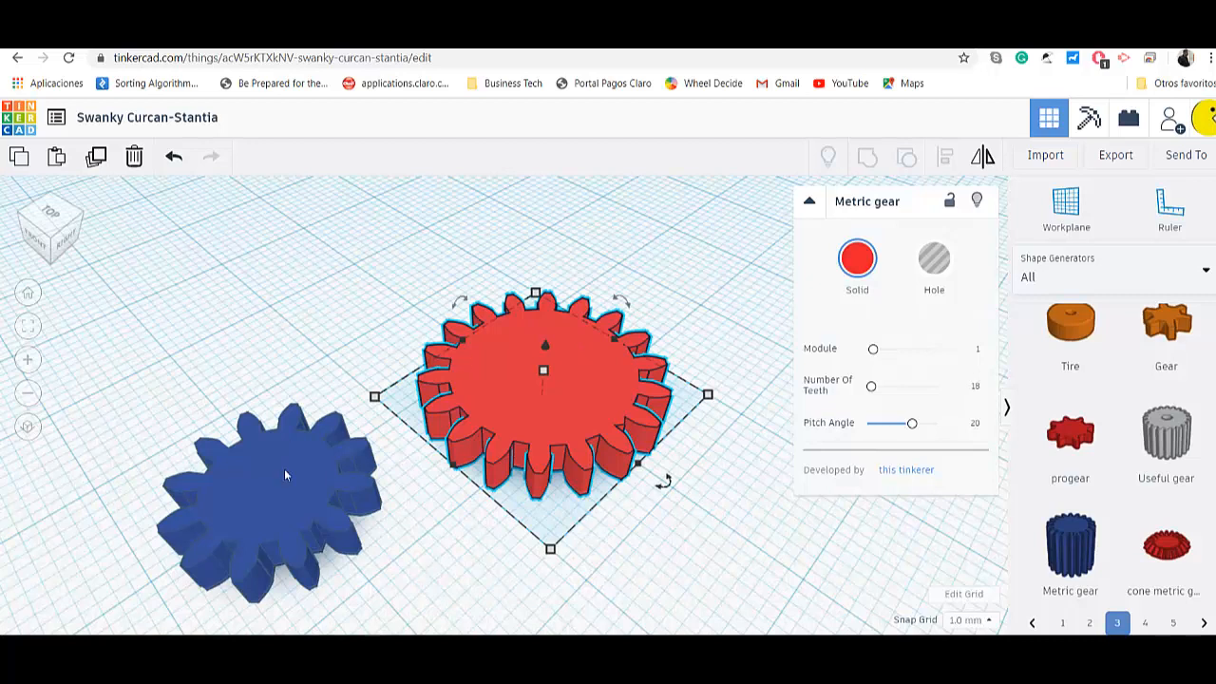
{"action": "left_click", "coordinate": [330, 331]}
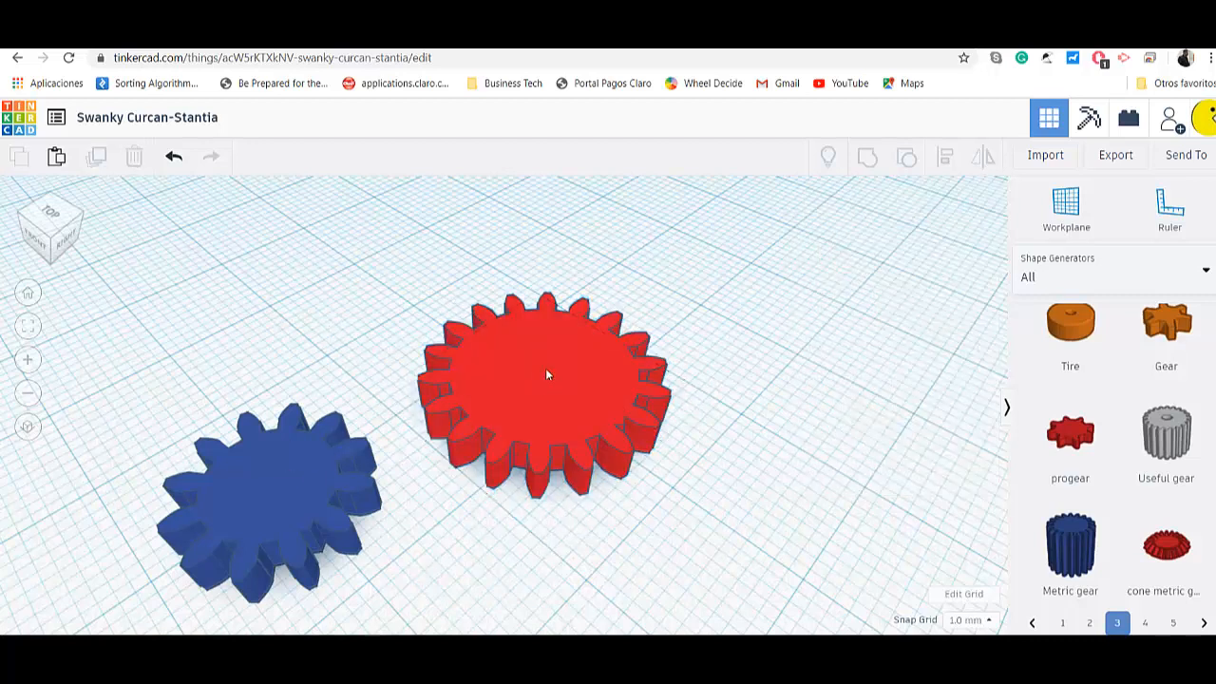
{"action": "left_click", "coordinate": [521, 395]}
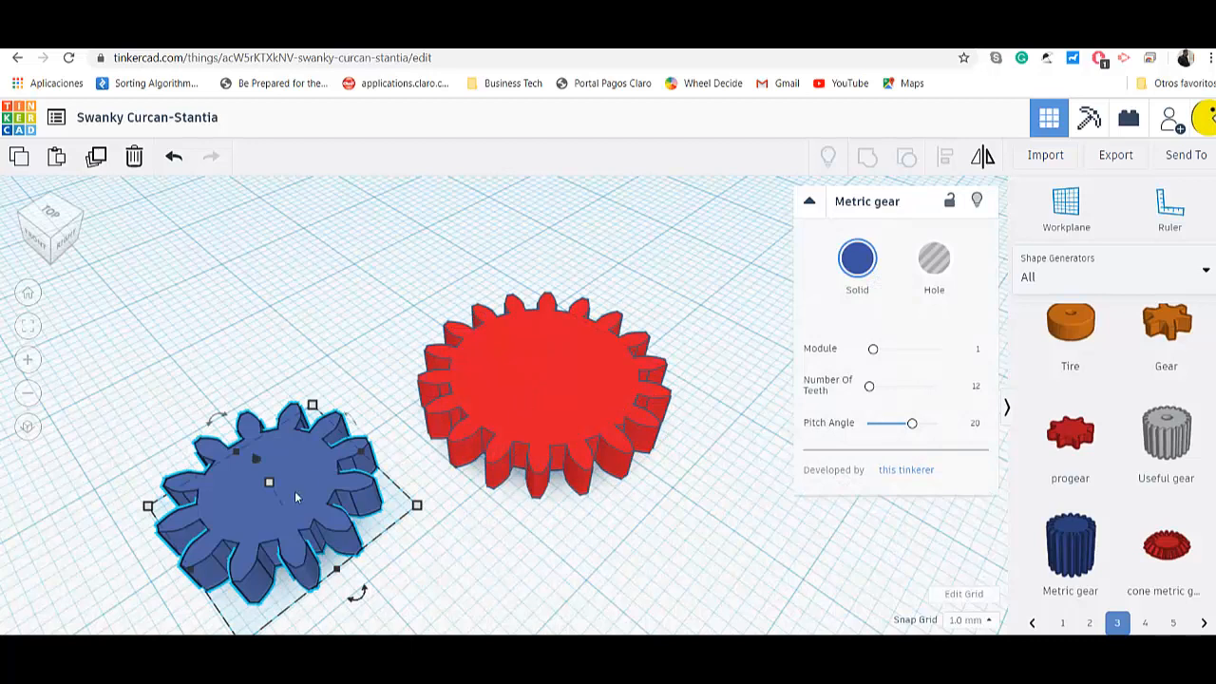
{"action": "left_click", "coordinate": [513, 408]}
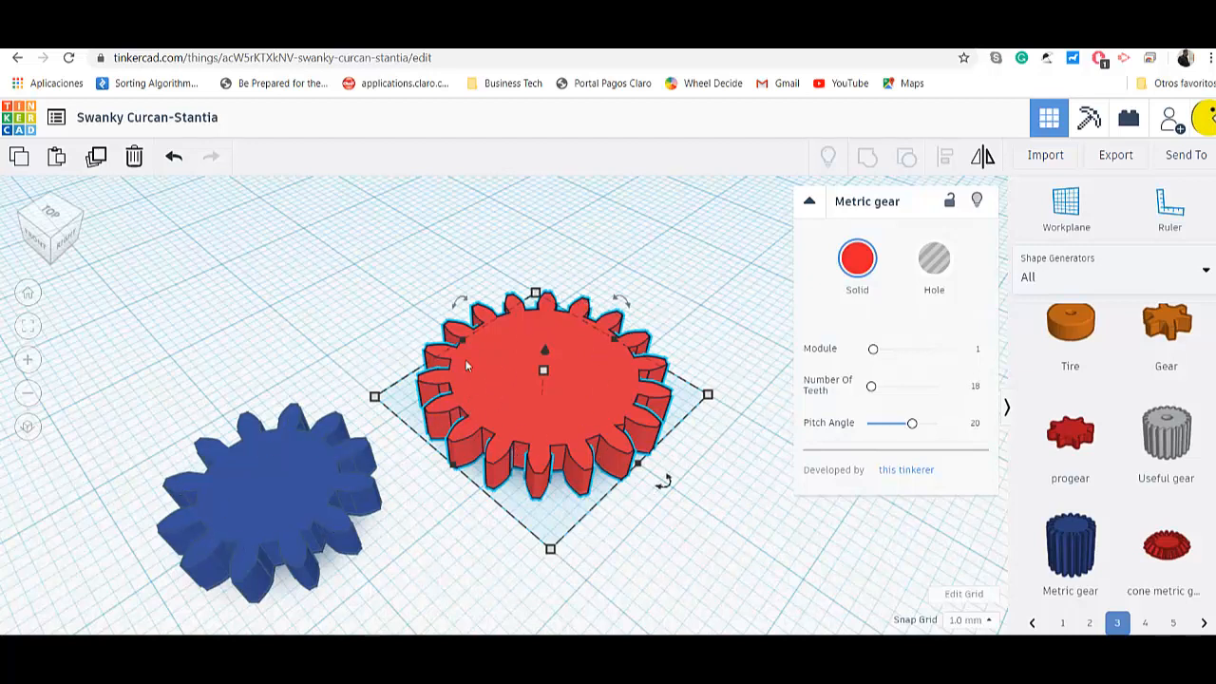
{"action": "left_click", "coordinate": [976, 387]}
{"action": "left_click", "coordinate": [825, 303]}
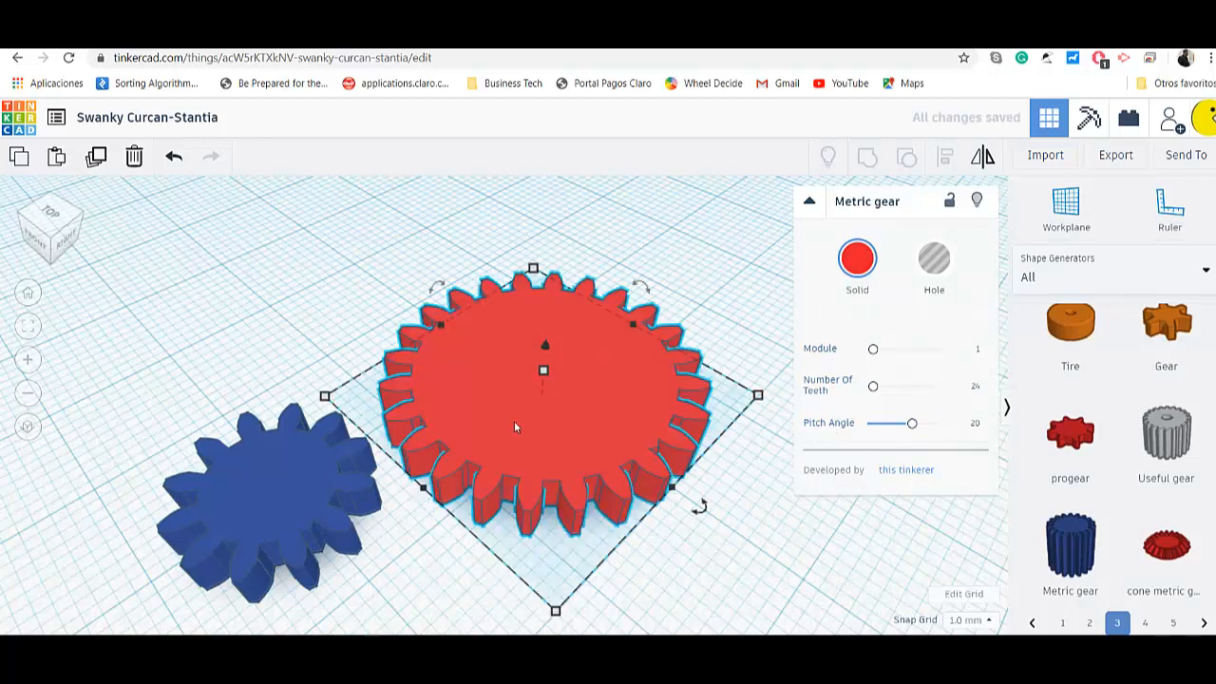
Select the blue and red gears alternately to compare their tooth counts, module and pitch angle.
{"action": "left_click", "coordinate": [294, 499]}
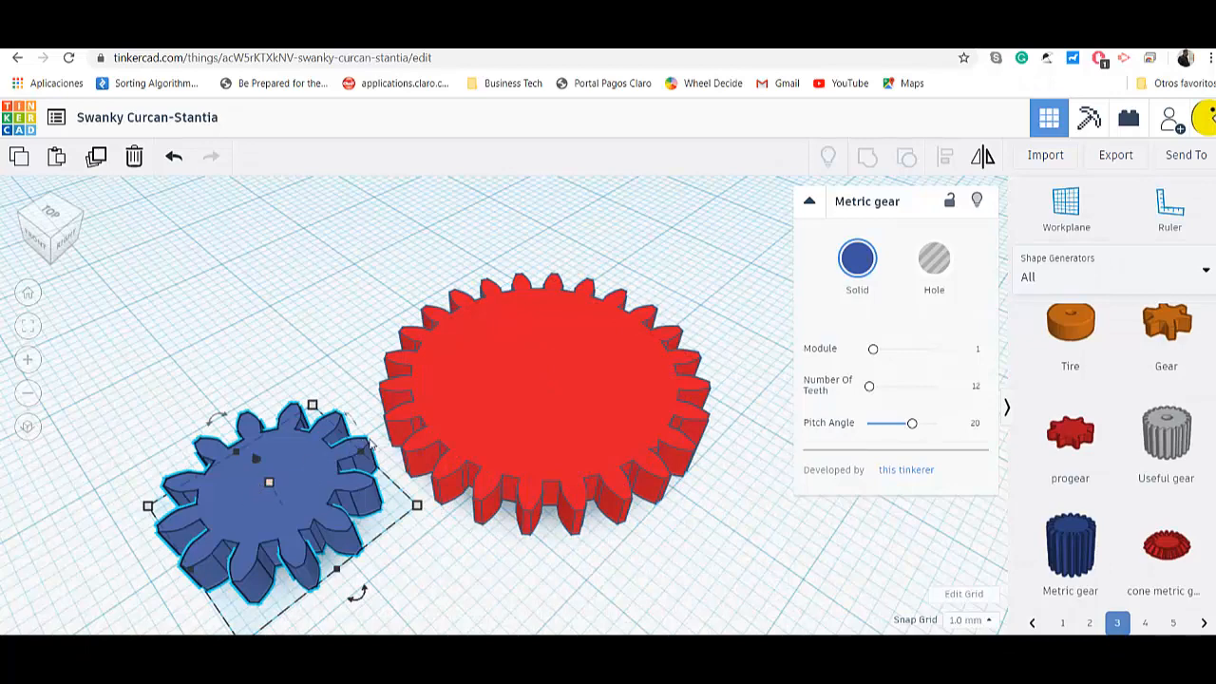
{"action": "left_click", "coordinate": [557, 396]}
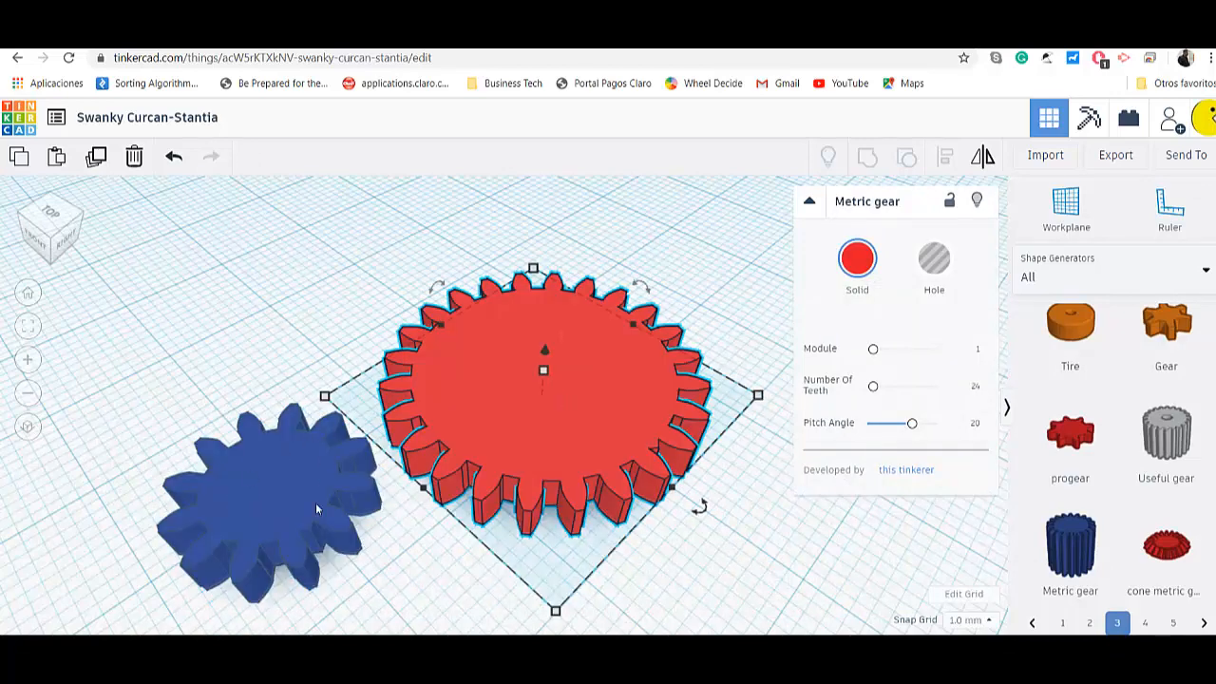
{"action": "left_click", "coordinate": [275, 509]}
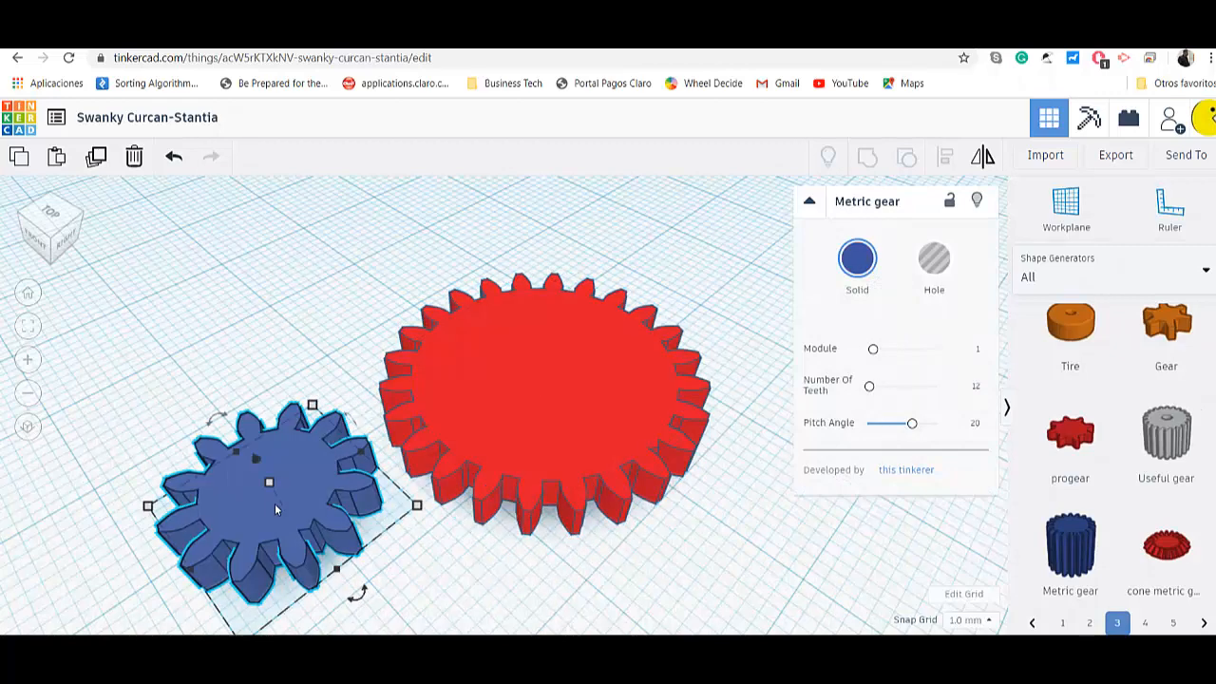
{"action": "left_click", "coordinate": [567, 390]}
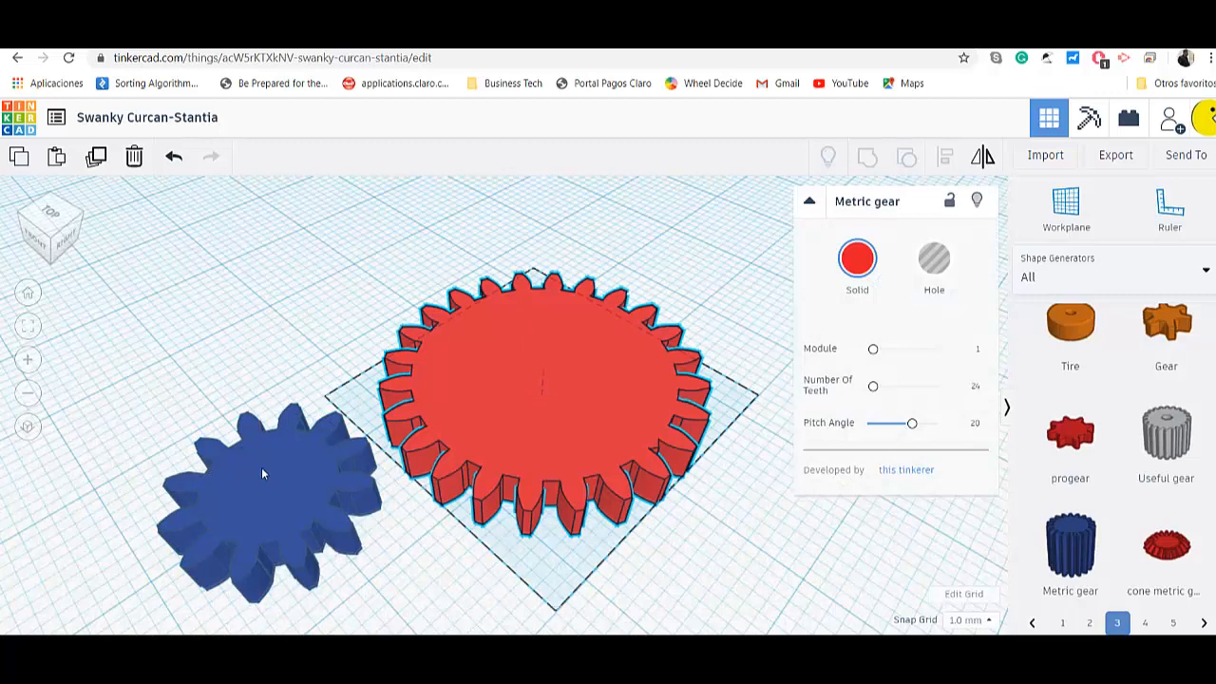
{"action": "left_click", "coordinate": [262, 468]}
{"action": "left_click", "coordinate": [520, 389]}
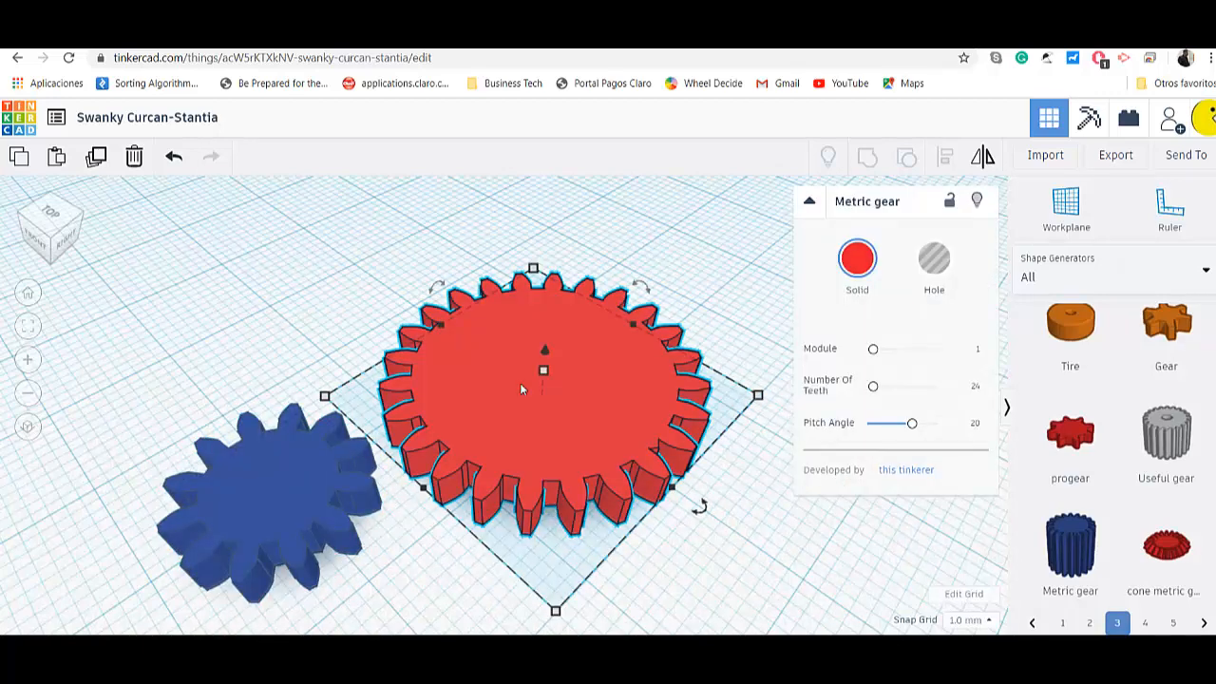
{"action": "left_click", "coordinate": [292, 543]}
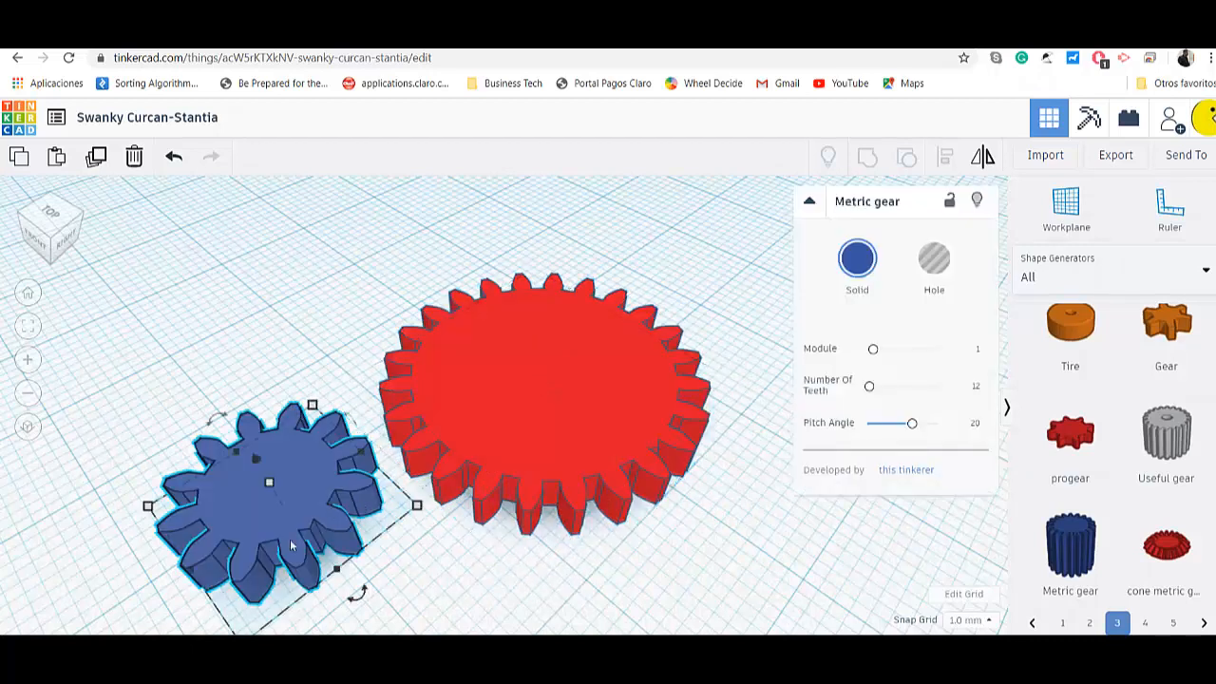
{"action": "left_click", "coordinate": [564, 418]}
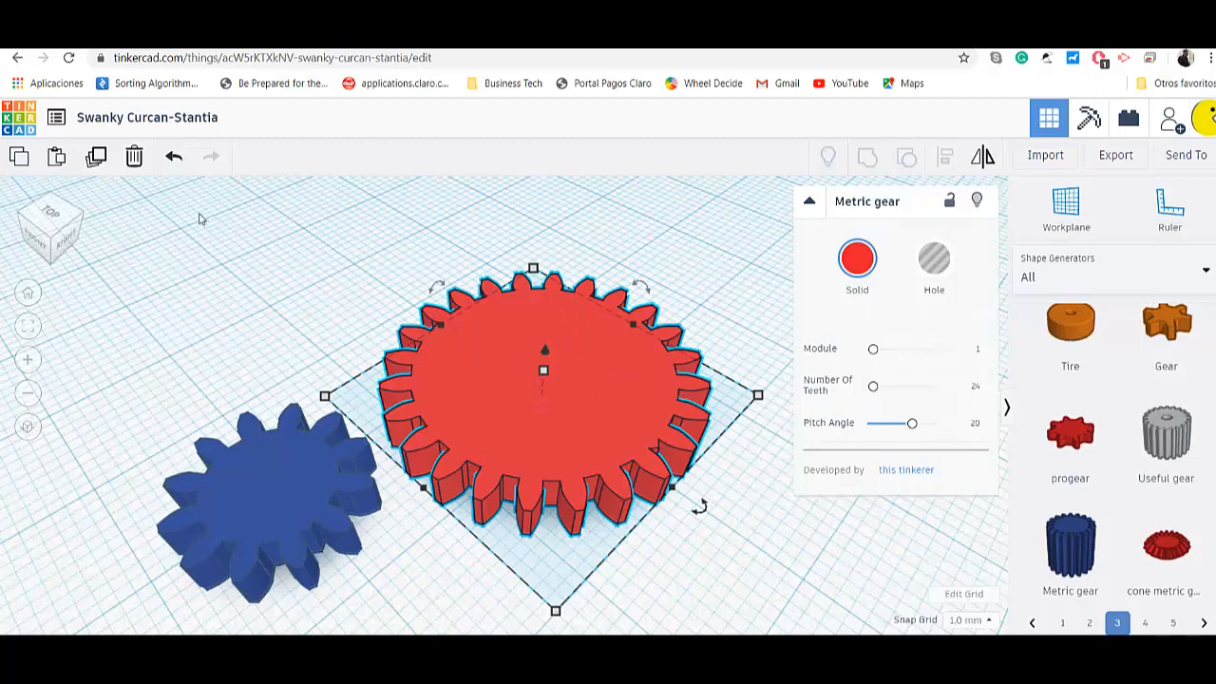
Examine the red and blue gears in turn to compare their sizes and number of teeth.
{"action": "left_click", "coordinate": [235, 318]}
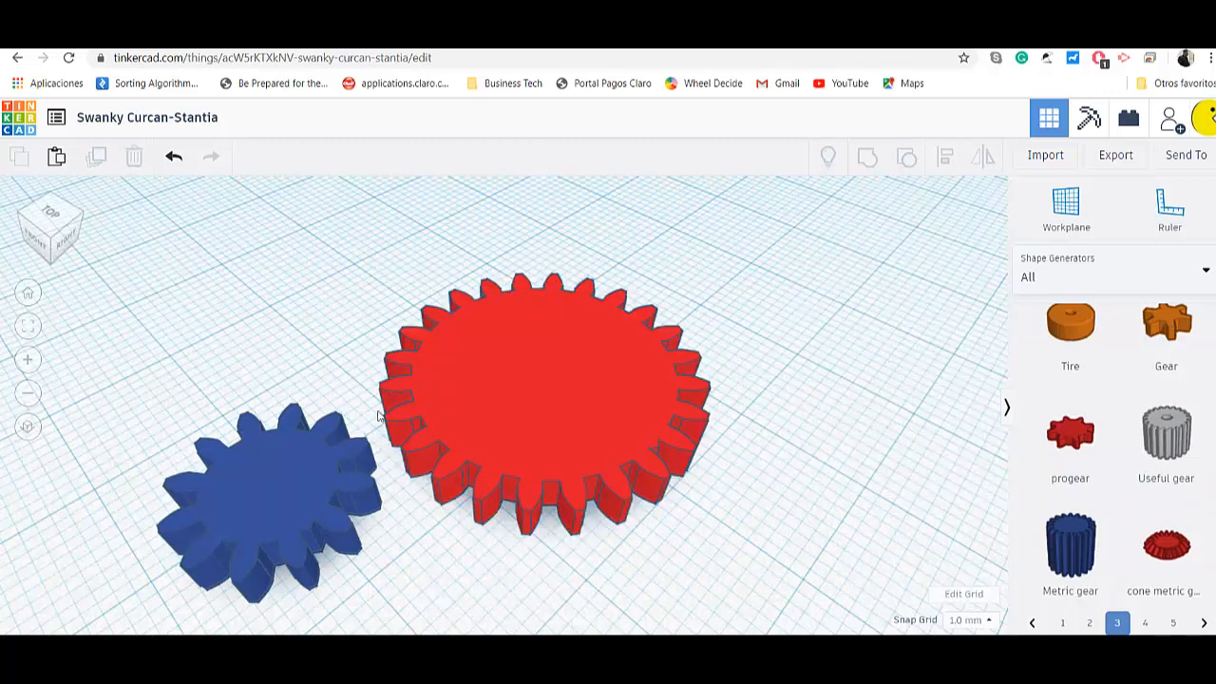
{"action": "left_click", "coordinate": [589, 497]}
{"action": "scroll", "coordinate": [551, 503], "scroll_direction": "up", "scroll_amount": 3}
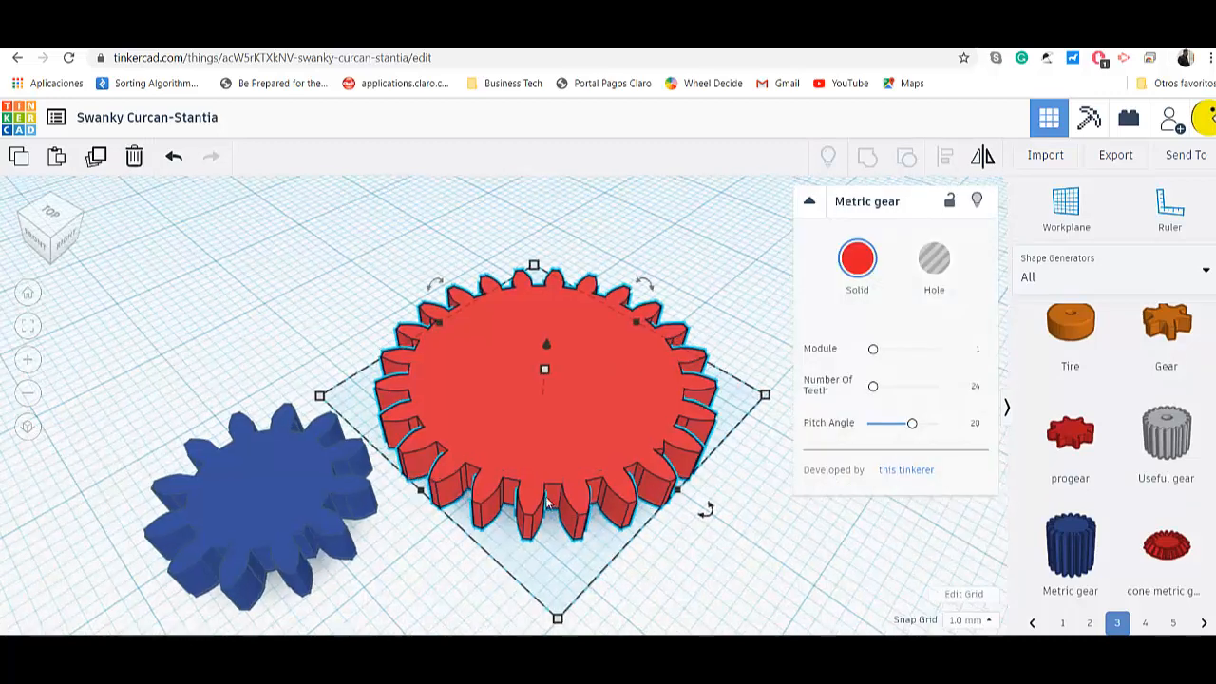
{"action": "scroll", "coordinate": [341, 475], "scroll_direction": "down", "scroll_amount": 5}
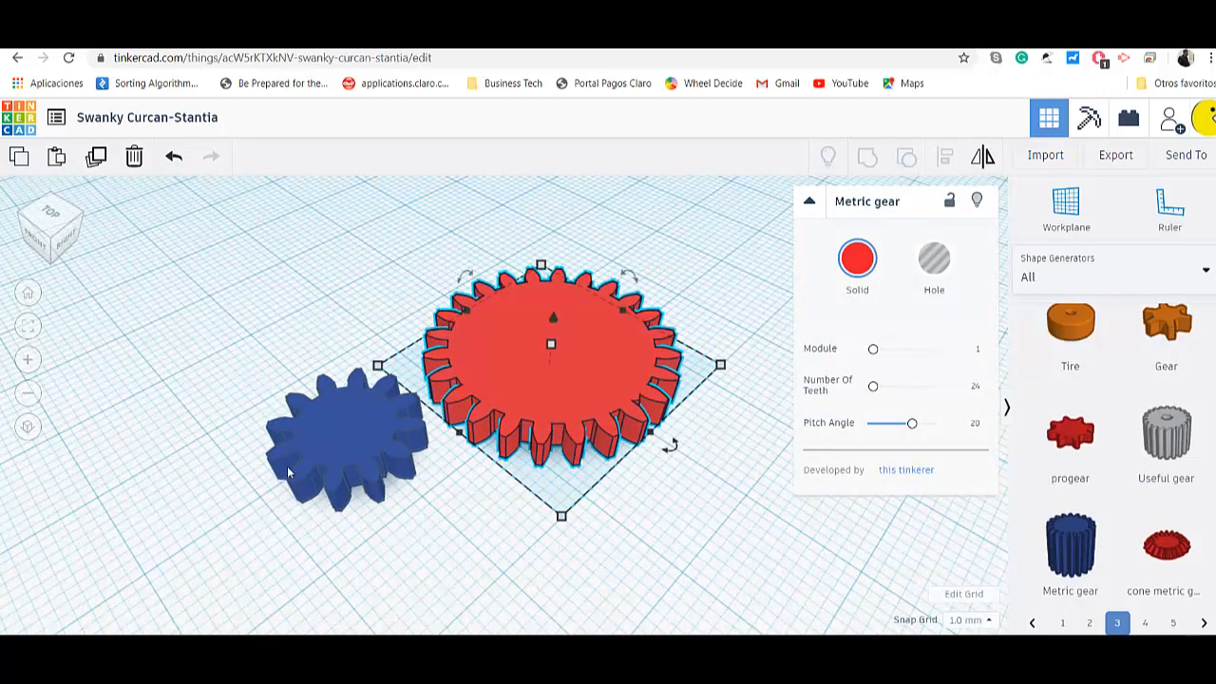
{"action": "left_click", "coordinate": [404, 531]}
{"action": "left_click", "coordinate": [345, 446]}
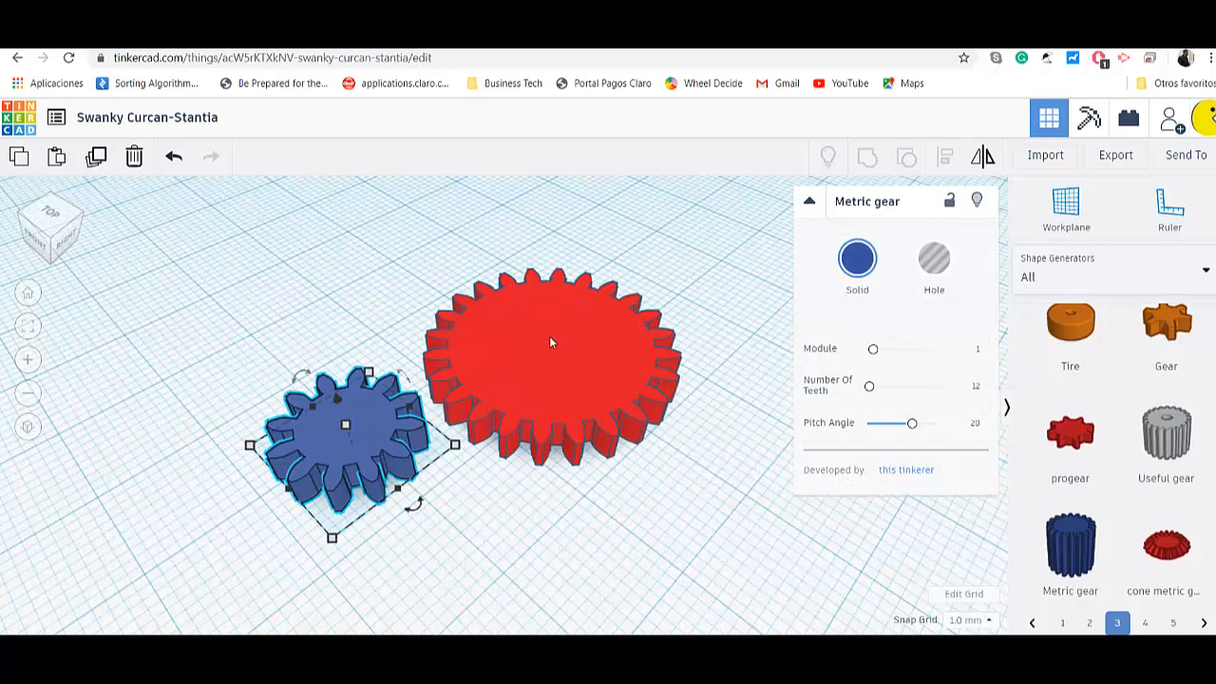
{"action": "left_click", "coordinate": [649, 554]}
{"action": "middle_click_drag", "start_coordinate": [290, 513], "coordinate": [421, 522]}
{"action": "scroll", "coordinate": [422, 523], "scroll_direction": "up", "scroll_amount": 5}
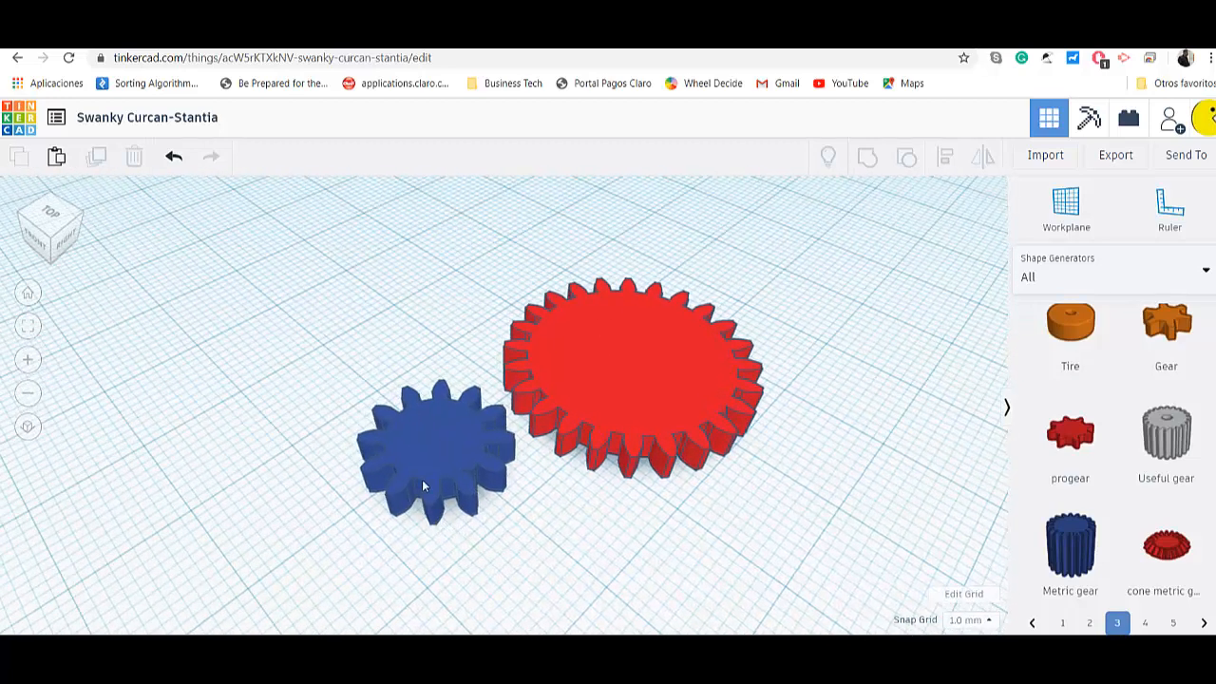
{"action": "scroll", "coordinate": [397, 498], "scroll_direction": "up", "scroll_amount": 1}
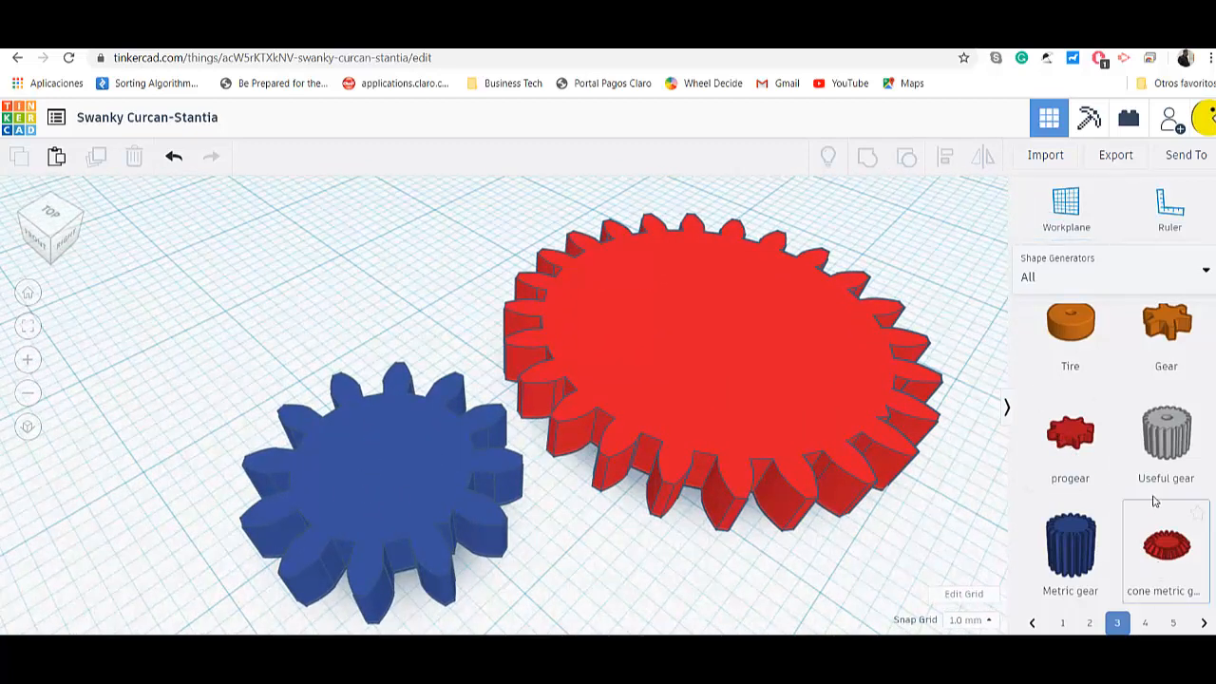
Switch the shape library to the Basic Shapes collection and bring up its box and cylinder shapes.
{"action": "scroll", "coordinate": [1102, 437], "scroll_direction": "up", "scroll_amount": 3}
{"action": "left_click", "coordinate": [1207, 270]}
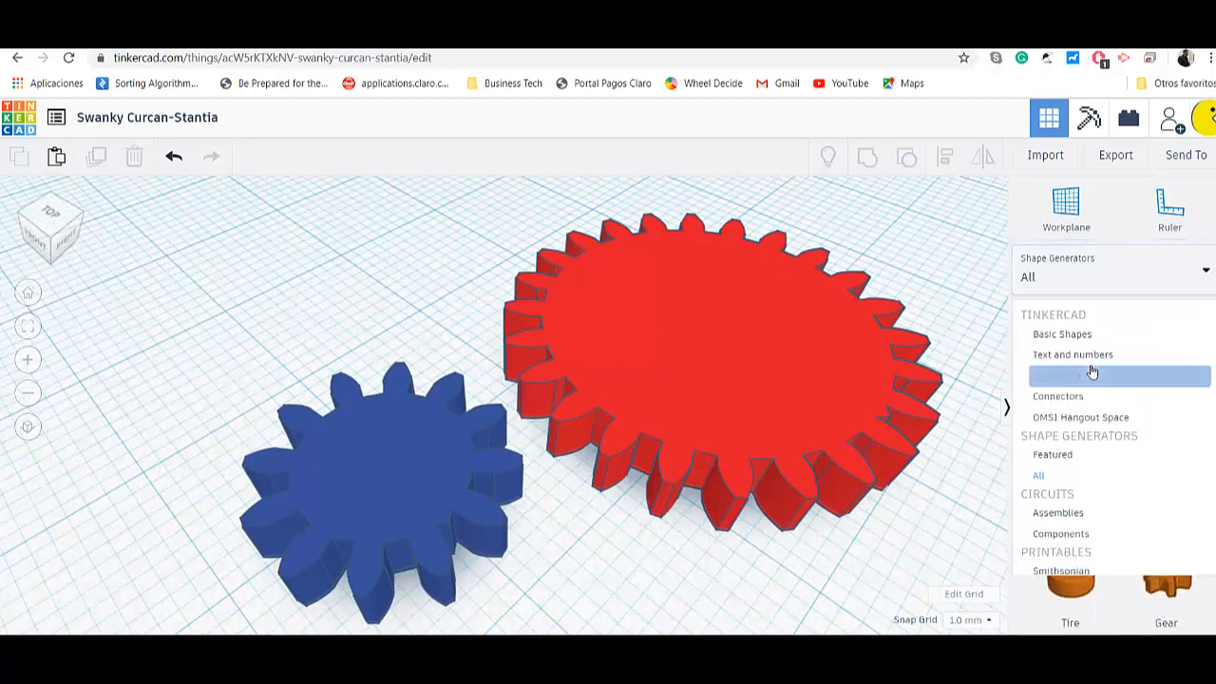
{"action": "left_click", "coordinate": [1072, 334]}
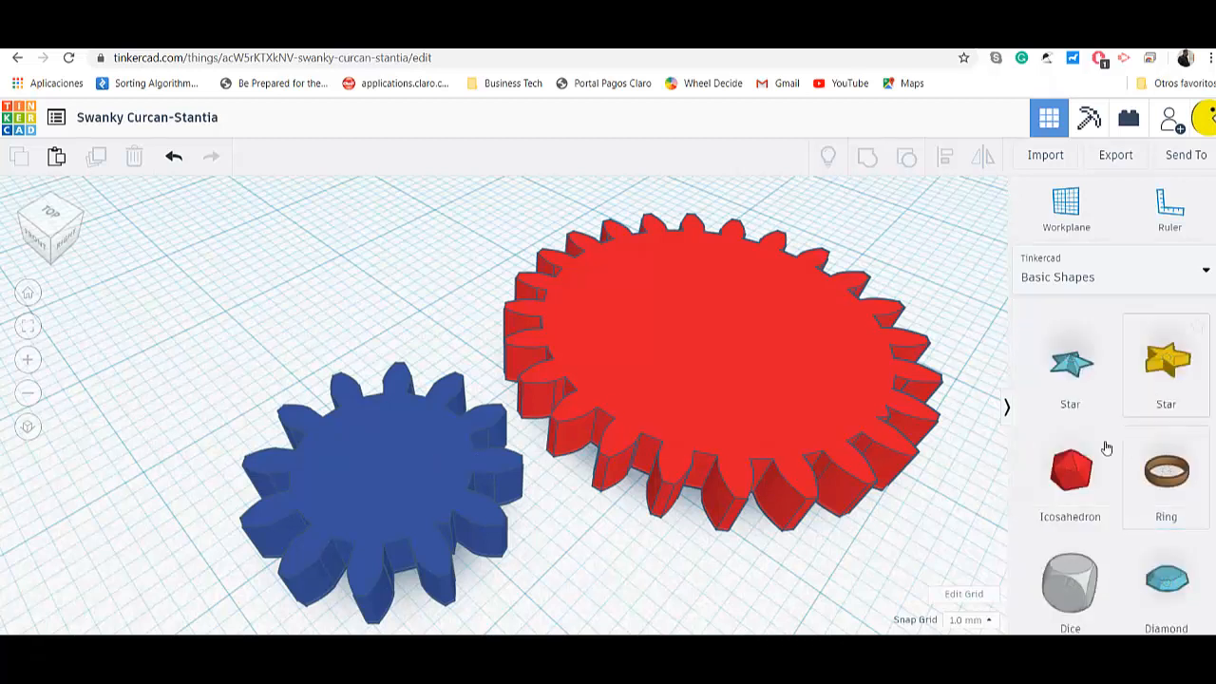
{"action": "scroll", "coordinate": [1054, 561], "scroll_direction": "up", "scroll_amount": 2}
{"action": "scroll", "coordinate": [1050, 568], "scroll_direction": "up", "scroll_amount": 6}
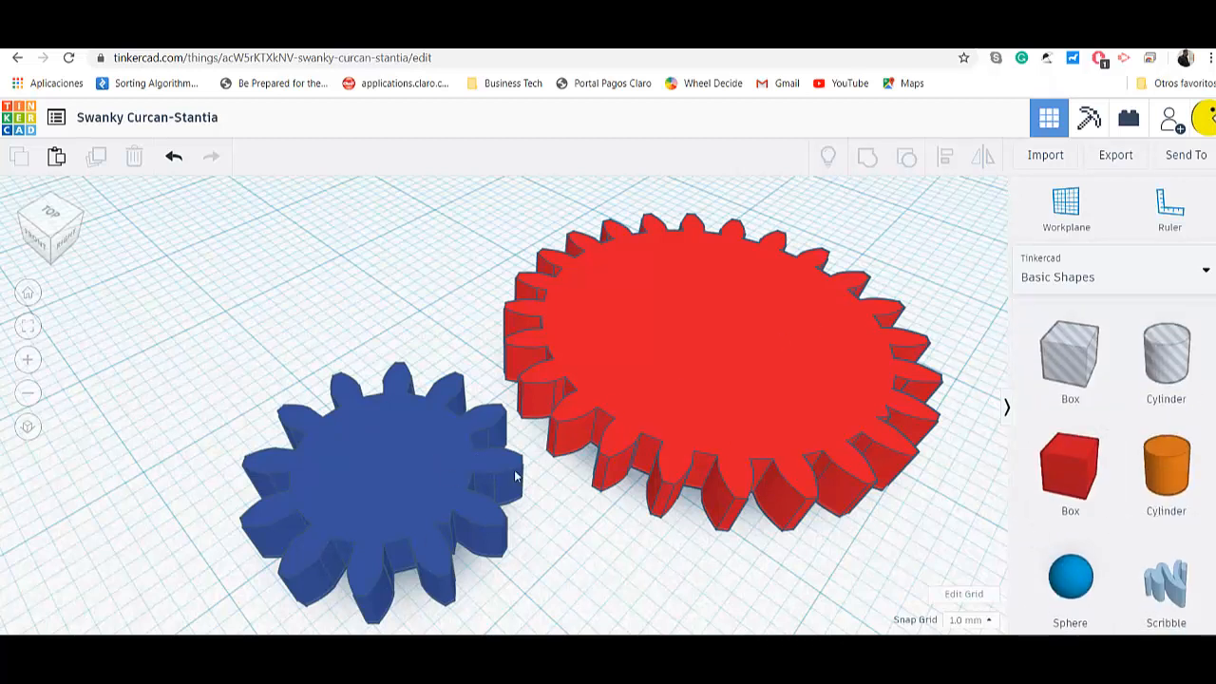
Place a new workplane on the top face of the blue gear.
{"action": "left_click", "coordinate": [1063, 211]}
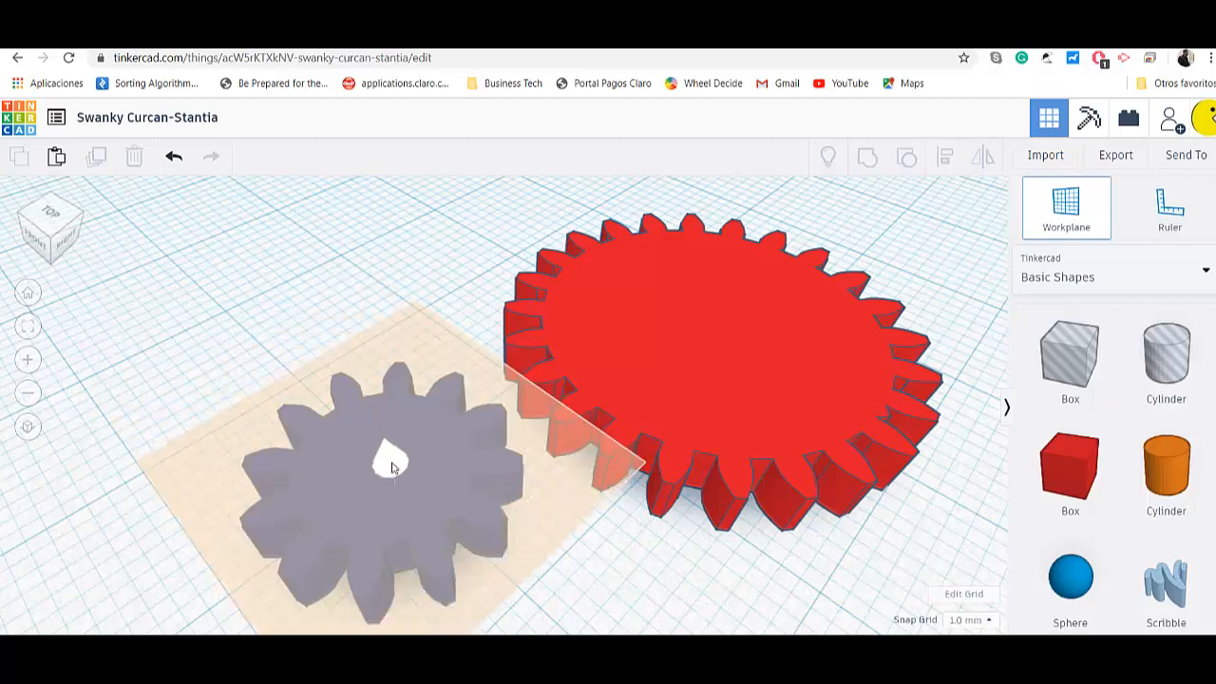
{"action": "left_click", "coordinate": [393, 463]}
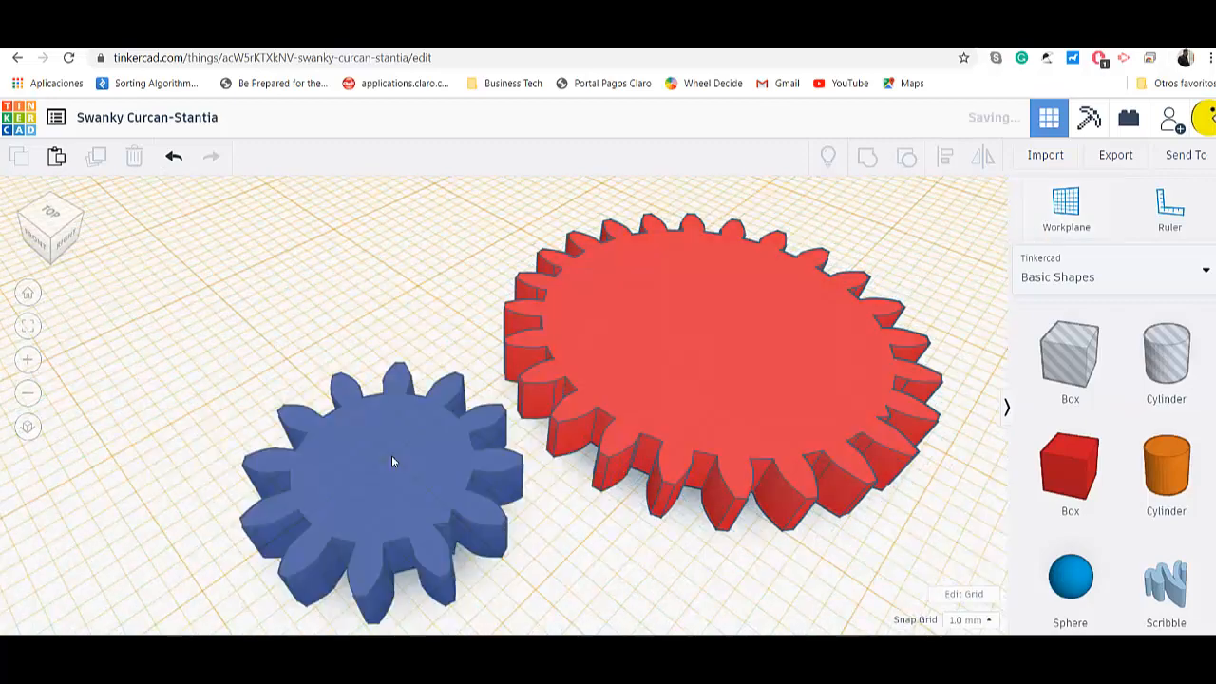
{"action": "scroll", "coordinate": [470, 439], "scroll_direction": "down", "scroll_amount": 2}
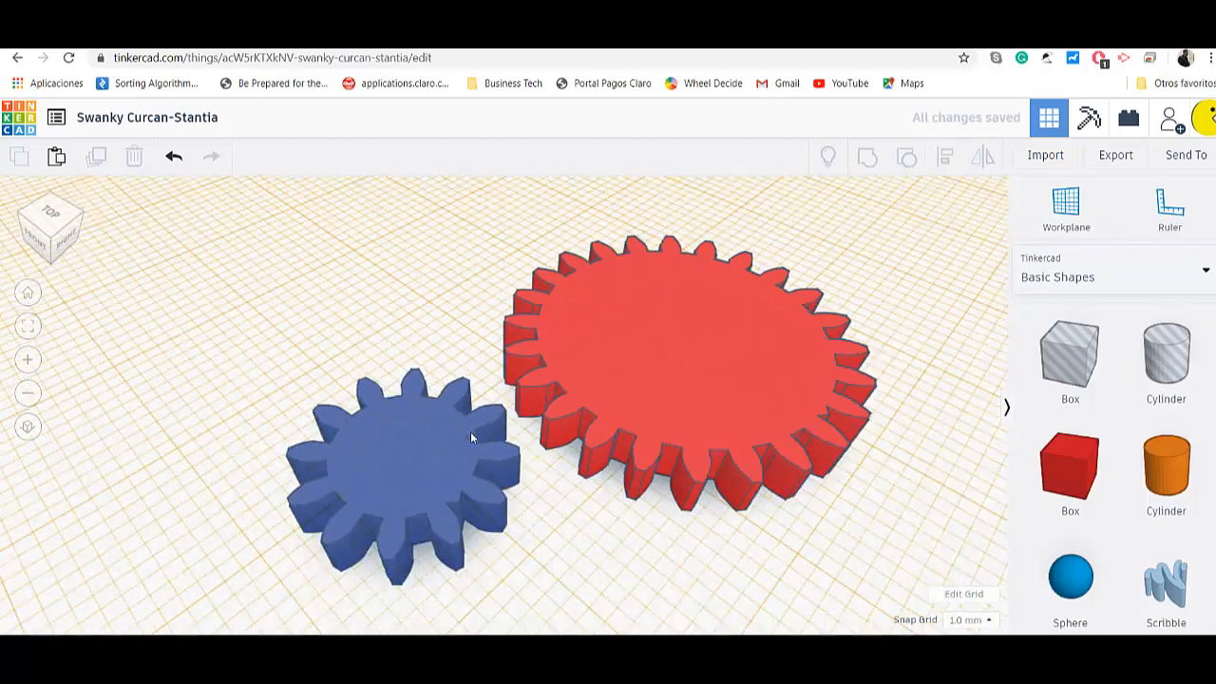
{"action": "scroll", "coordinate": [471, 431], "scroll_direction": "down", "scroll_amount": 3}
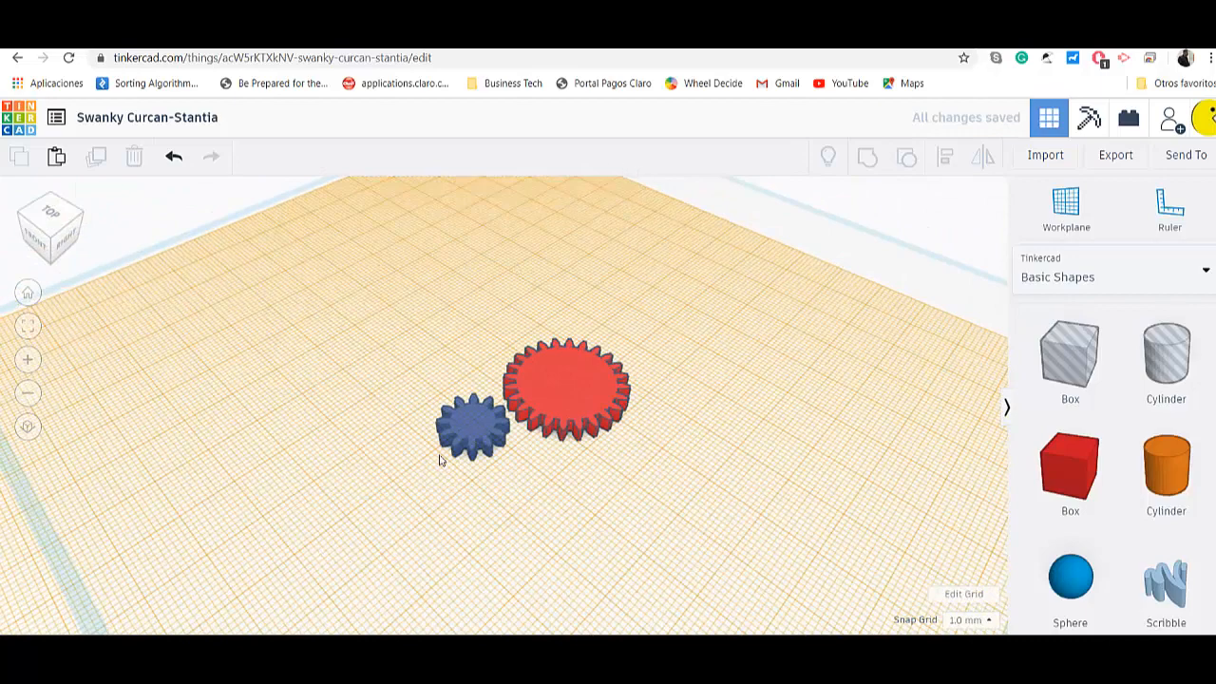
{"action": "scroll", "coordinate": [440, 458], "scroll_direction": "up", "scroll_amount": 5}
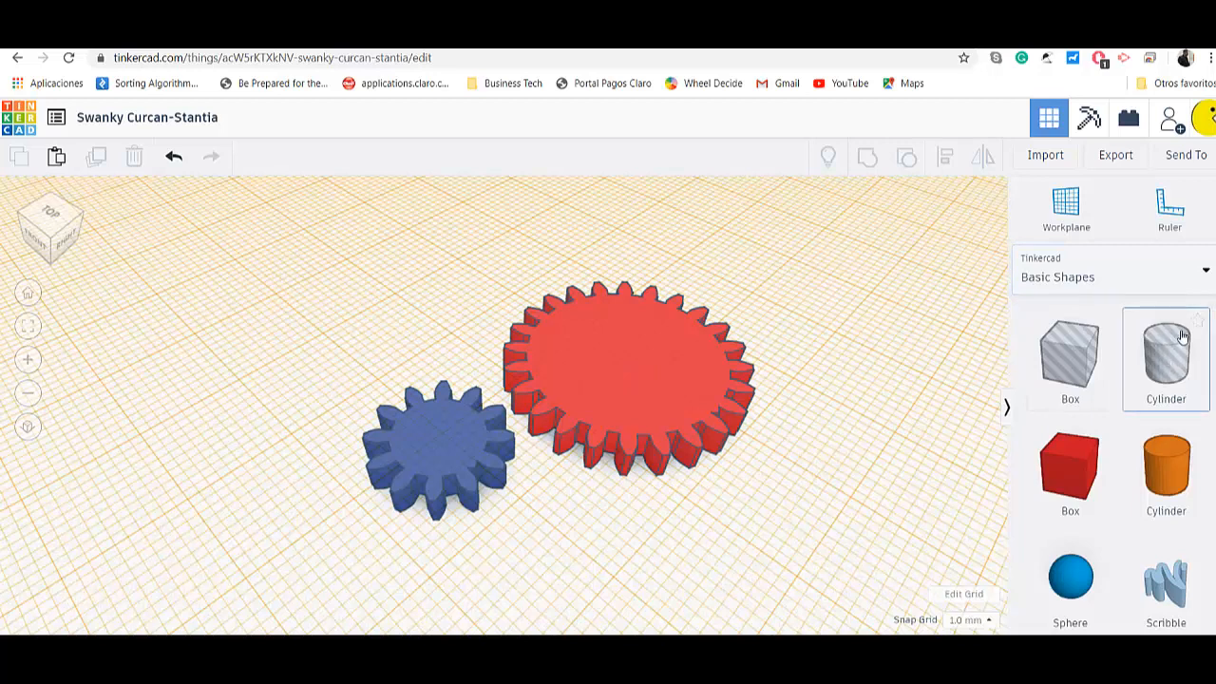
Place a cylinder hole over the blue gear and set its length and width to 5 mm each.
{"action": "left_click_drag", "start_coordinate": [1169, 375], "coordinate": [441, 421]}
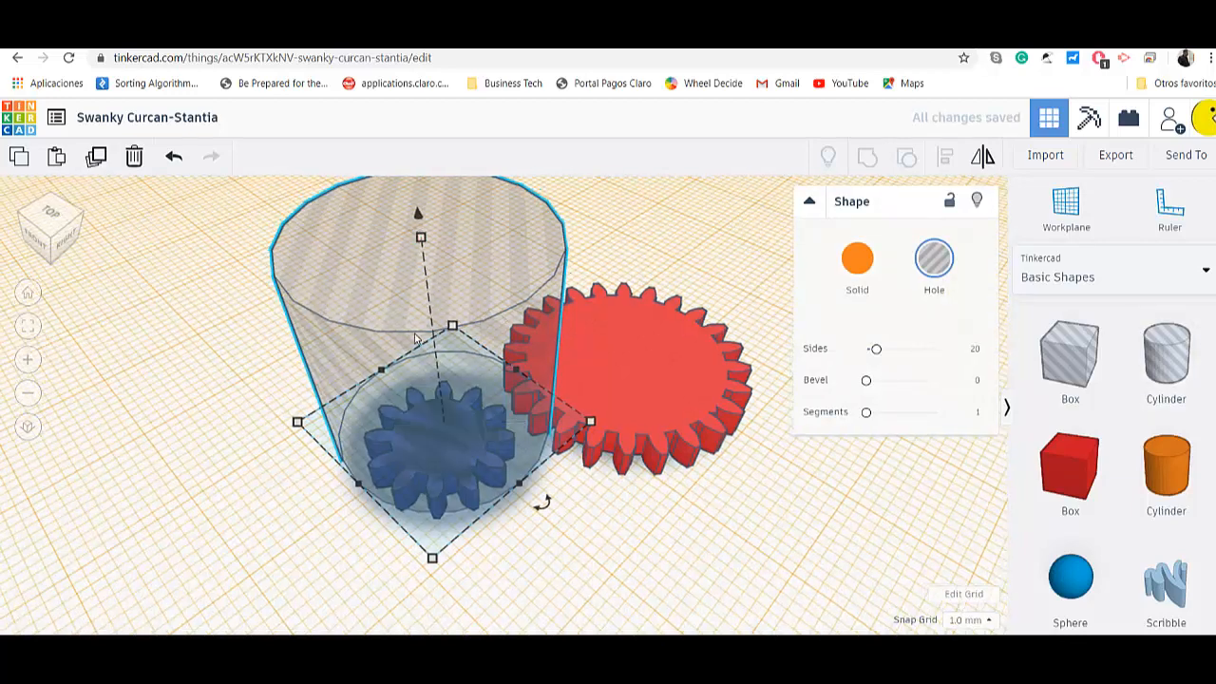
{"action": "scroll", "coordinate": [415, 337], "scroll_direction": "down", "scroll_amount": 2}
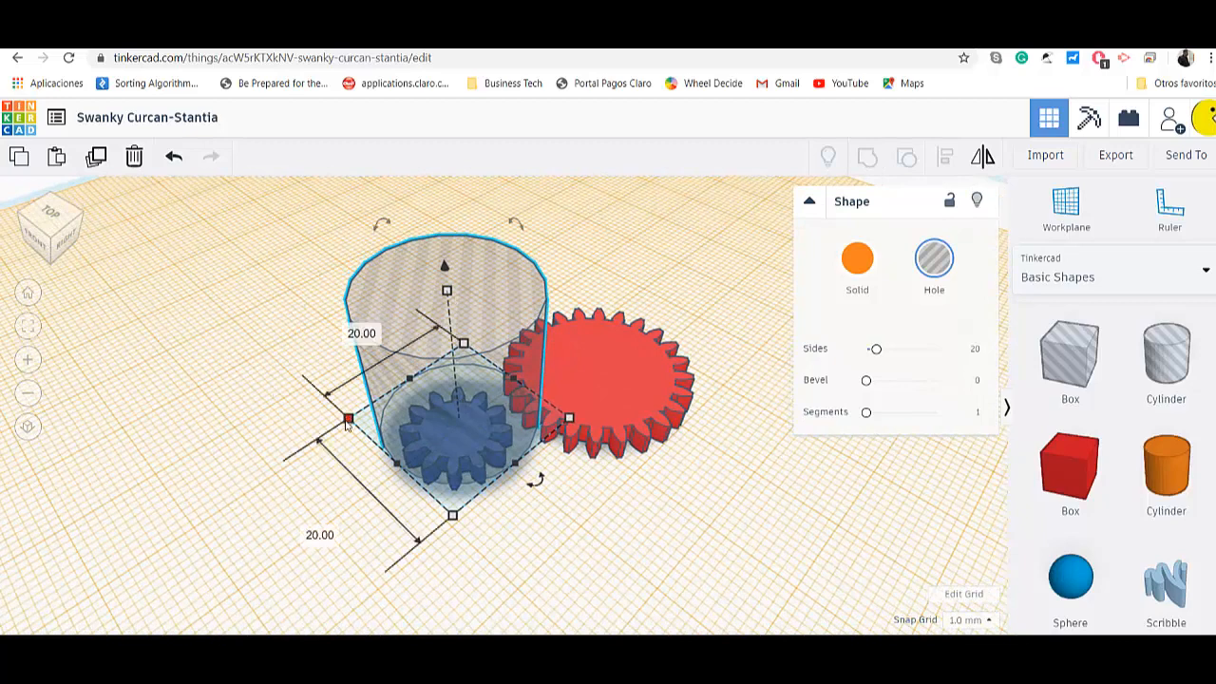
{"action": "left_click", "coordinate": [350, 329]}
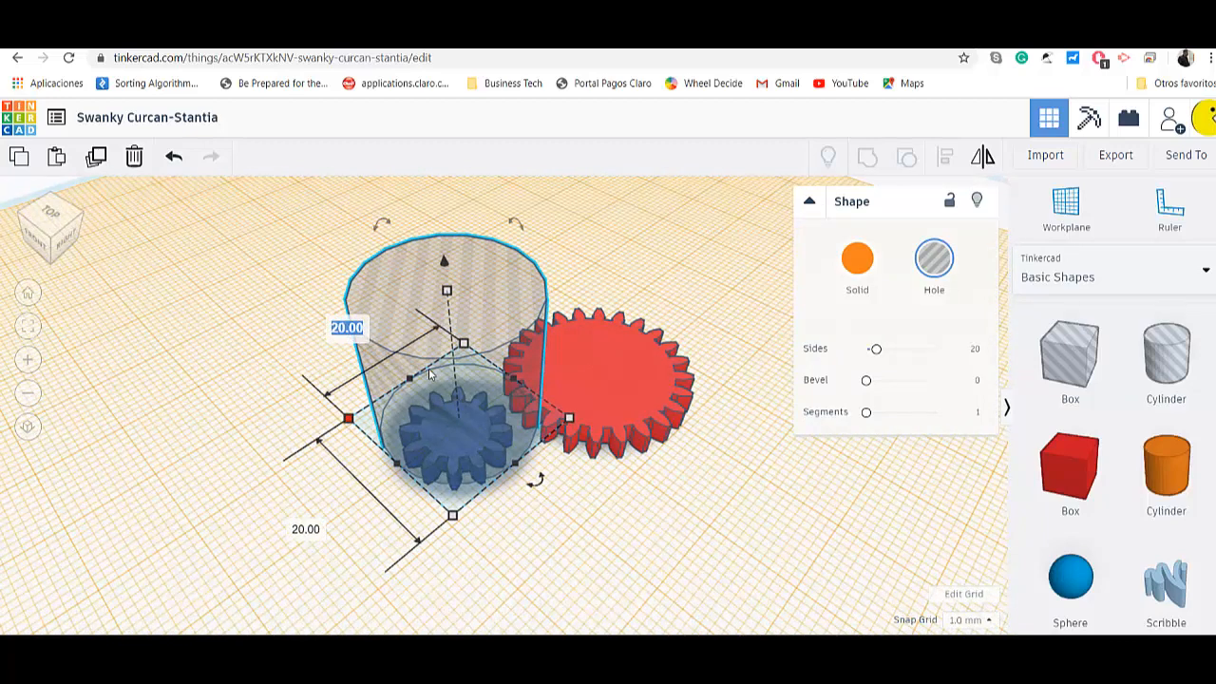
{"action": "type", "text": "5"}
{"action": "key", "text": "Return"}
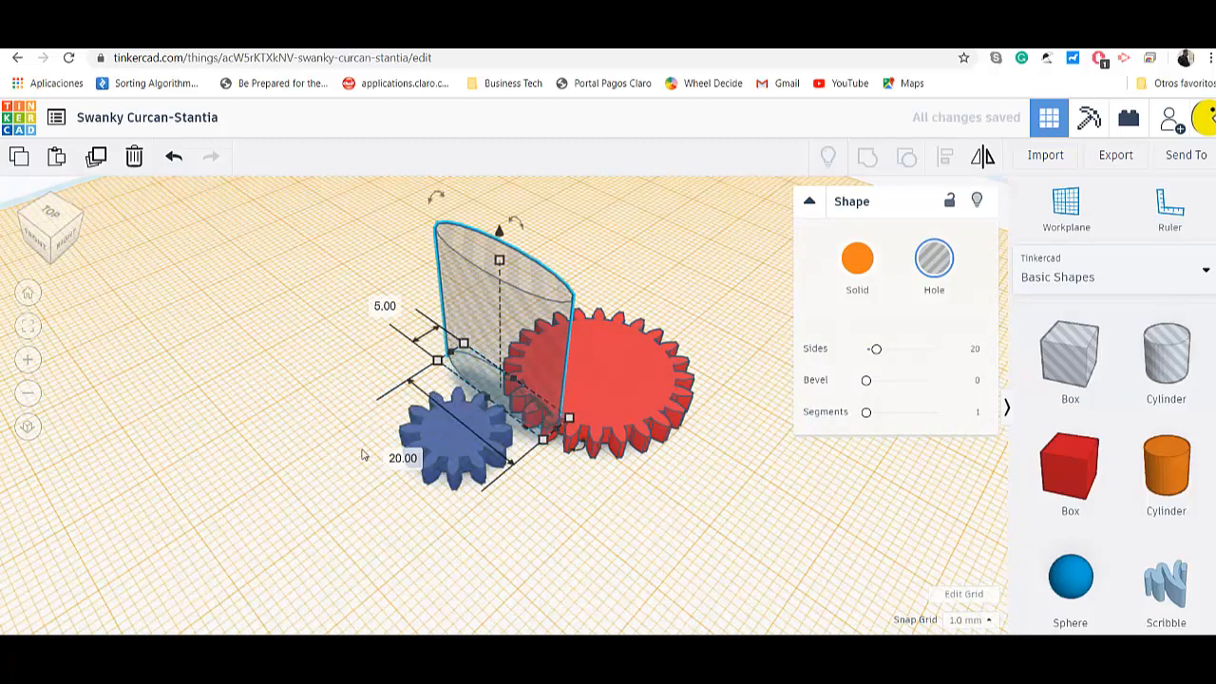
{"action": "left_click", "coordinate": [403, 458]}
{"action": "type", "text": "5"}
{"action": "key", "text": "Return"}
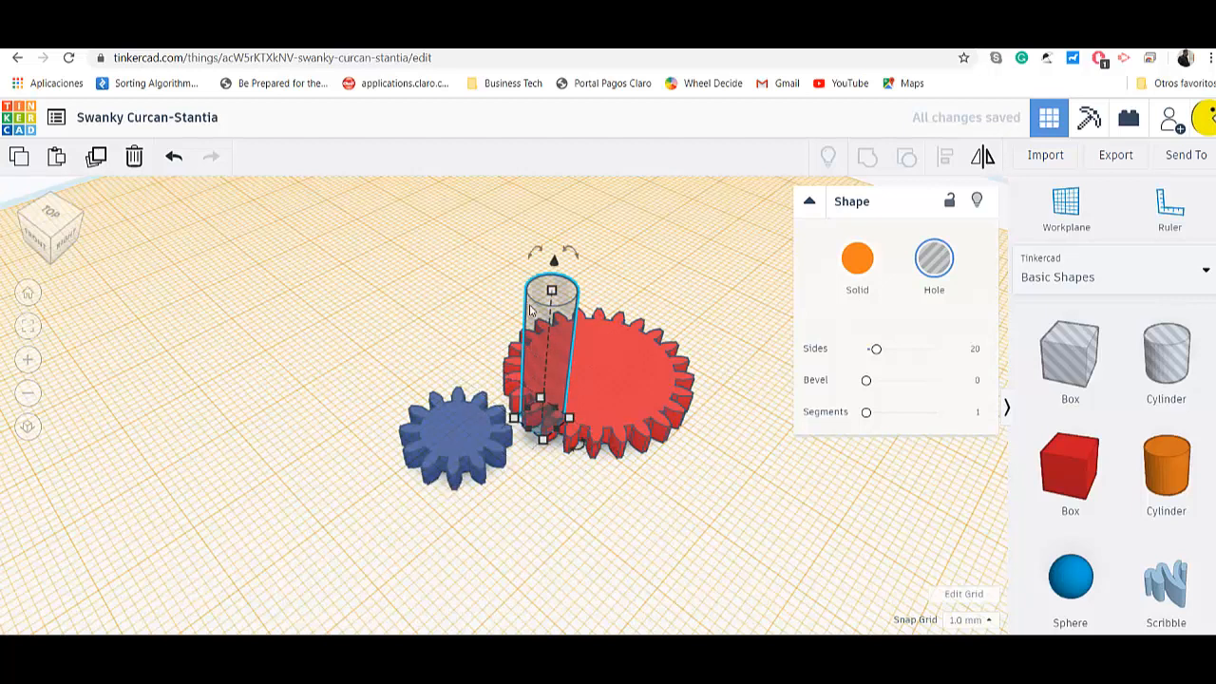
Move the cylinder hole clear of the gears and align it with the blue gear, centred in both horizontal directions.
{"action": "left_click_drag", "start_coordinate": [530, 309], "coordinate": [244, 389]}
{"action": "left_click", "coordinate": [501, 557]}
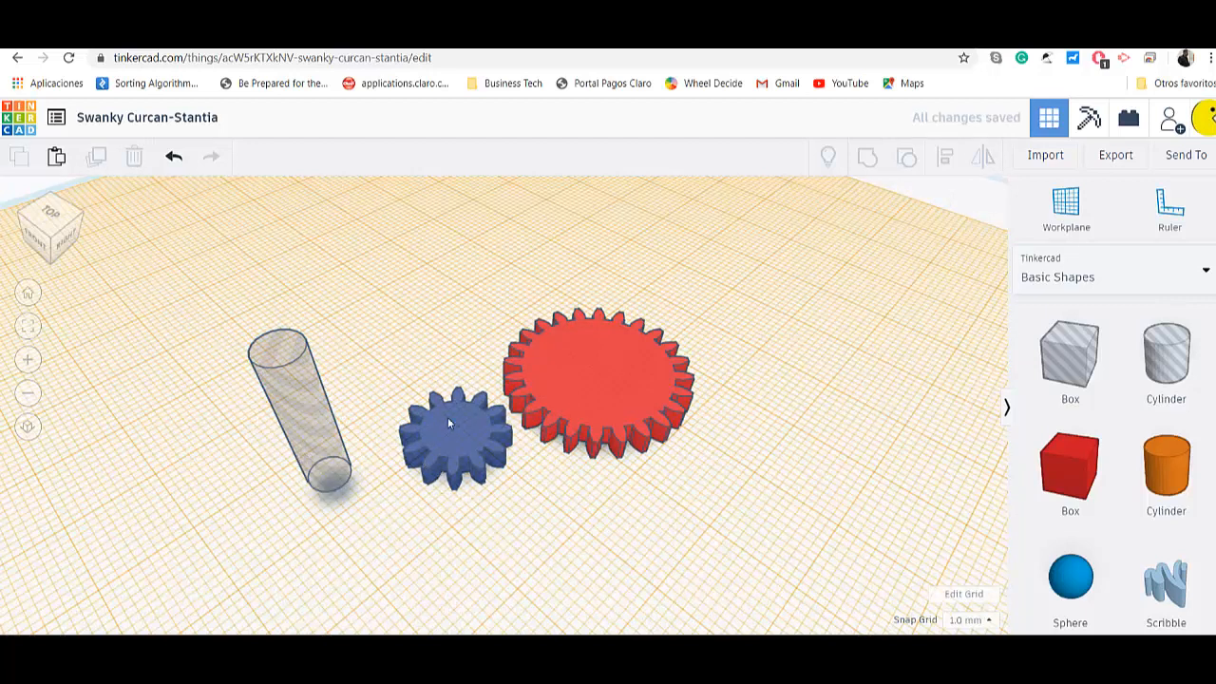
{"action": "left_click", "coordinate": [314, 418]}
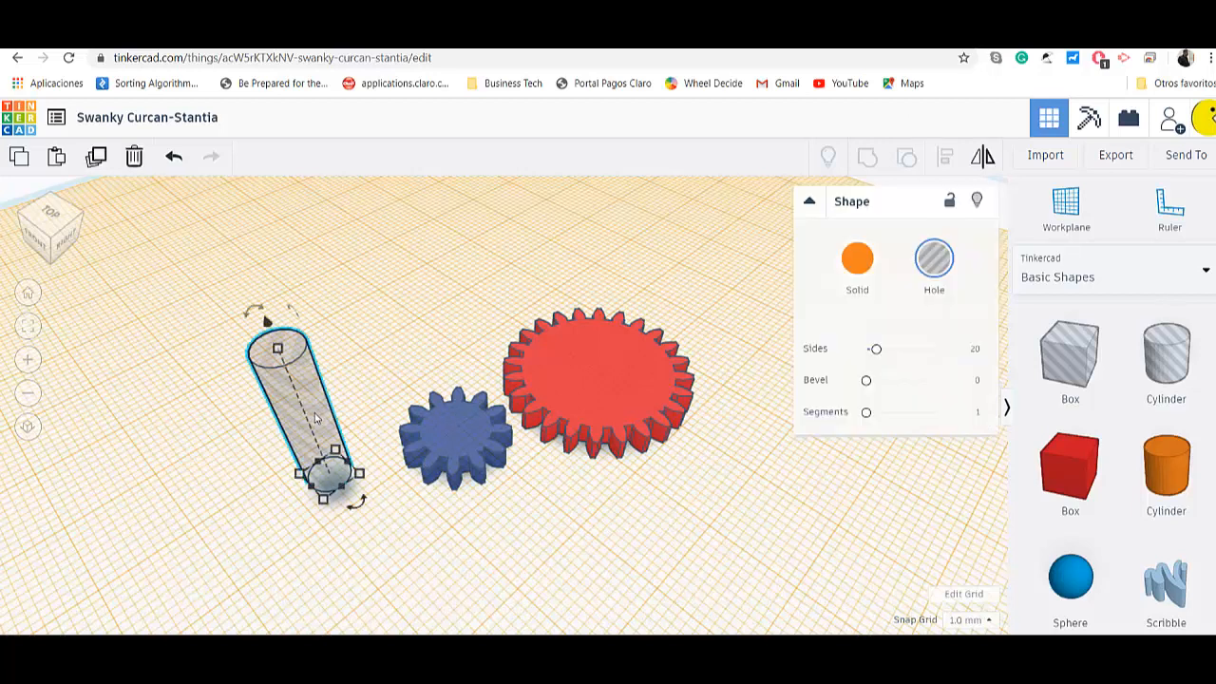
{"action": "left_click", "coordinate": [453, 435], "text": "shift"}
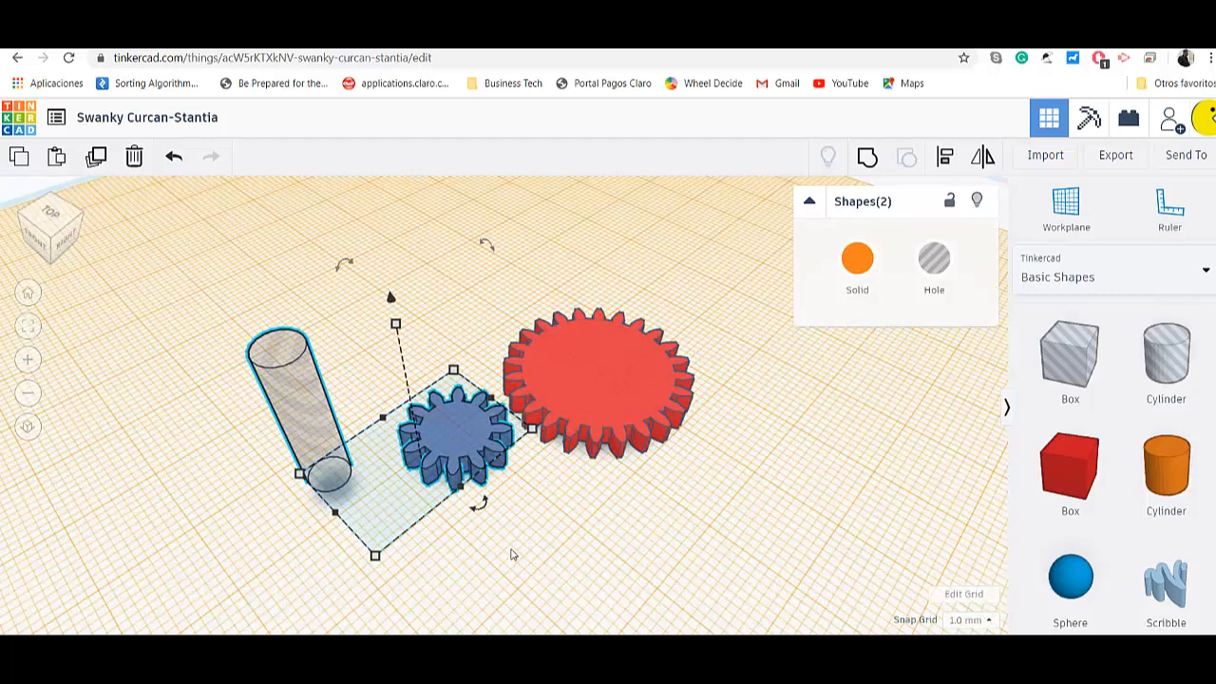
{"action": "left_click", "coordinate": [947, 158]}
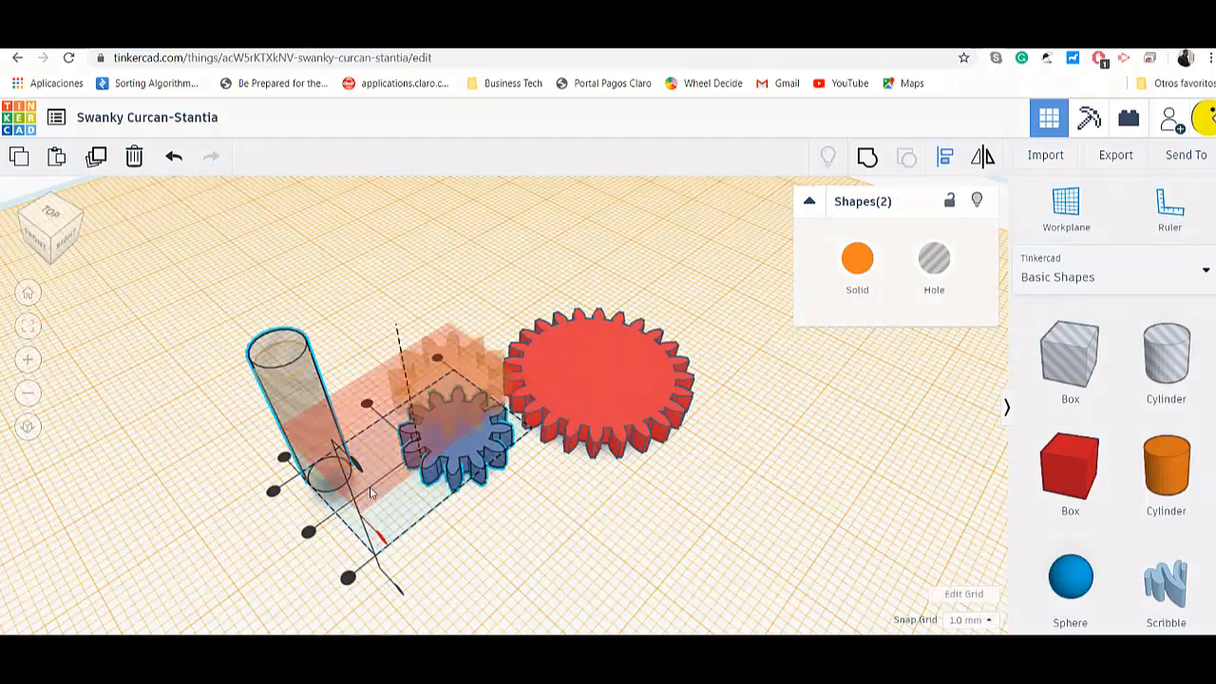
{"action": "right_click_drag", "start_coordinate": [459, 579], "coordinate": [463, 466]}
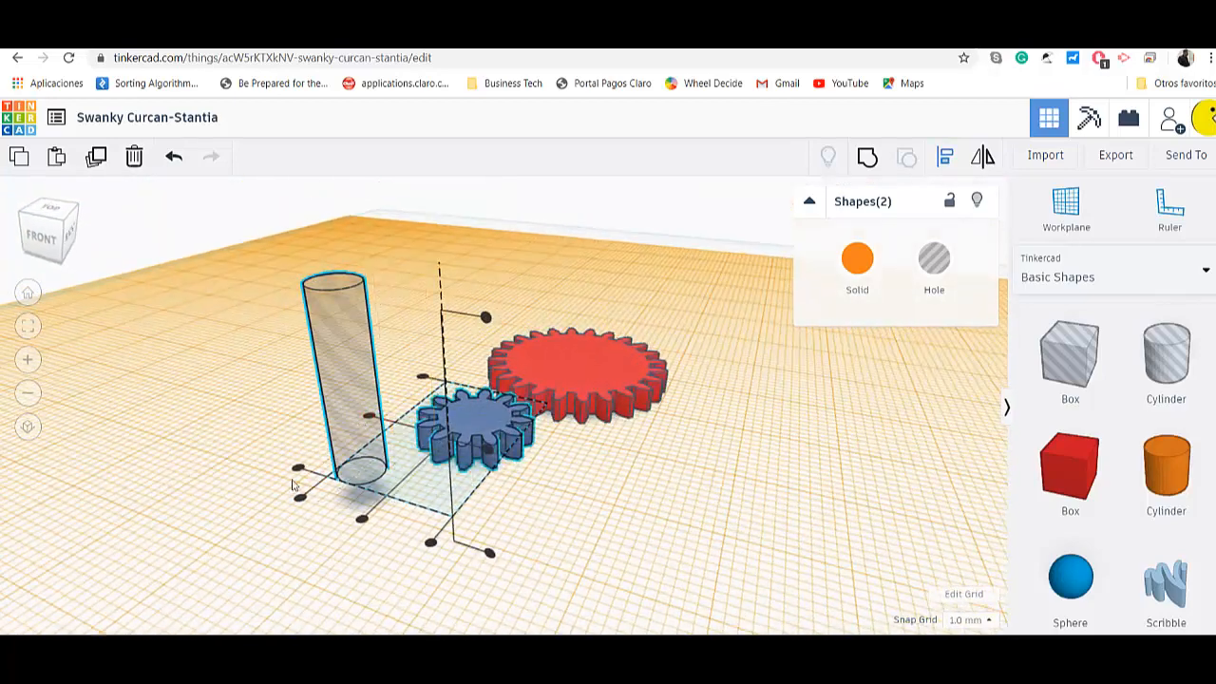
{"action": "left_click", "coordinate": [671, 487]}
{"action": "right_click_drag", "start_coordinate": [672, 486], "coordinate": [493, 492]}
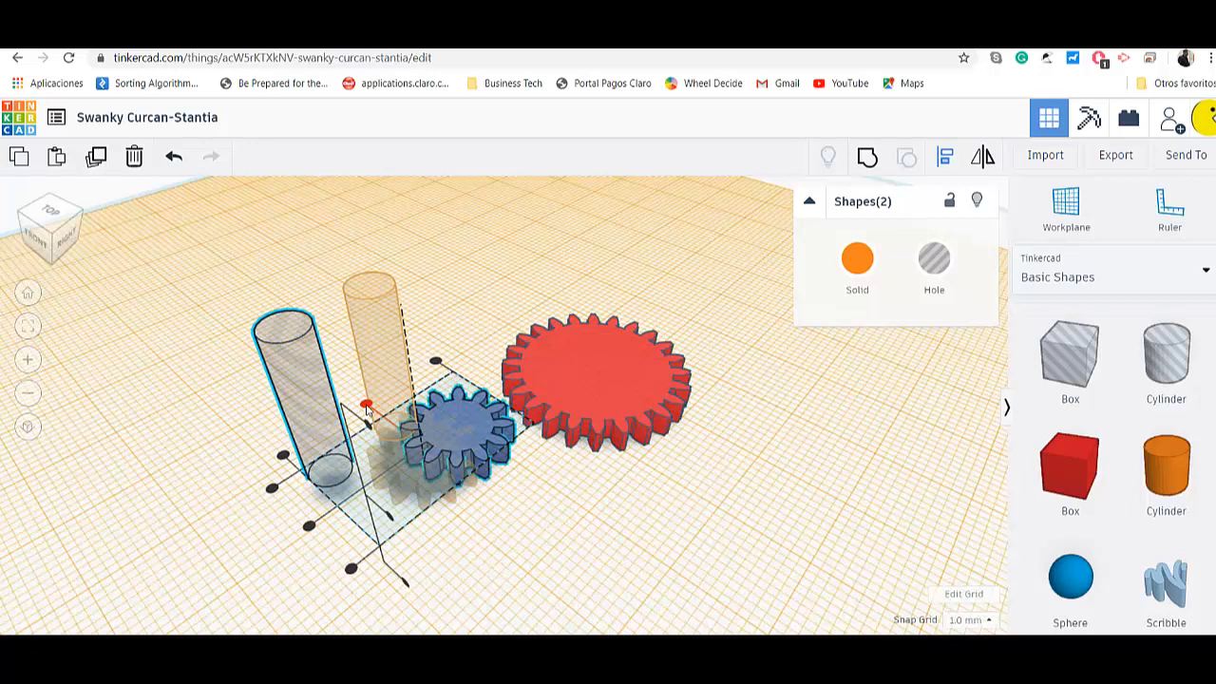
{"action": "left_click", "coordinate": [367, 409]}
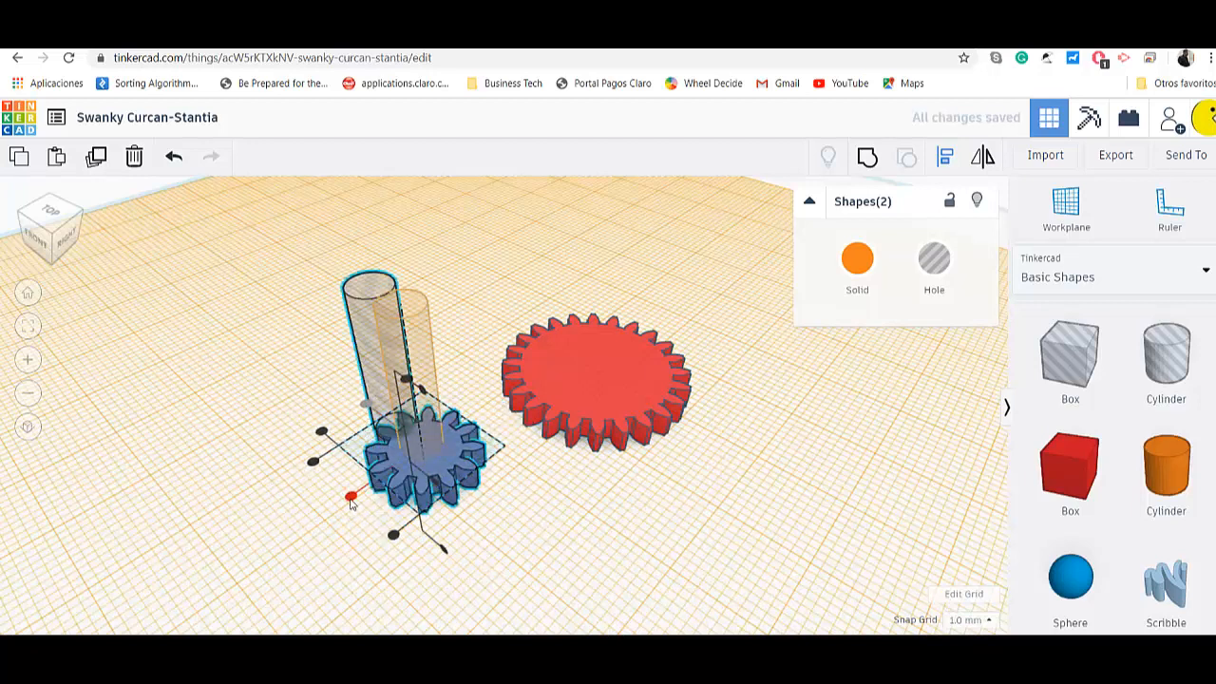
{"action": "left_click", "coordinate": [351, 497]}
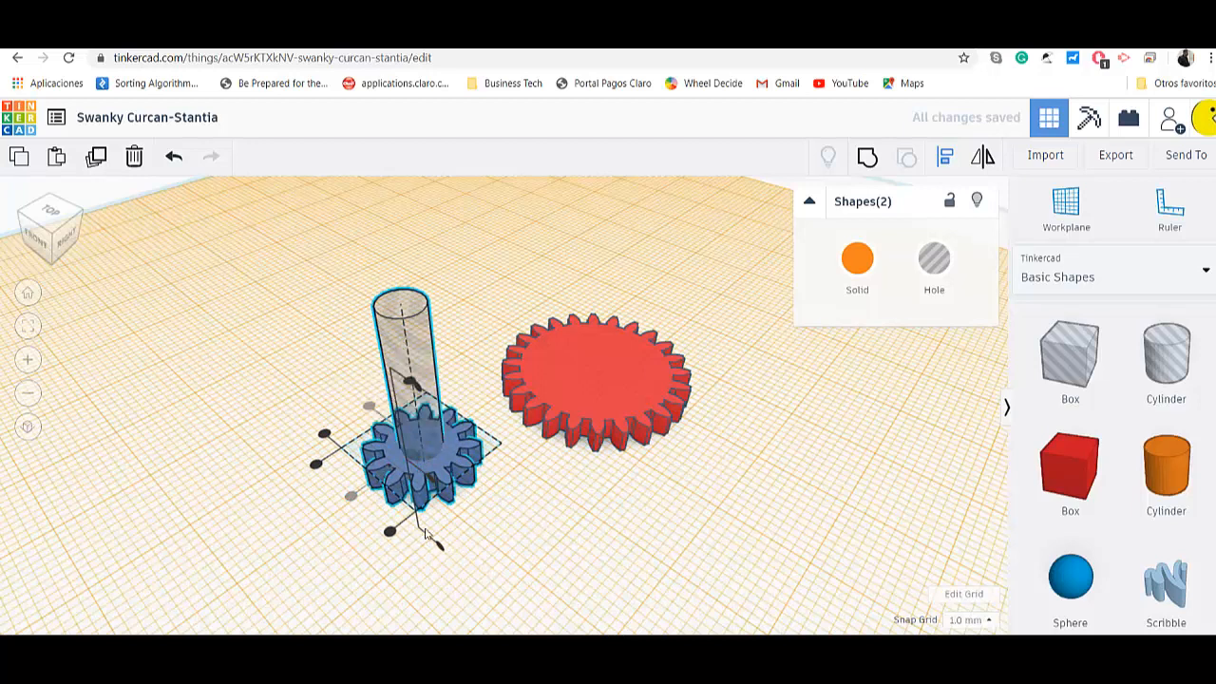
{"action": "left_click", "coordinate": [589, 523]}
Group the centred cylinder hole with the blue gear.
{"action": "scroll", "coordinate": [424, 479], "scroll_direction": "up", "scroll_amount": 3}
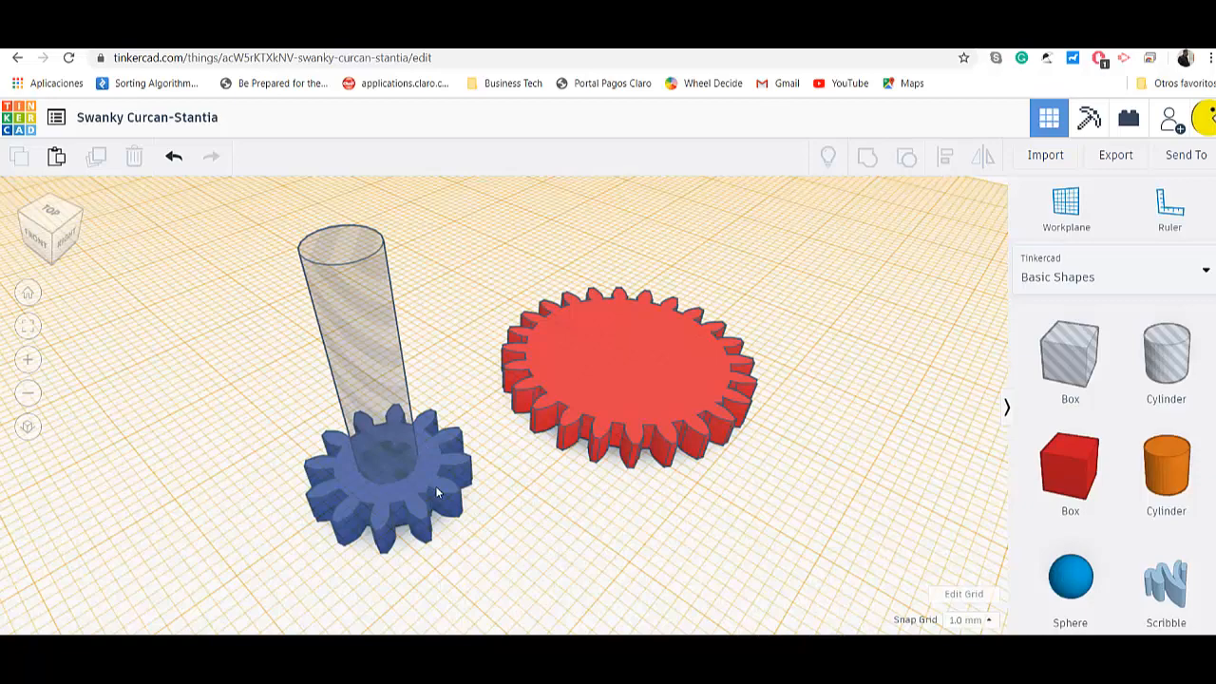
{"action": "scroll", "coordinate": [435, 486], "scroll_direction": "down", "scroll_amount": 5}
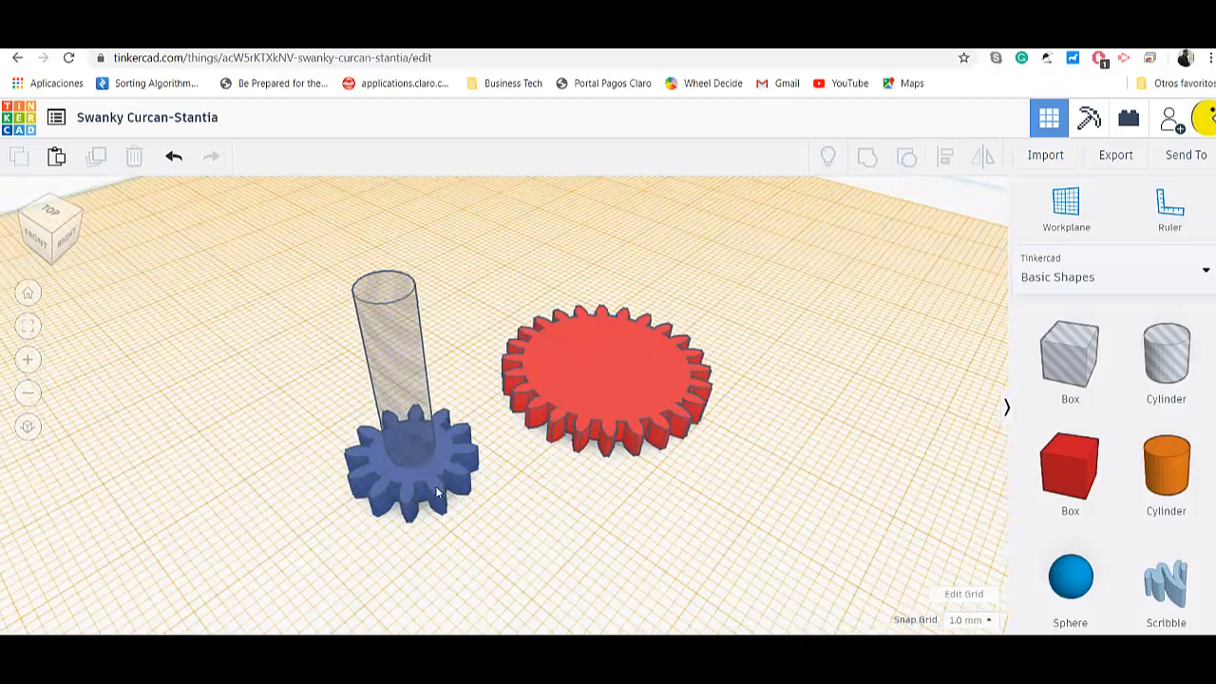
{"action": "scroll", "coordinate": [516, 457], "scroll_direction": "up", "scroll_amount": 3}
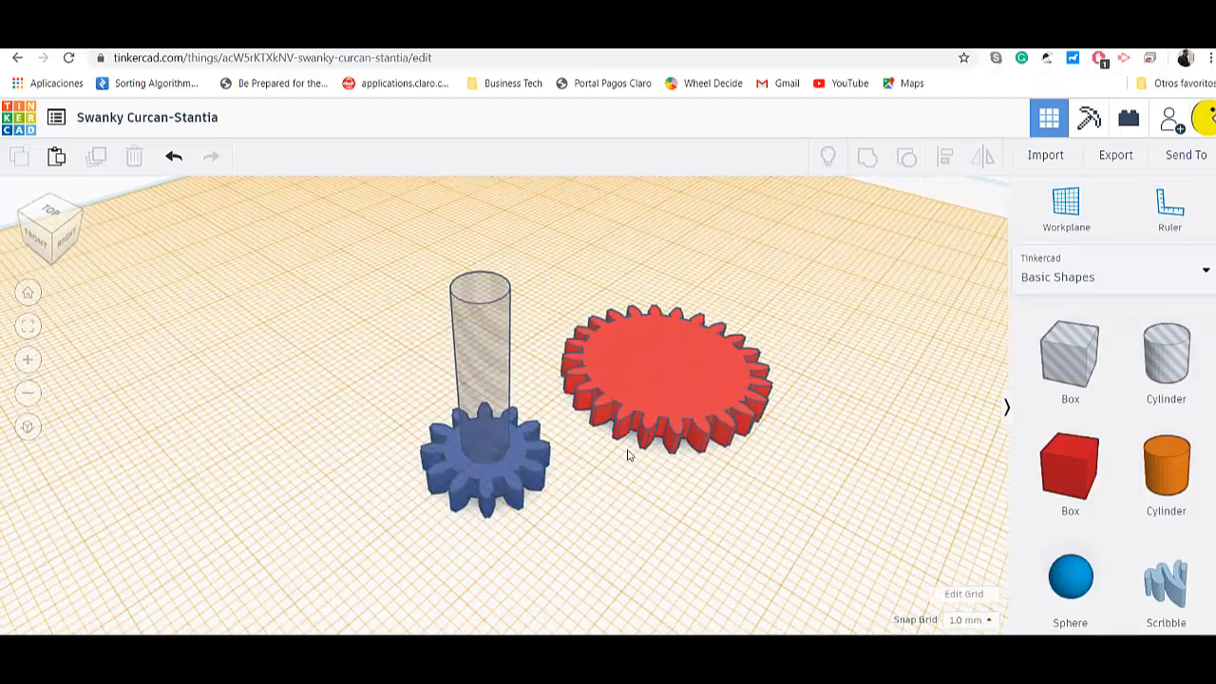
{"action": "scroll", "coordinate": [557, 450], "scroll_direction": "up", "scroll_amount": 1}
{"action": "scroll", "coordinate": [557, 450], "scroll_direction": "up", "scroll_amount": 2}
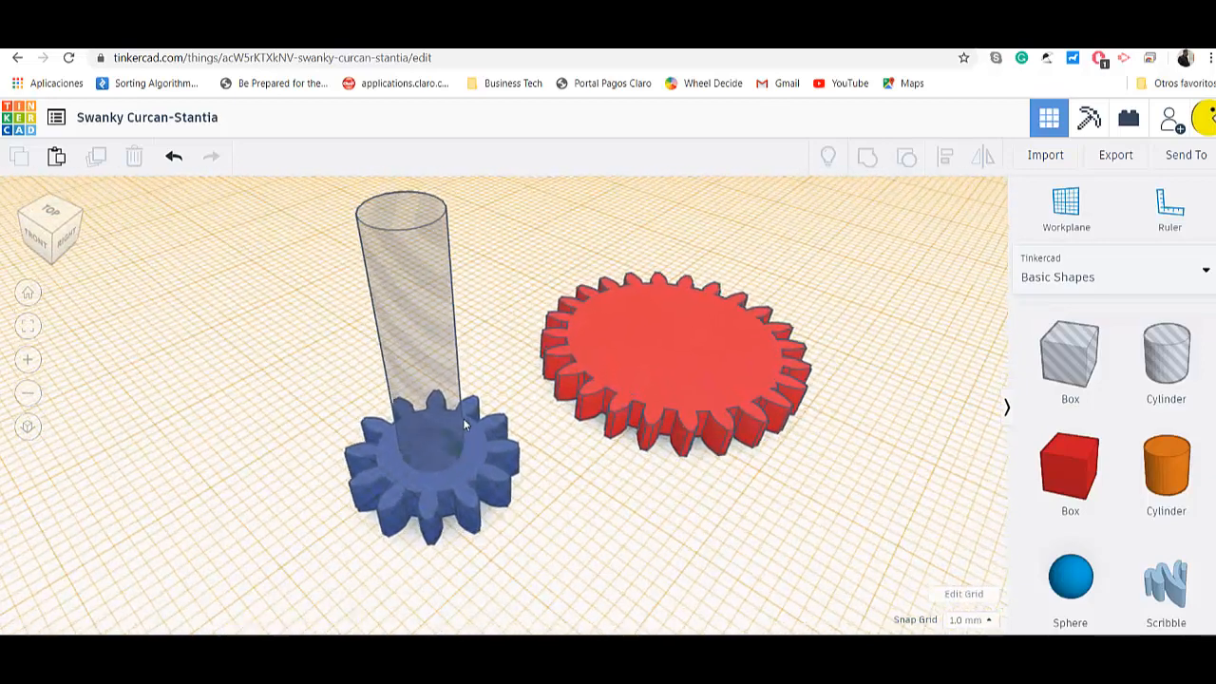
{"action": "scroll", "coordinate": [611, 490], "scroll_direction": "up", "scroll_amount": 1}
{"action": "scroll", "coordinate": [611, 491], "scroll_direction": "down", "scroll_amount": 1}
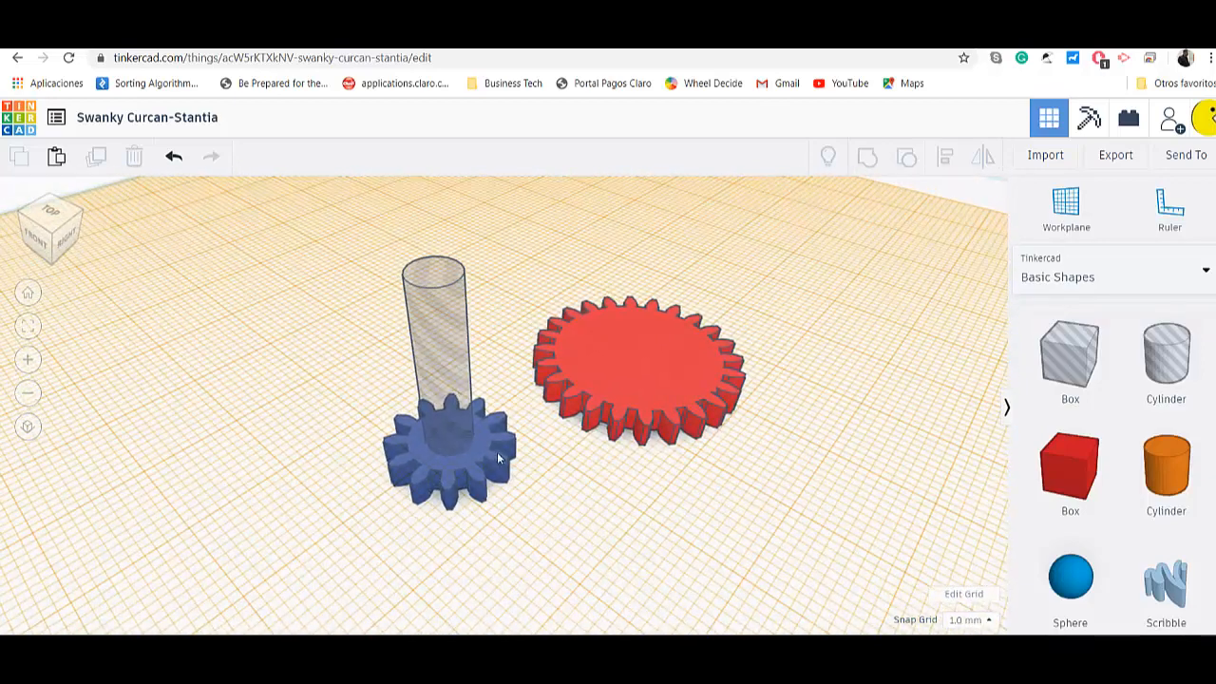
{"action": "left_click", "coordinate": [449, 298]}
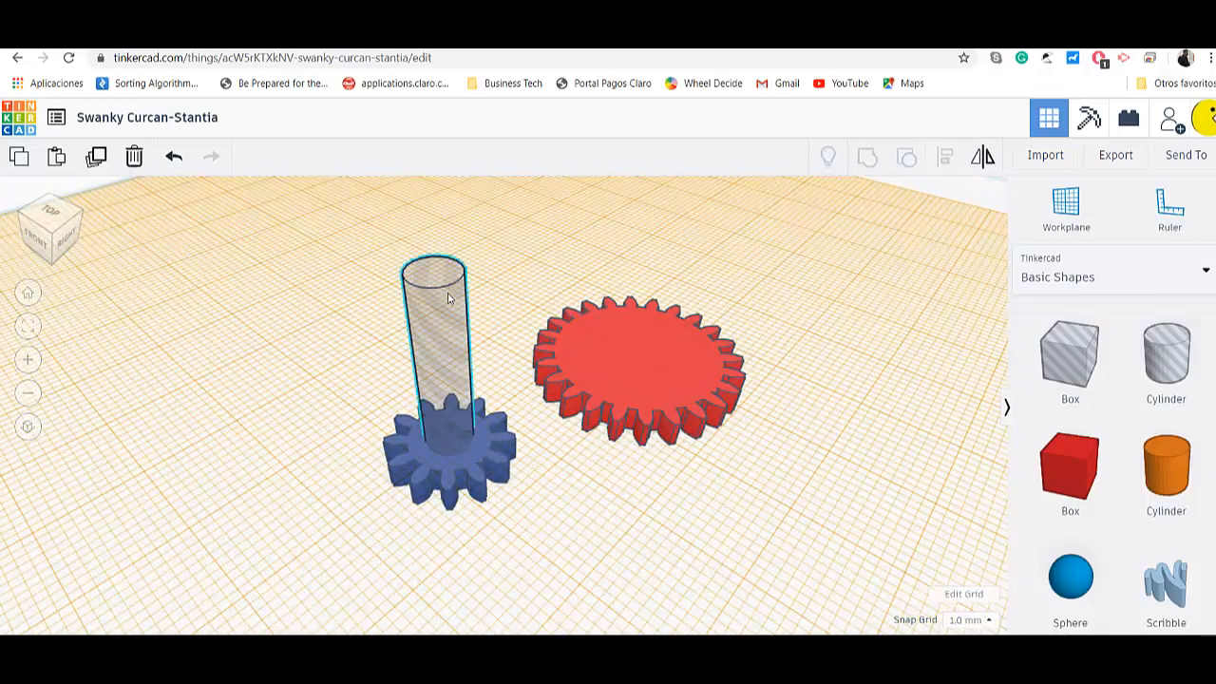
{"action": "left_click", "coordinate": [446, 493], "text": "shift"}
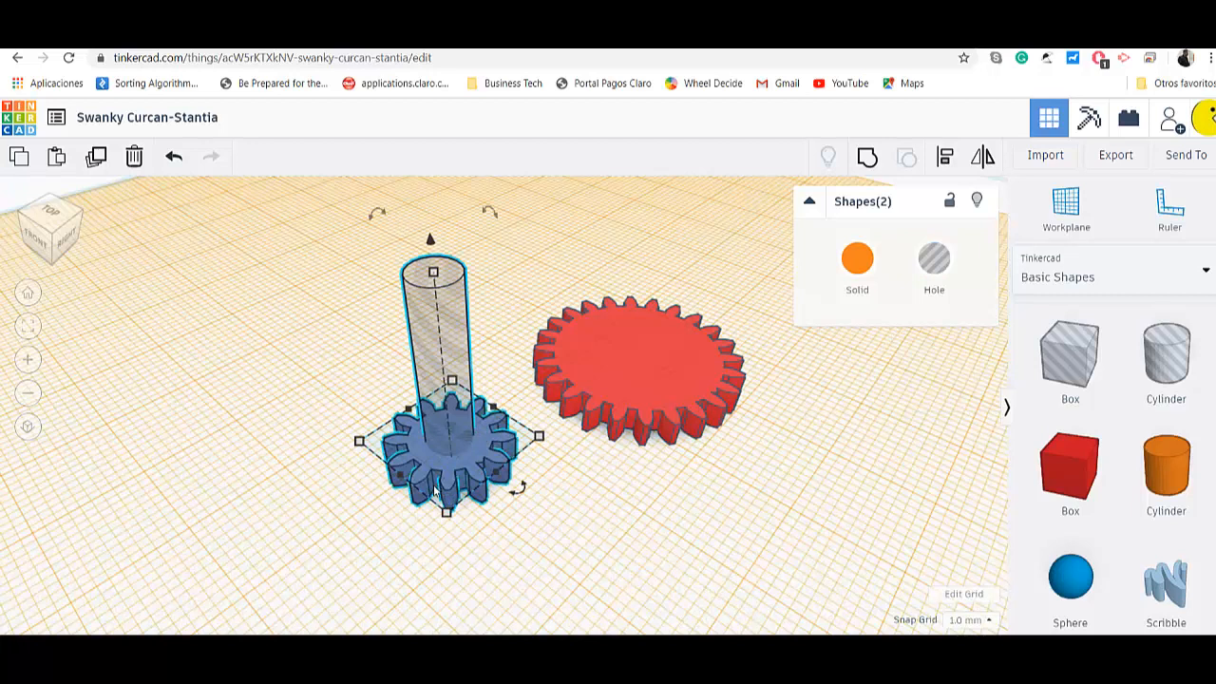
{"action": "left_click", "coordinate": [868, 158]}
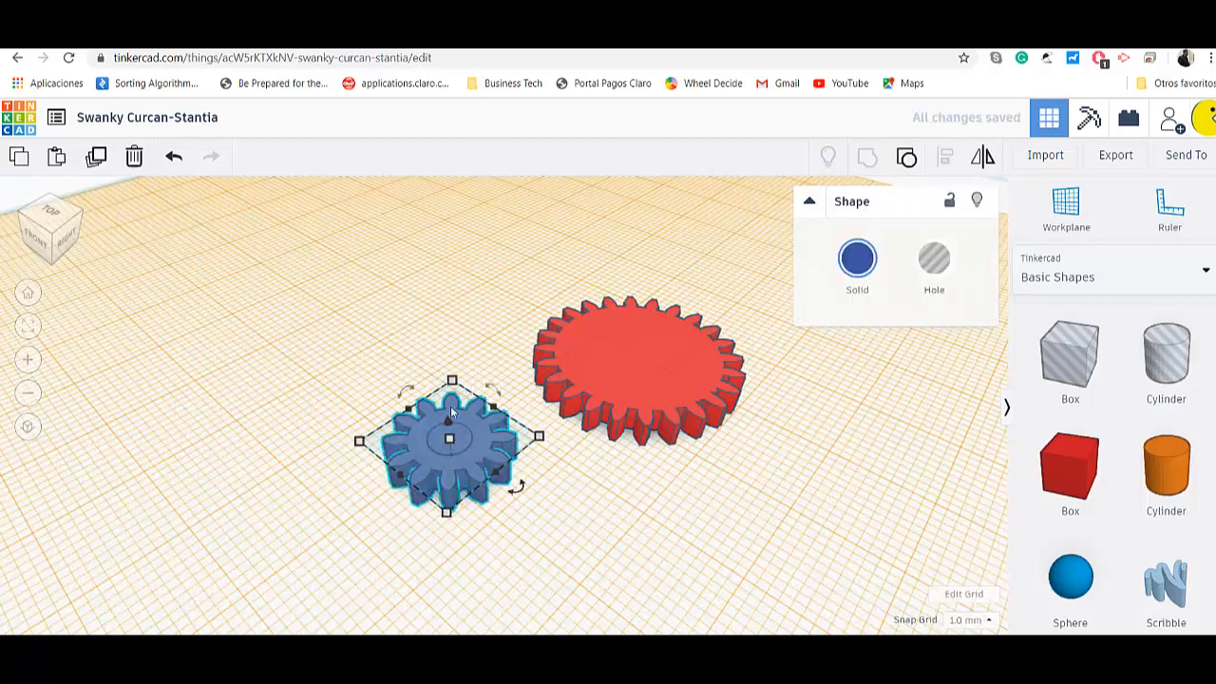
Undo the last grouping and lower the cylinder hole until it passes through the blue gear.
{"action": "left_click", "coordinate": [637, 539]}
{"action": "right_click_drag", "start_coordinate": [543, 529], "coordinate": [407, 464]}
{"action": "key", "text": "ctrl+z"}
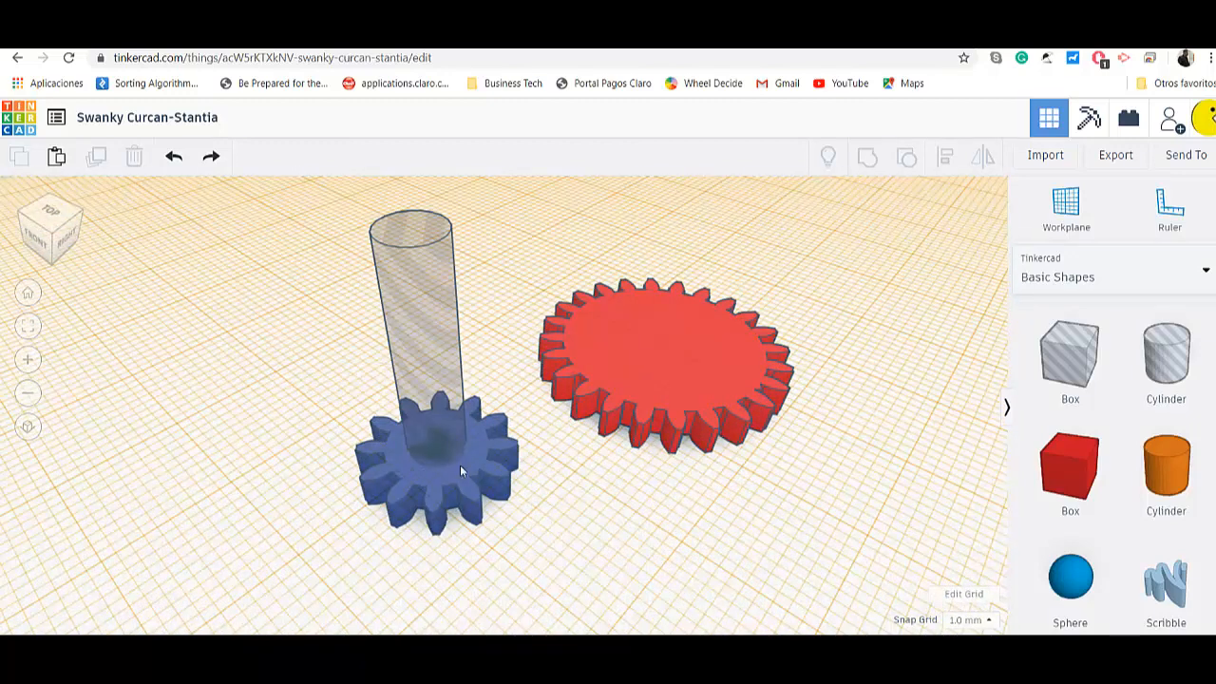
{"action": "left_click", "coordinate": [427, 295]}
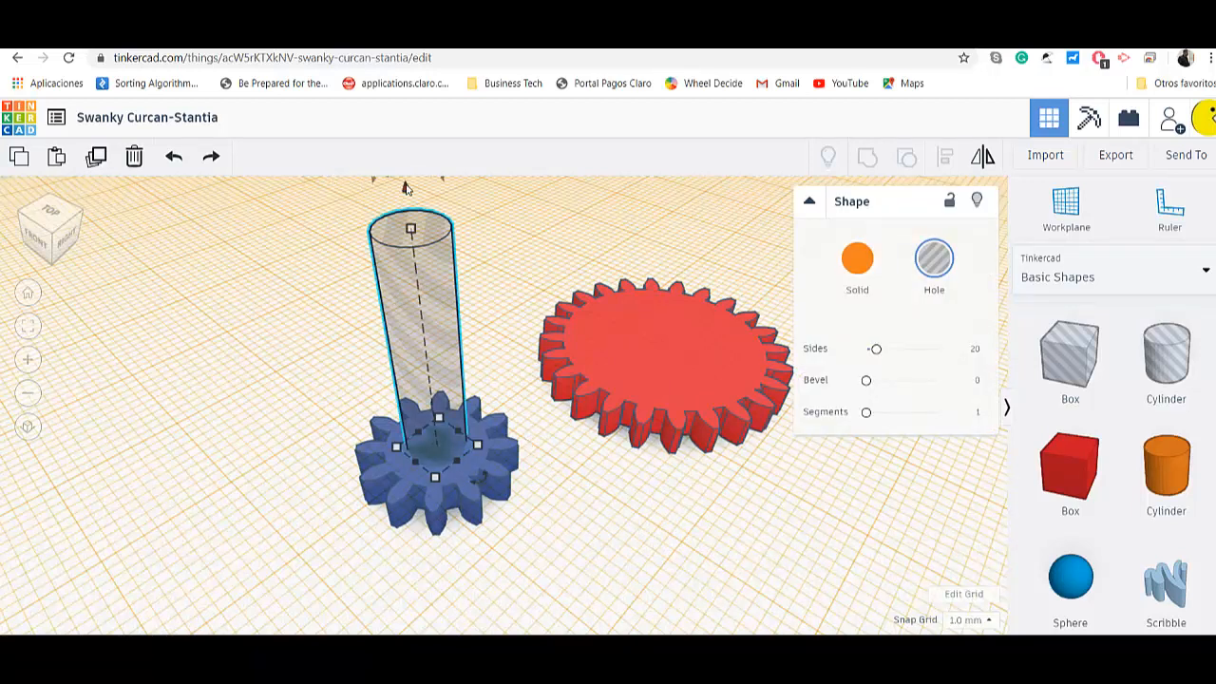
{"action": "left_click_drag", "start_coordinate": [404, 187], "coordinate": [422, 315]}
{"action": "mouse_move", "coordinate": [613, 539]}
{"action": "right_mouse_down"}
{"action": "mouse_move", "coordinate": [671, 442]}
{"action": "mouse_move", "coordinate": [742, 488]}
{"action": "mouse_move", "coordinate": [779, 484]}
{"action": "mouse_move", "coordinate": [640, 501]}
{"action": "mouse_move", "coordinate": [451, 467]}
{"action": "mouse_move", "coordinate": [453, 443]}
{"action": "mouse_move", "coordinate": [584, 542]}
{"action": "mouse_move", "coordinate": [624, 556]}
{"action": "right_mouse_up"}
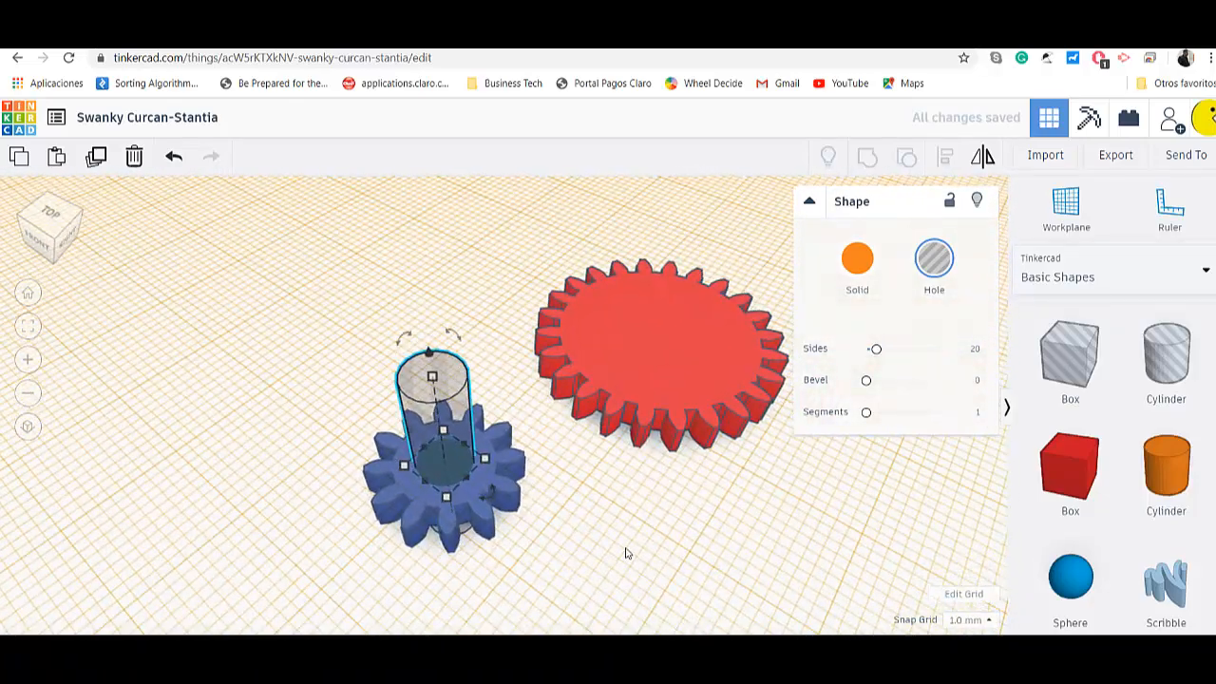
Group the lowered cylinder hole with the blue gear to cut its centre hole.
{"action": "left_click", "coordinate": [557, 502]}
{"action": "left_click", "coordinate": [434, 378]}
{"action": "left_click", "coordinate": [514, 462], "text": "shift"}
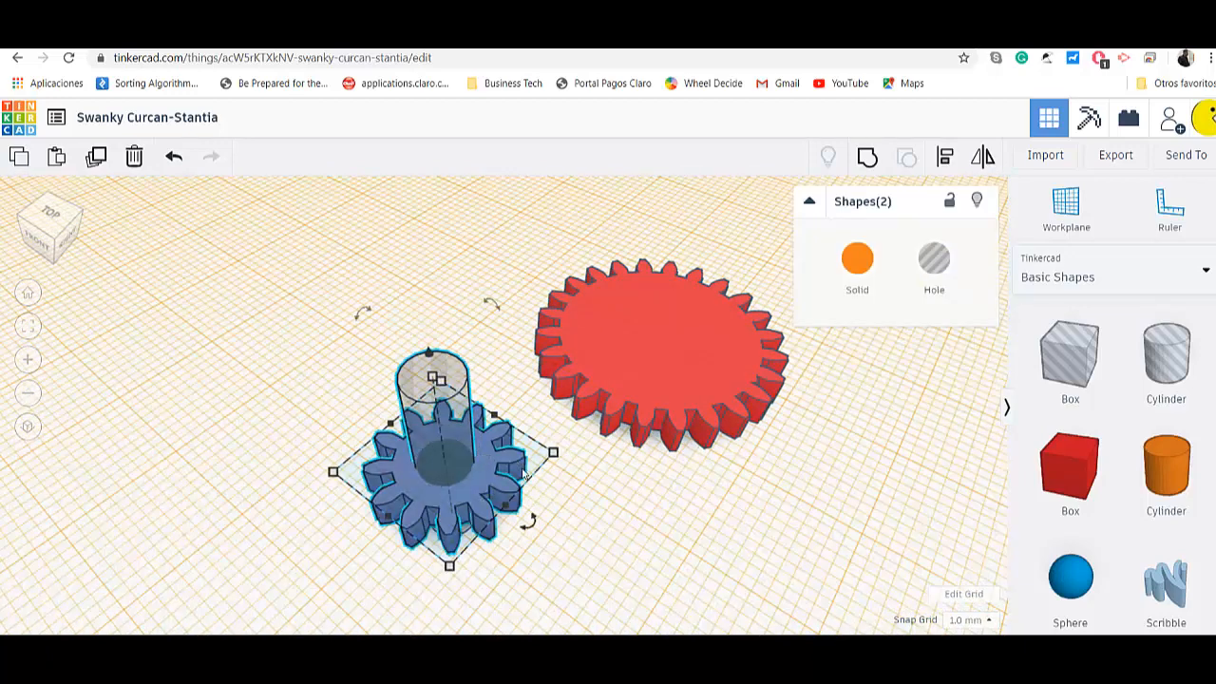
{"action": "left_click", "coordinate": [868, 157]}
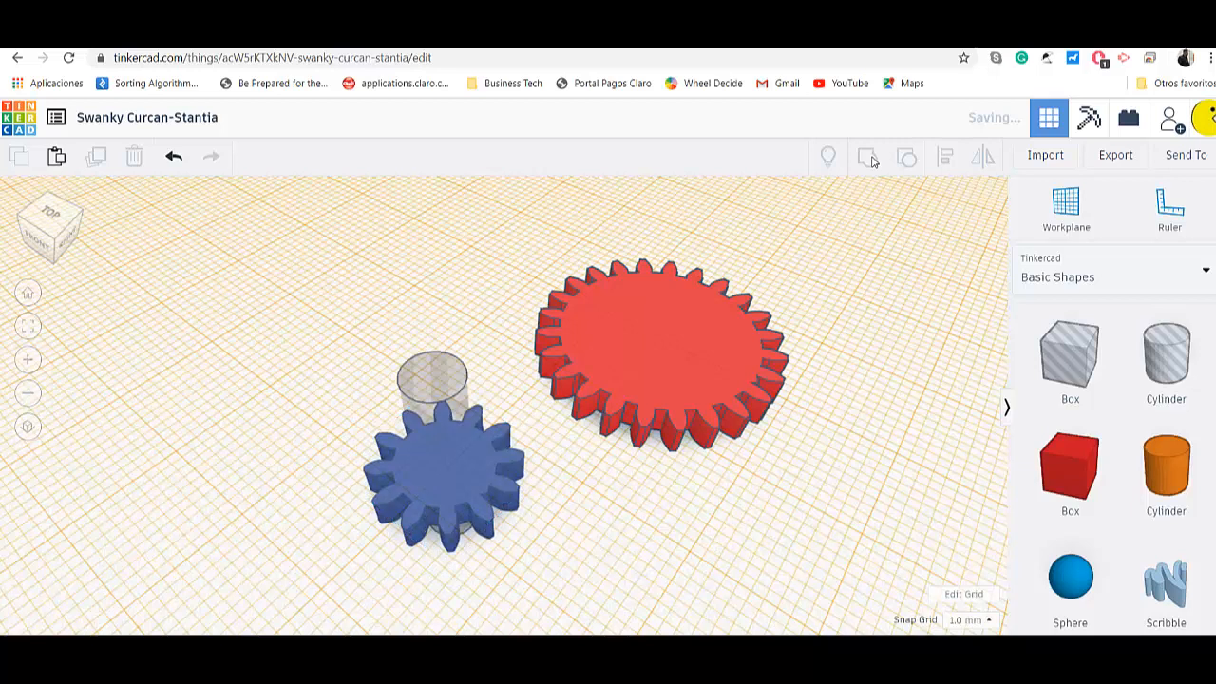
{"action": "left_click", "coordinate": [642, 544]}
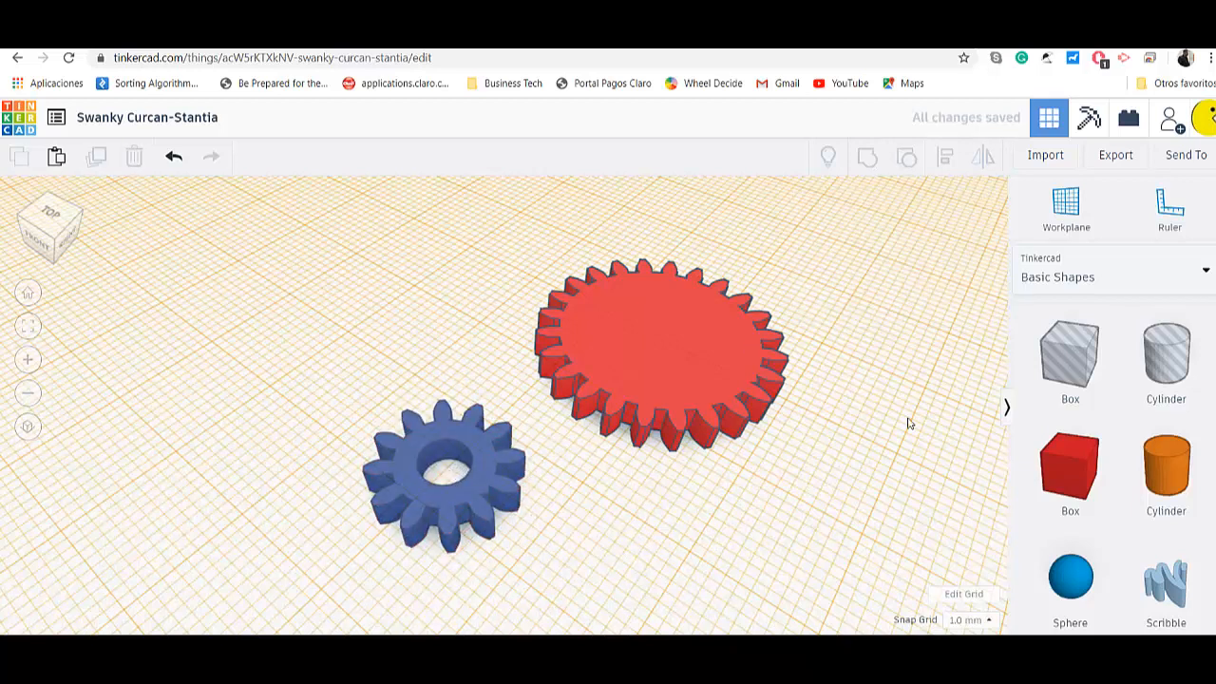
Place a cylinder hole on top of the red gear.
{"action": "scroll", "coordinate": [654, 427], "scroll_direction": "down", "scroll_amount": 3}
{"action": "right_click_drag", "start_coordinate": [657, 427], "coordinate": [646, 393]}
{"action": "scroll", "coordinate": [645, 393], "scroll_direction": "up", "scroll_amount": 2}
{"action": "middle_click_drag", "start_coordinate": [645, 392], "coordinate": [536, 398]}
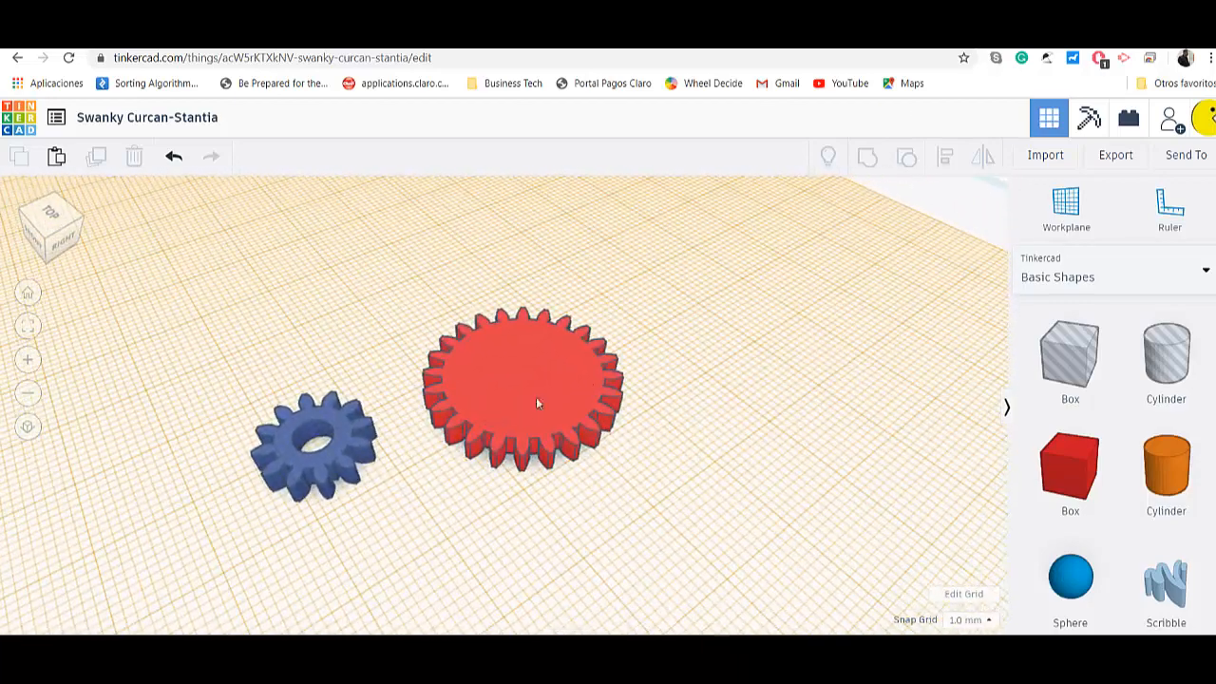
{"action": "scroll", "coordinate": [587, 377], "scroll_direction": "up", "scroll_amount": 1}
{"action": "scroll", "coordinate": [505, 404], "scroll_direction": "up", "scroll_amount": 2}
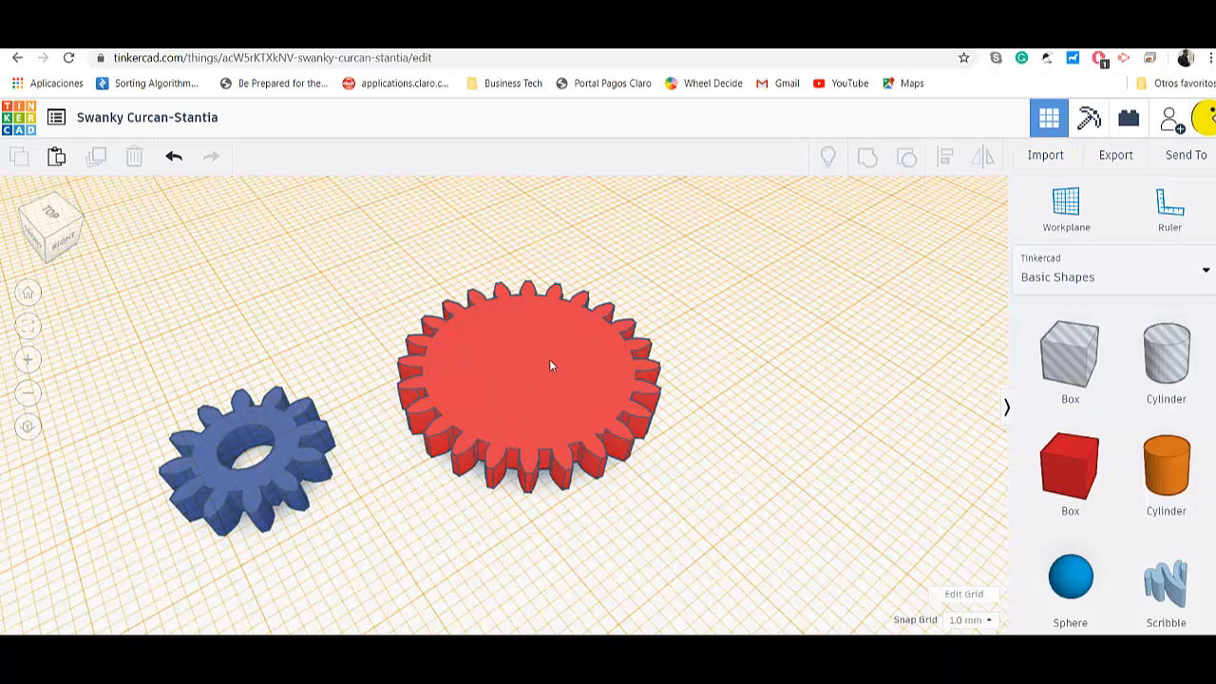
{"action": "left_click", "coordinate": [503, 396]}
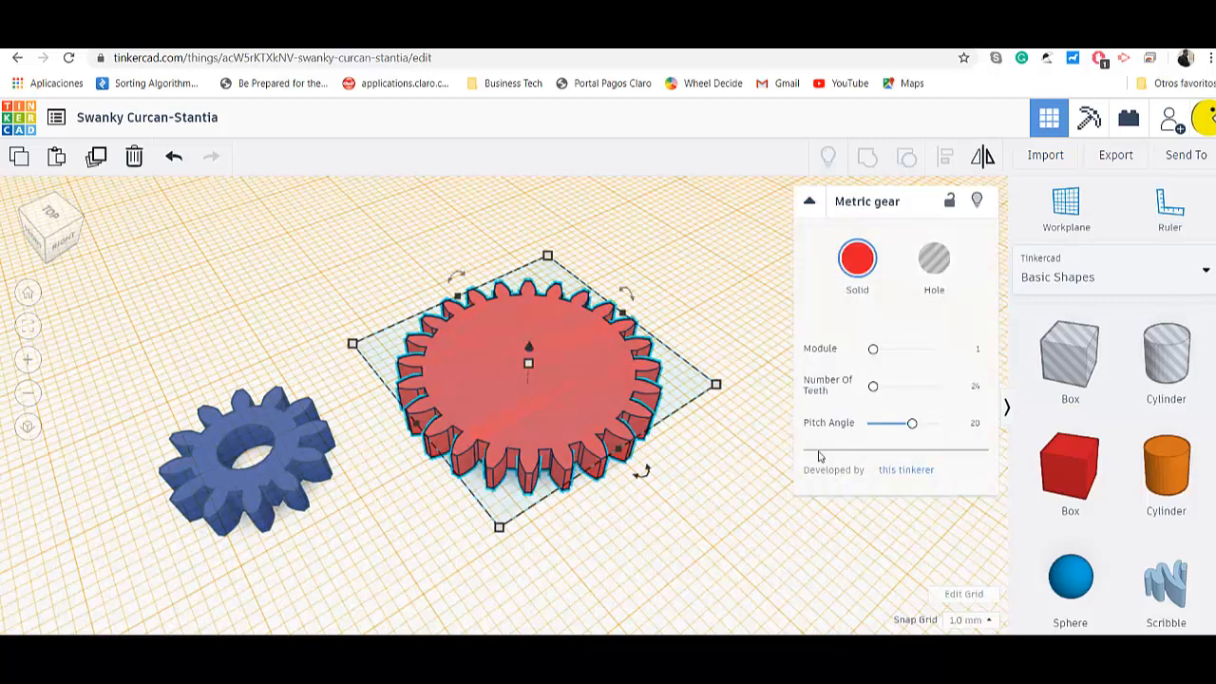
{"action": "left_click", "coordinate": [693, 561]}
{"action": "left_click_drag", "start_coordinate": [1167, 356], "coordinate": [548, 360]}
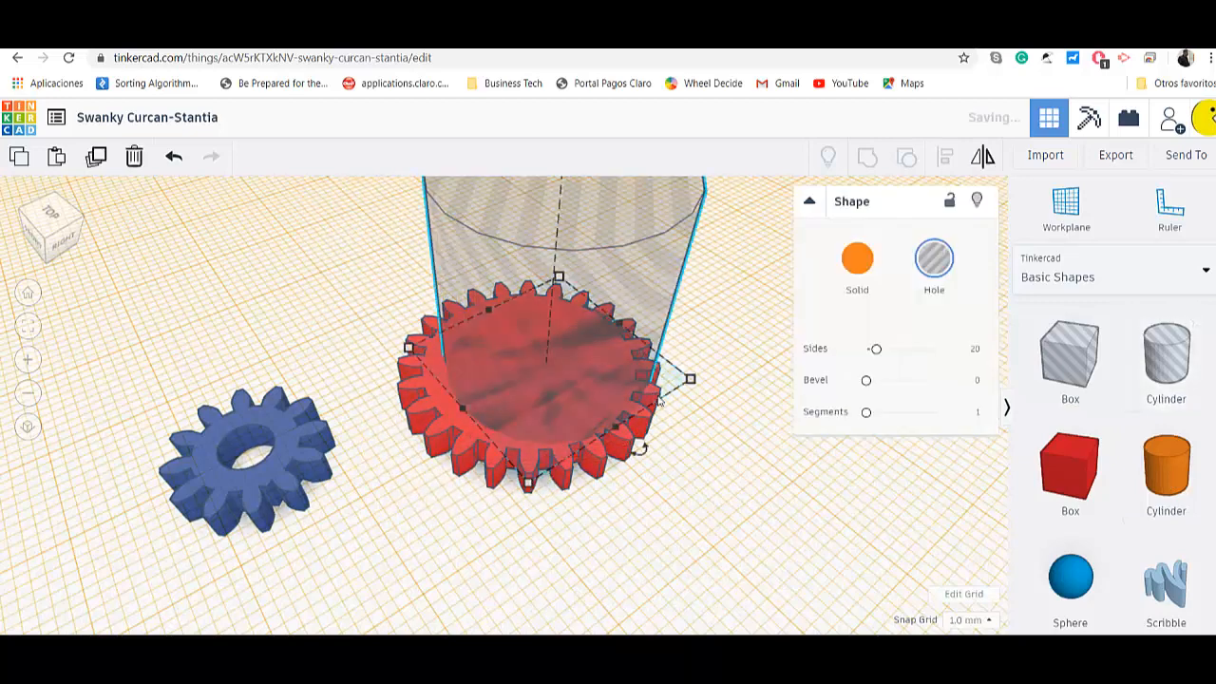
Set the length and width of the cylinder hole on the red gear to 5 mm each.
{"action": "right_click_drag", "start_coordinate": [694, 494], "coordinate": [484, 263]}
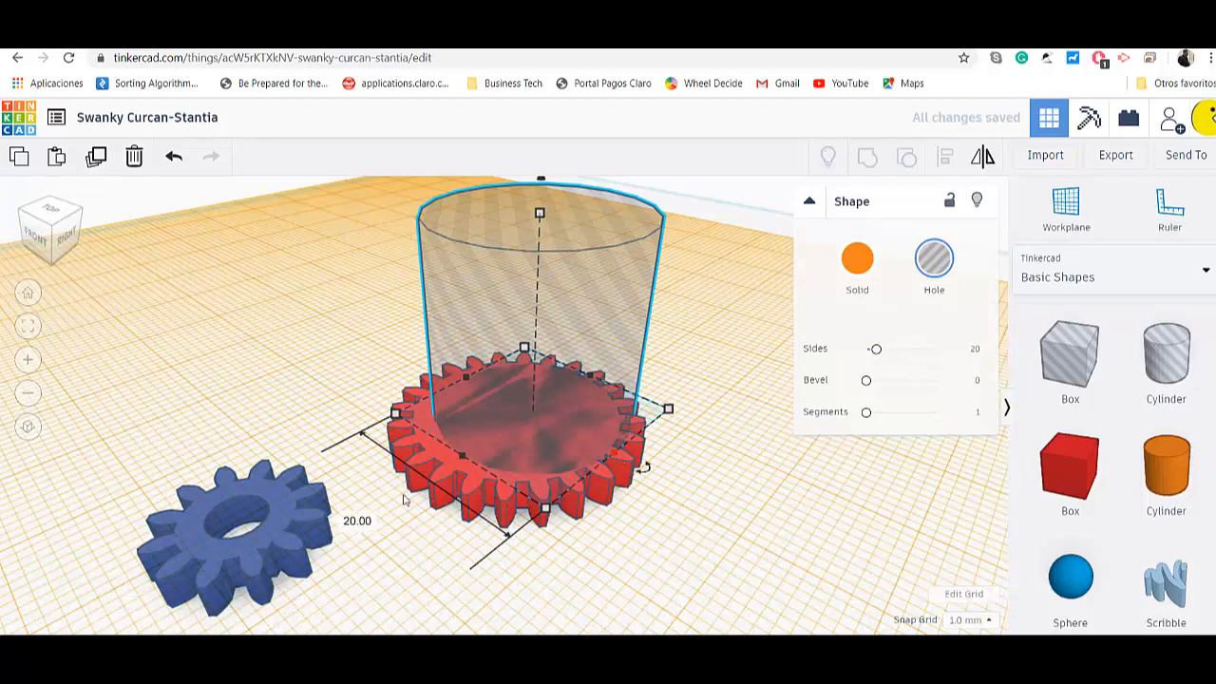
{"action": "left_click", "coordinate": [358, 524]}
{"action": "type", "text": "5"}
{"action": "key", "text": "Return"}
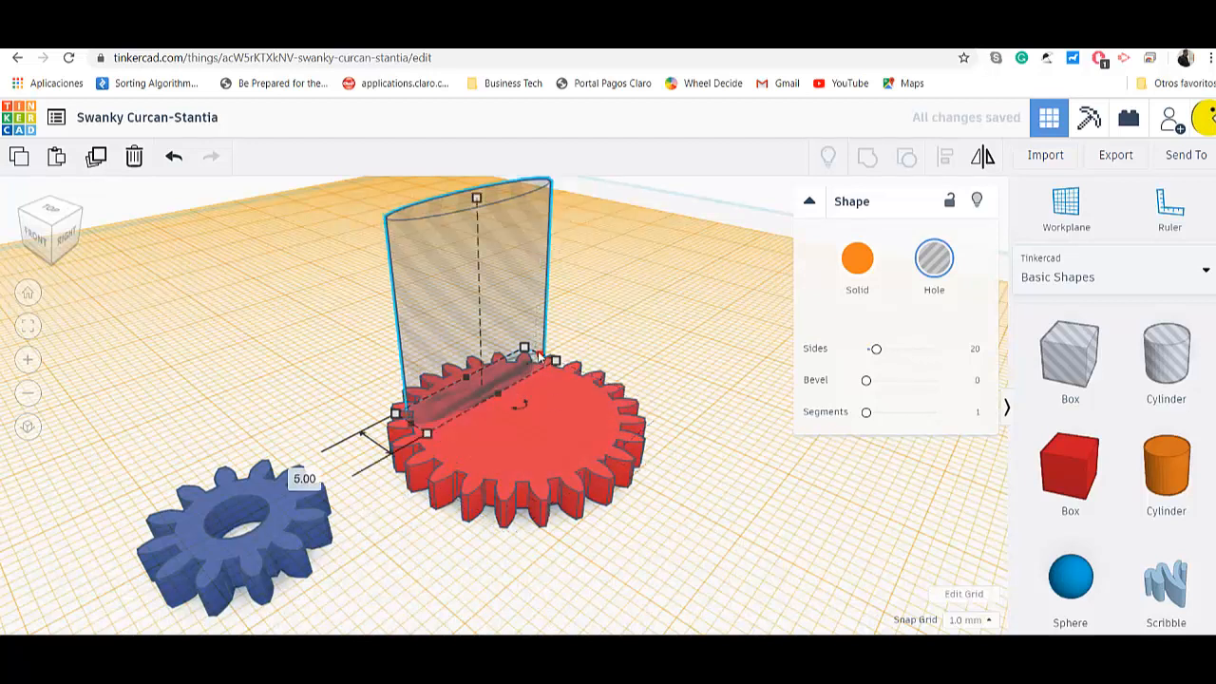
{"action": "mouse_move", "coordinate": [538, 351]}
{"action": "left_click", "coordinate": [611, 453]}
{"action": "type", "text": "5"}
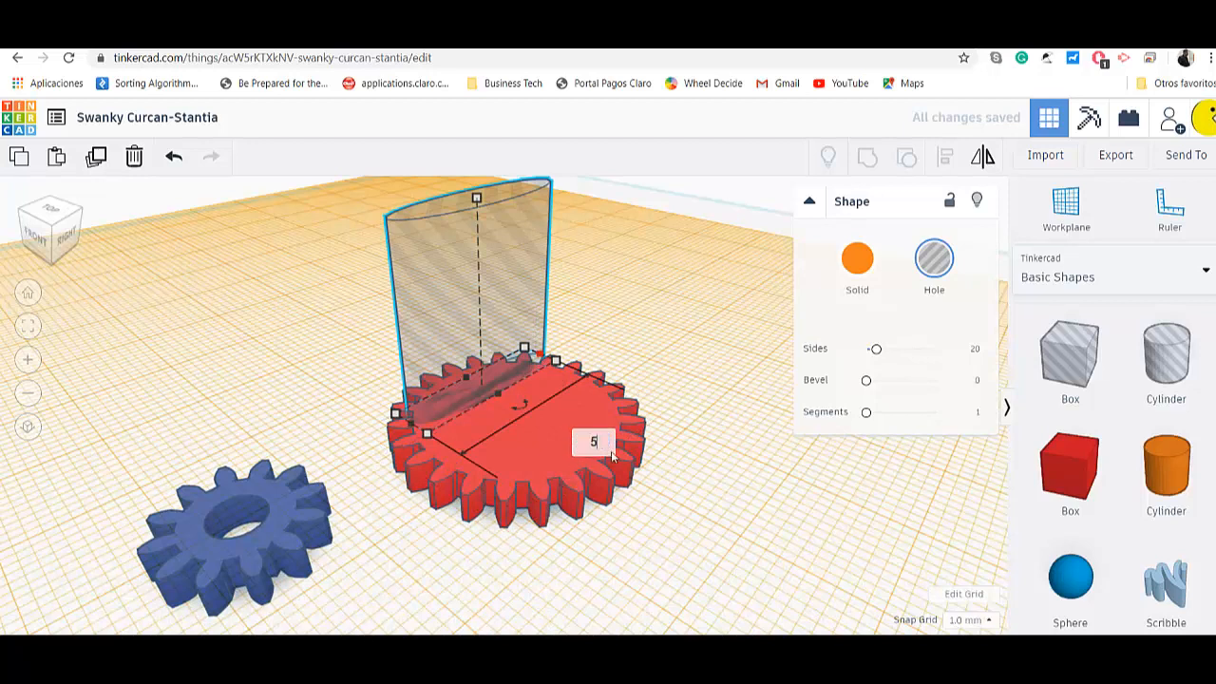
{"action": "key", "text": "Return"}
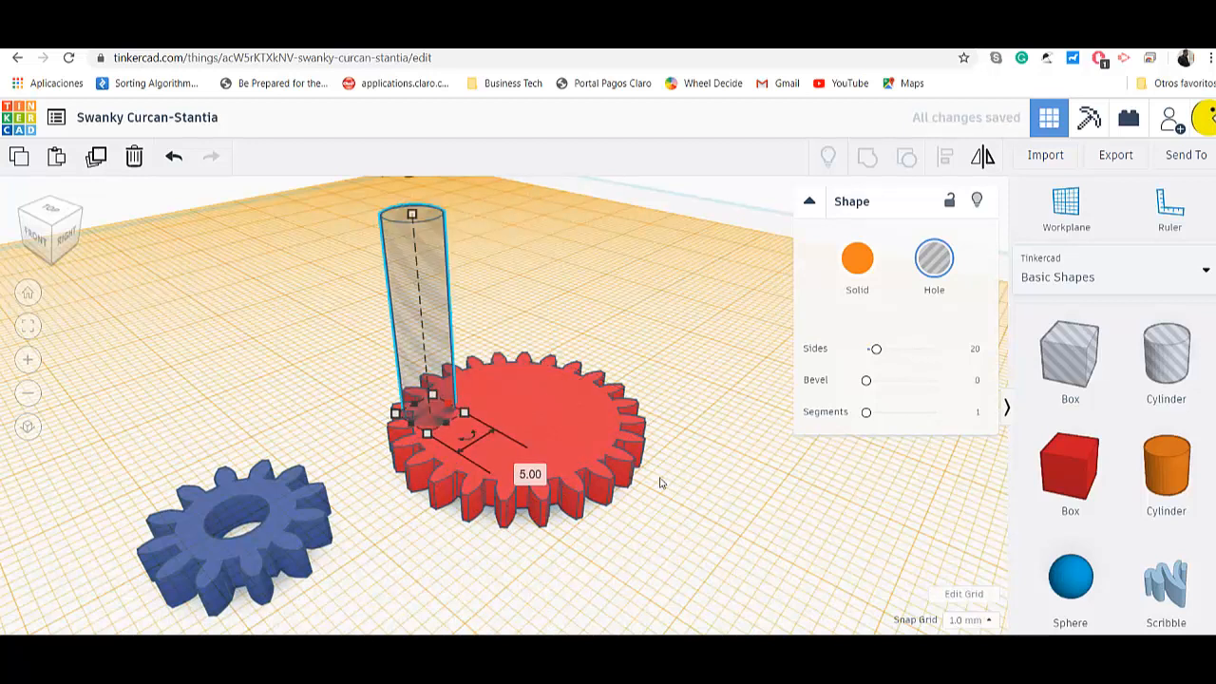
{"action": "left_click", "coordinate": [637, 294]}
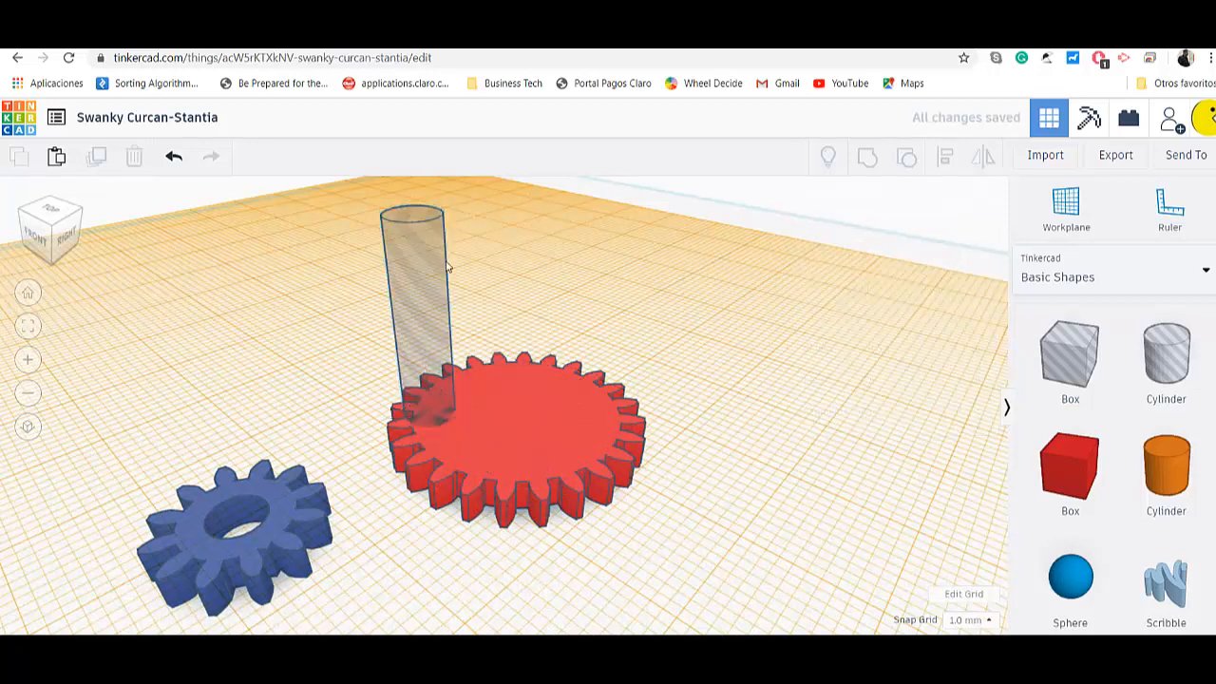
Align the cylinder hole with the red gear, centred in both horizontal directions.
{"action": "left_click", "coordinate": [437, 270]}
{"action": "left_click", "coordinate": [568, 423], "text": "shift"}
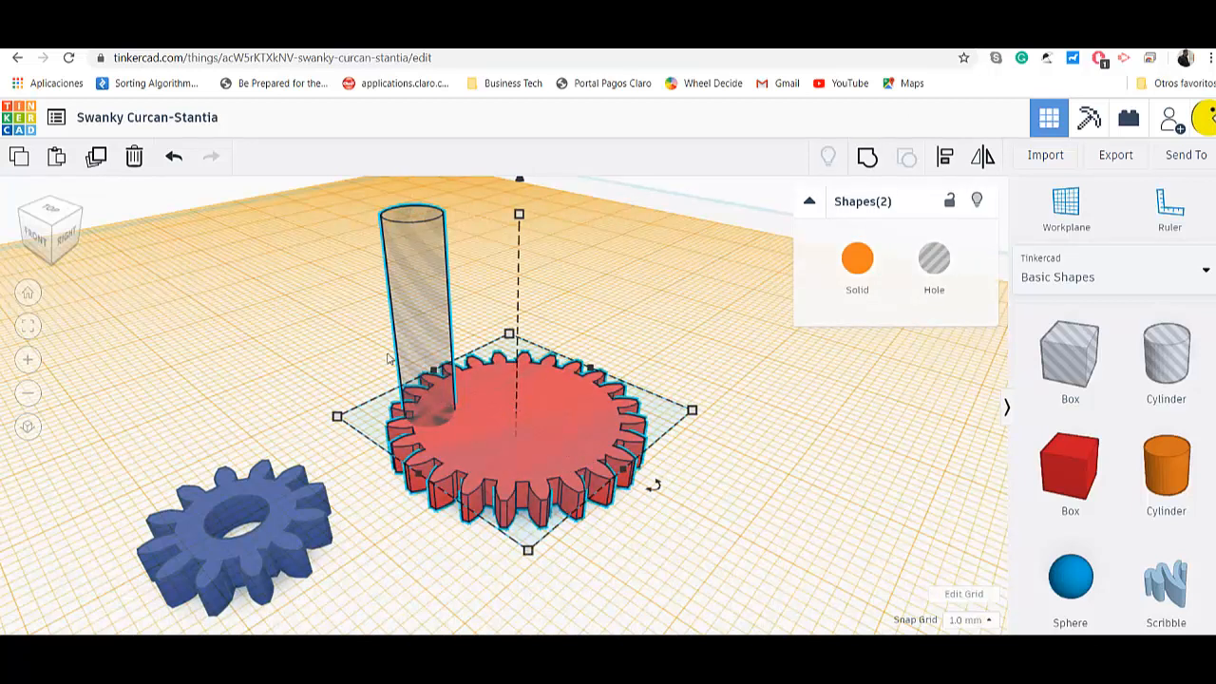
{"action": "left_click", "coordinate": [945, 156]}
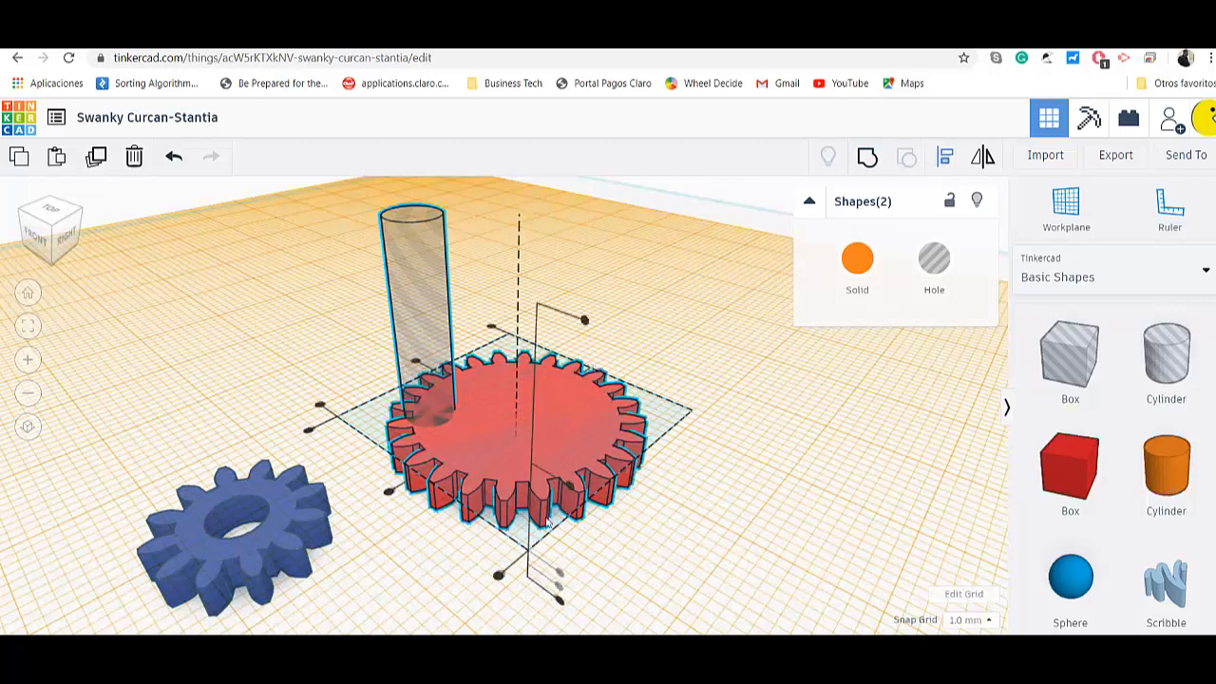
{"action": "left_click", "coordinate": [416, 363]}
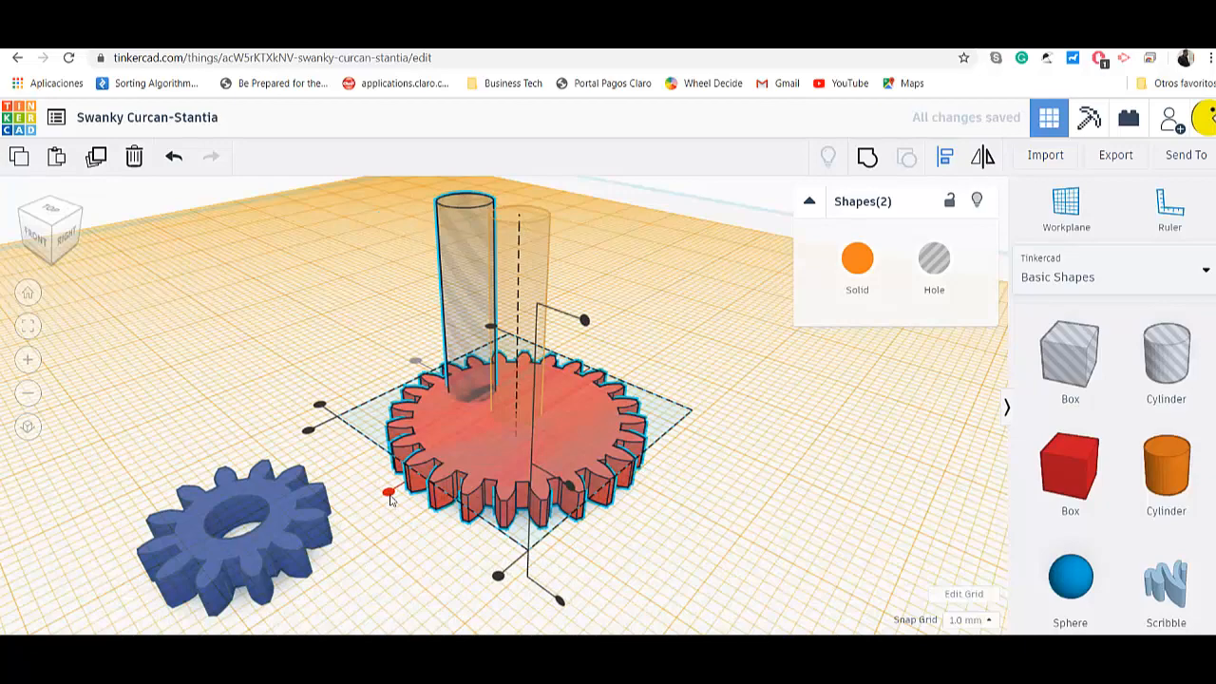
{"action": "left_click", "coordinate": [388, 494]}
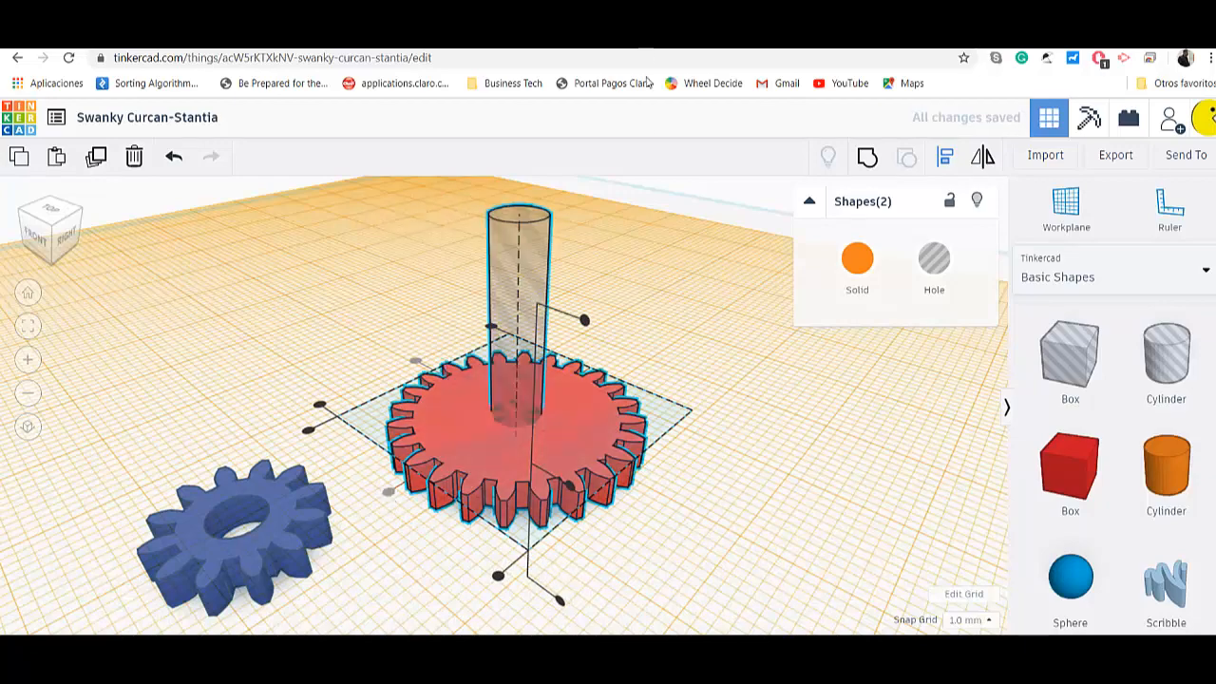
{"action": "right_click_drag", "start_coordinate": [788, 442], "coordinate": [721, 445]}
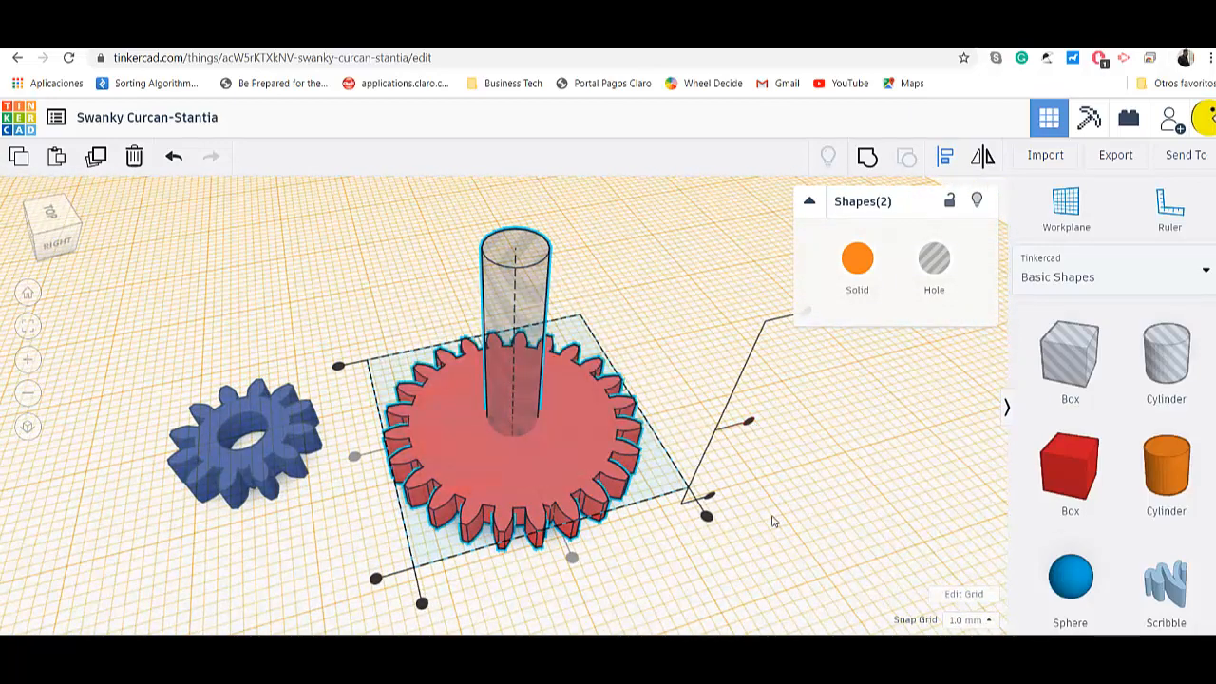
{"action": "left_click", "coordinate": [582, 277]}
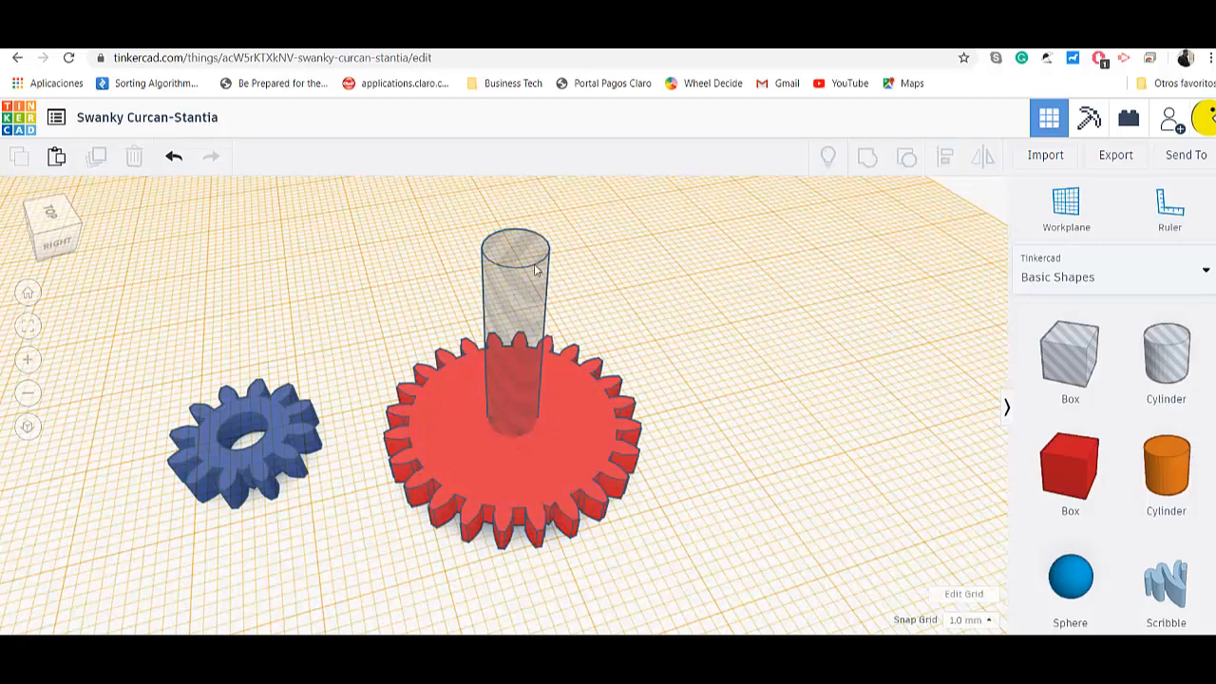
Lower the cylinder hole about 12 mm so it passes through the red gear.
{"action": "left_click", "coordinate": [535, 271]}
{"action": "left_click_drag", "start_coordinate": [506, 200], "coordinate": [514, 344]}
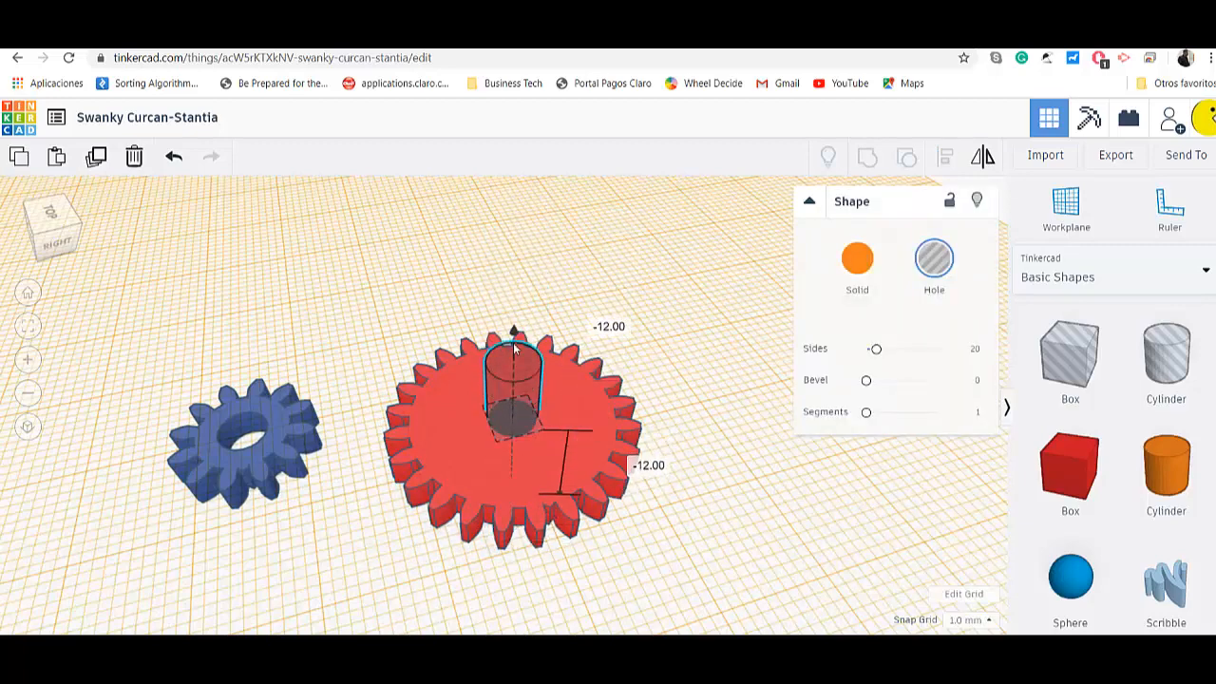
{"action": "right_click_drag", "start_coordinate": [656, 388], "coordinate": [573, 341]}
{"action": "scroll", "coordinate": [509, 277], "scroll_direction": "up", "scroll_amount": 3}
{"action": "right_click_drag", "start_coordinate": [506, 274], "coordinate": [839, 288]}
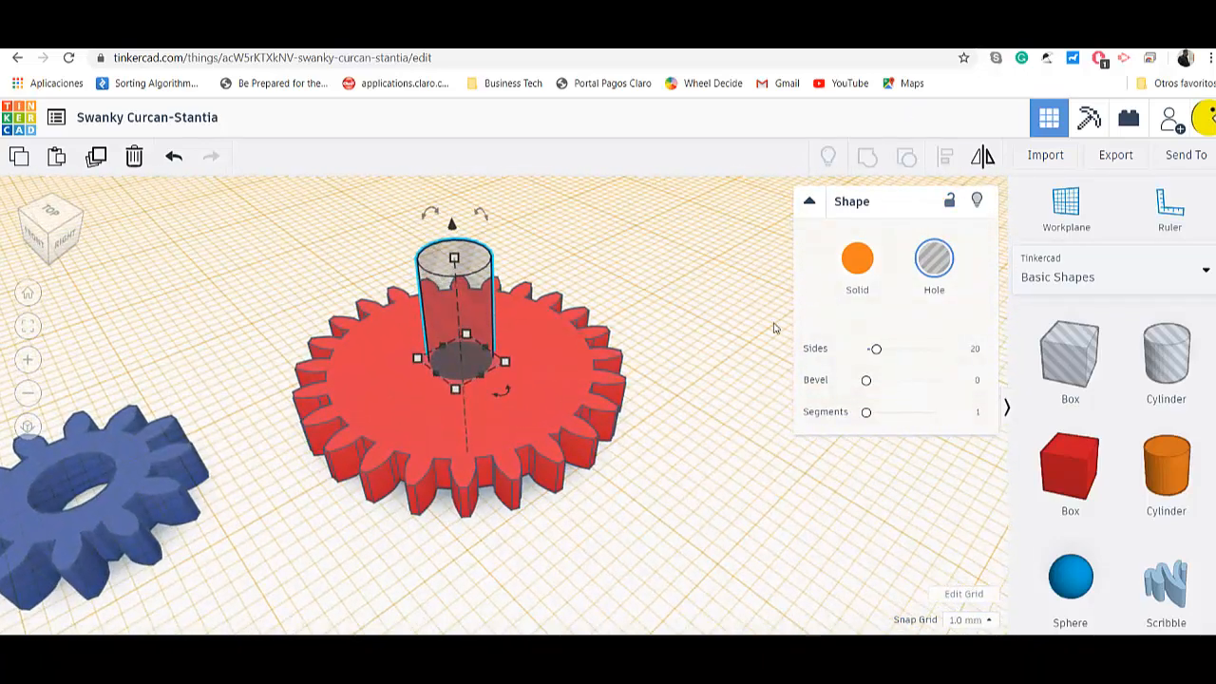
Group the cylinder hole with the red gear to cut its centre hole.
{"action": "left_click", "coordinate": [744, 360]}
{"action": "left_click", "coordinate": [475, 317]}
{"action": "left_click", "coordinate": [562, 348], "text": "shift"}
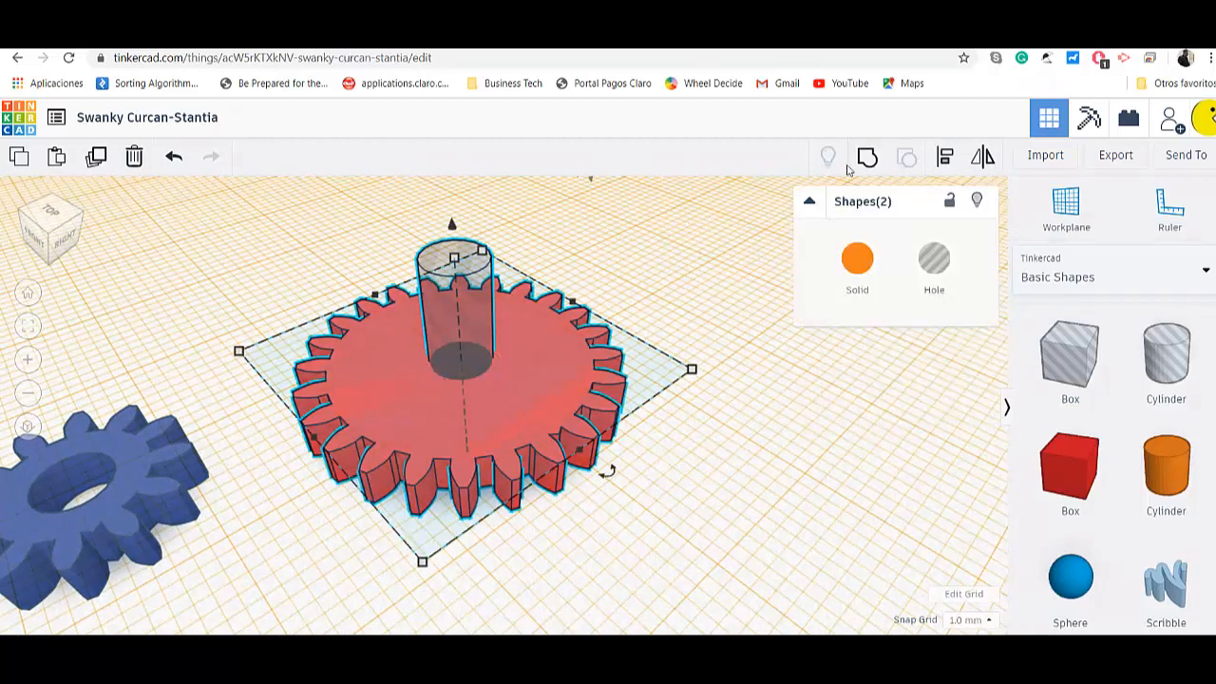
{"action": "left_click", "coordinate": [867, 158]}
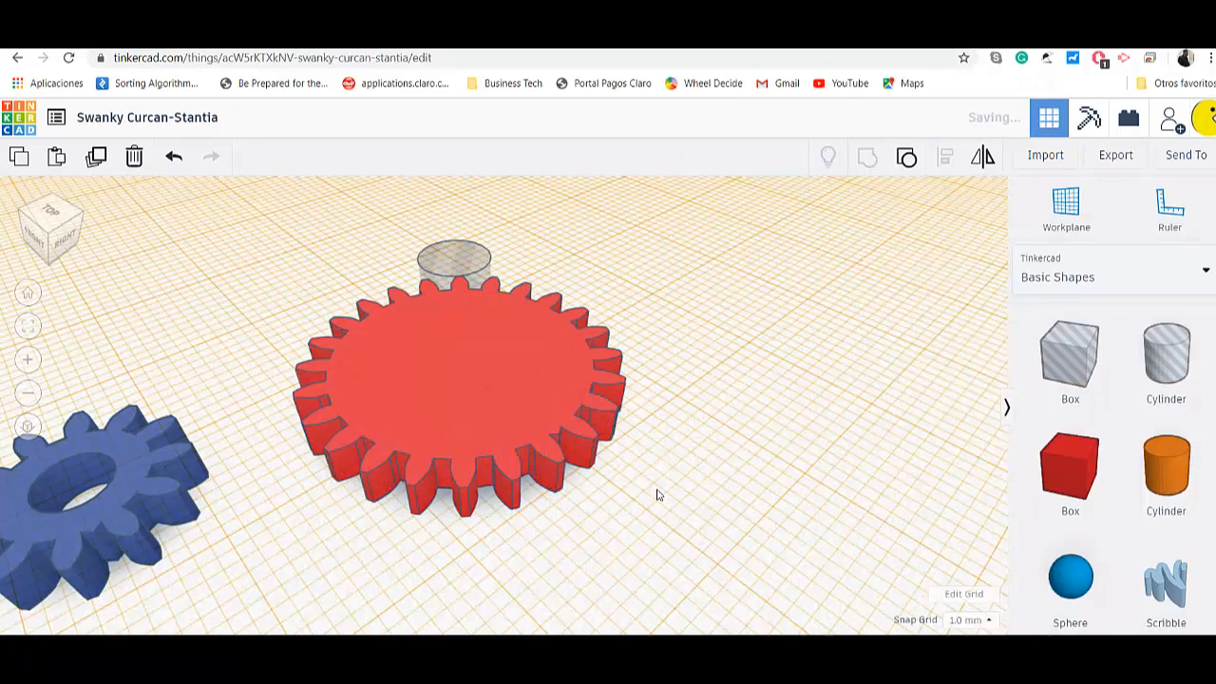
{"action": "left_click", "coordinate": [733, 498]}
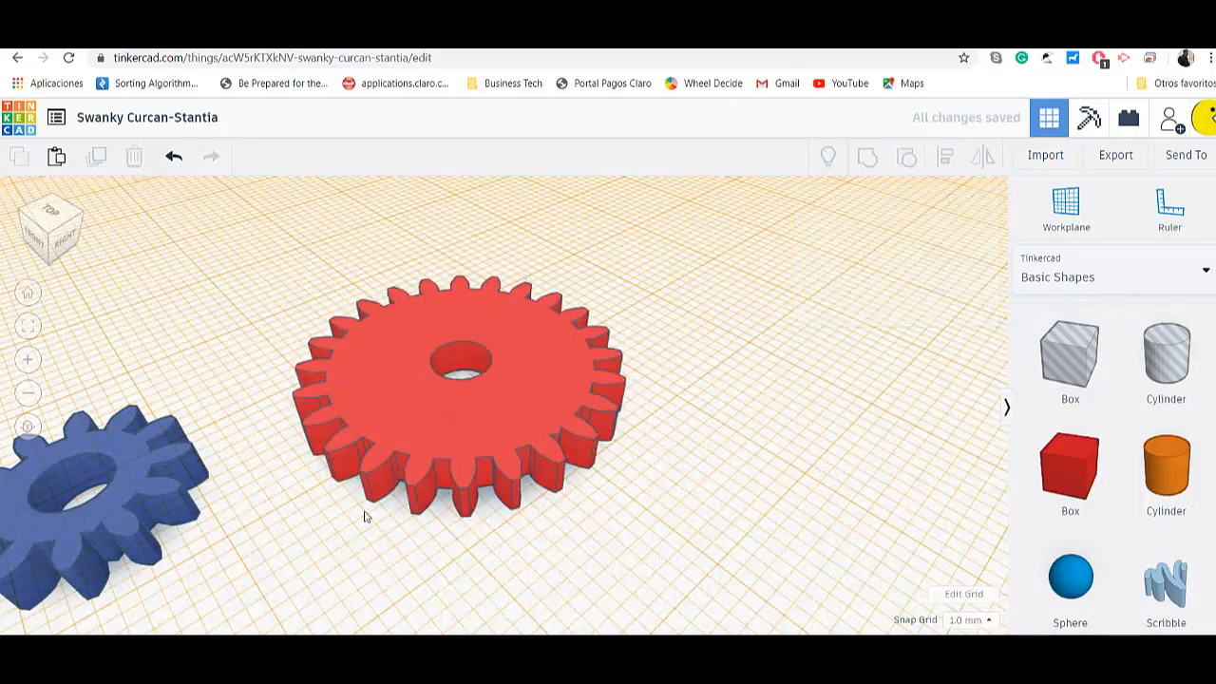
Return the workplane from the gear's top face to the default base plane.
{"action": "scroll", "coordinate": [365, 516], "scroll_direction": "up", "scroll_amount": 2}
{"action": "scroll", "coordinate": [365, 516], "scroll_direction": "down", "scroll_amount": 5}
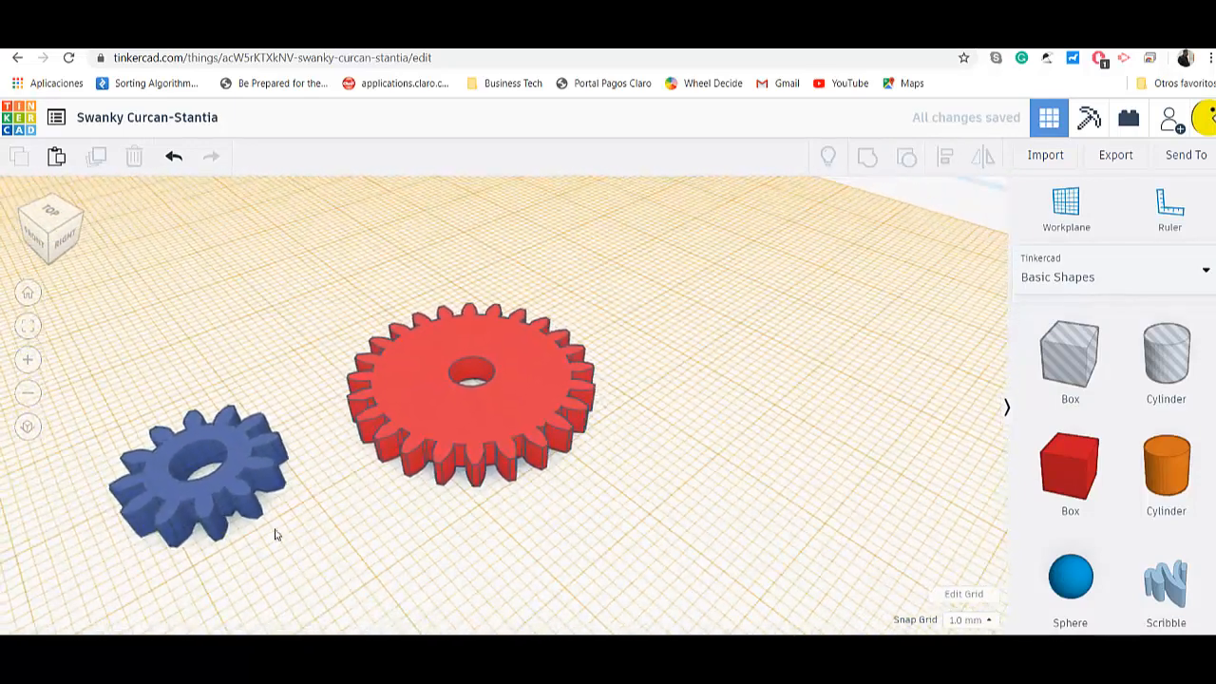
{"action": "scroll", "coordinate": [329, 552], "scroll_direction": "down", "scroll_amount": 5}
{"action": "right_click_drag", "start_coordinate": [378, 421], "coordinate": [349, 397]}
{"action": "scroll", "coordinate": [436, 459], "scroll_direction": "up", "scroll_amount": 2}
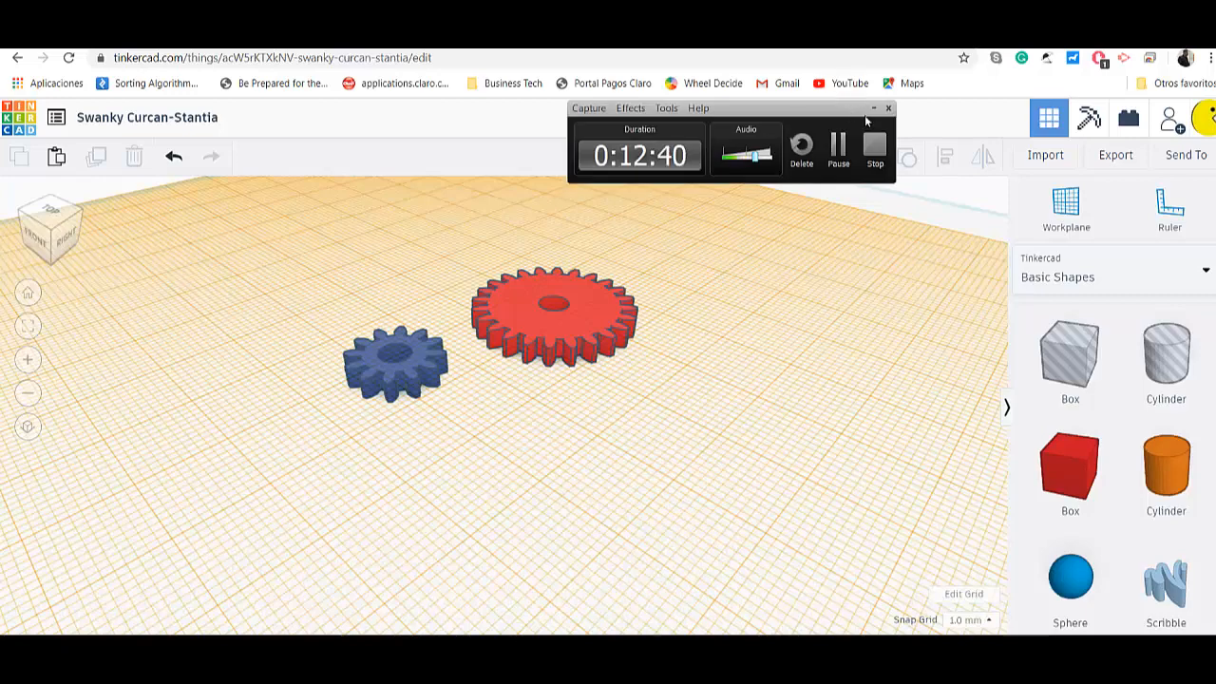
{"action": "scroll", "coordinate": [437, 296], "scroll_direction": "up", "scroll_amount": 3}
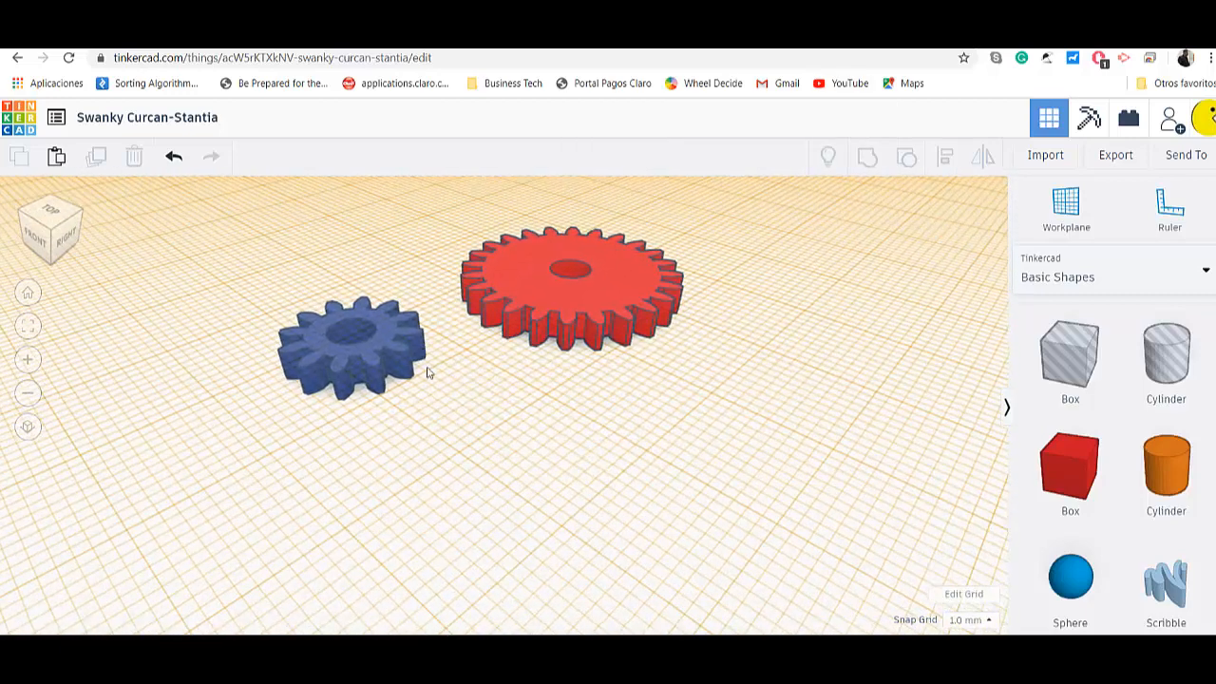
{"action": "middle_click_drag", "start_coordinate": [428, 372], "coordinate": [472, 436]}
{"action": "left_click", "coordinate": [1067, 201]}
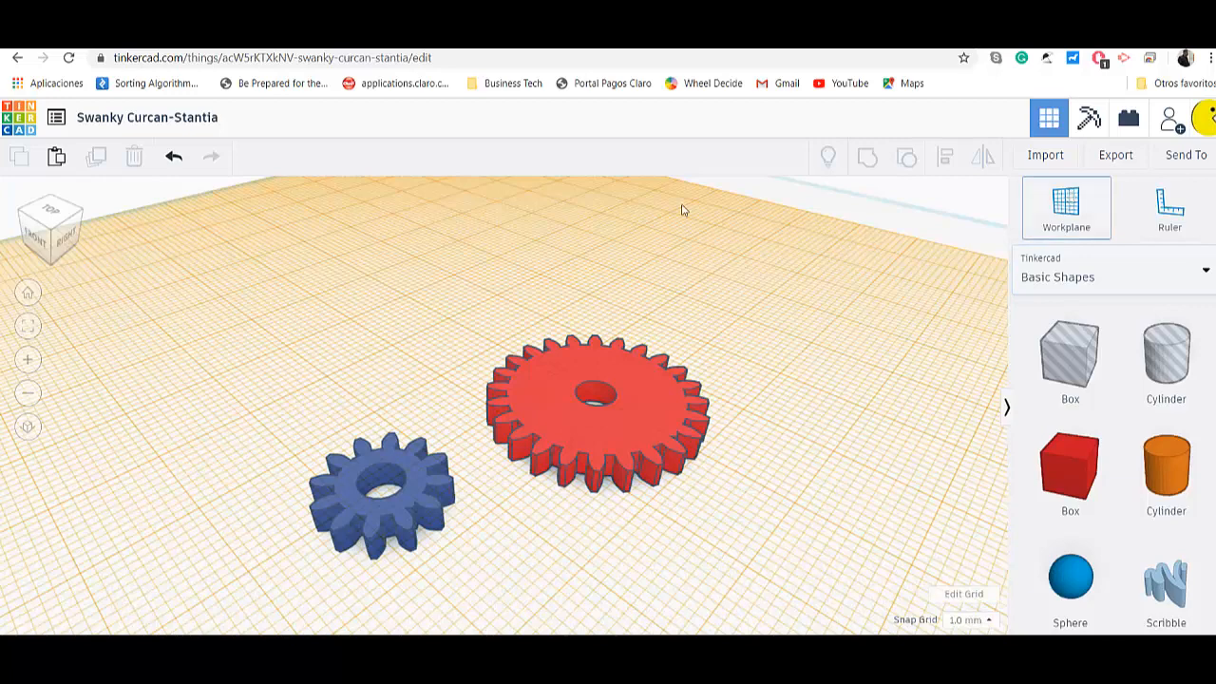
{"action": "left_click", "coordinate": [370, 353]}
{"action": "scroll", "coordinate": [394, 392], "scroll_direction": "up", "scroll_amount": 2}
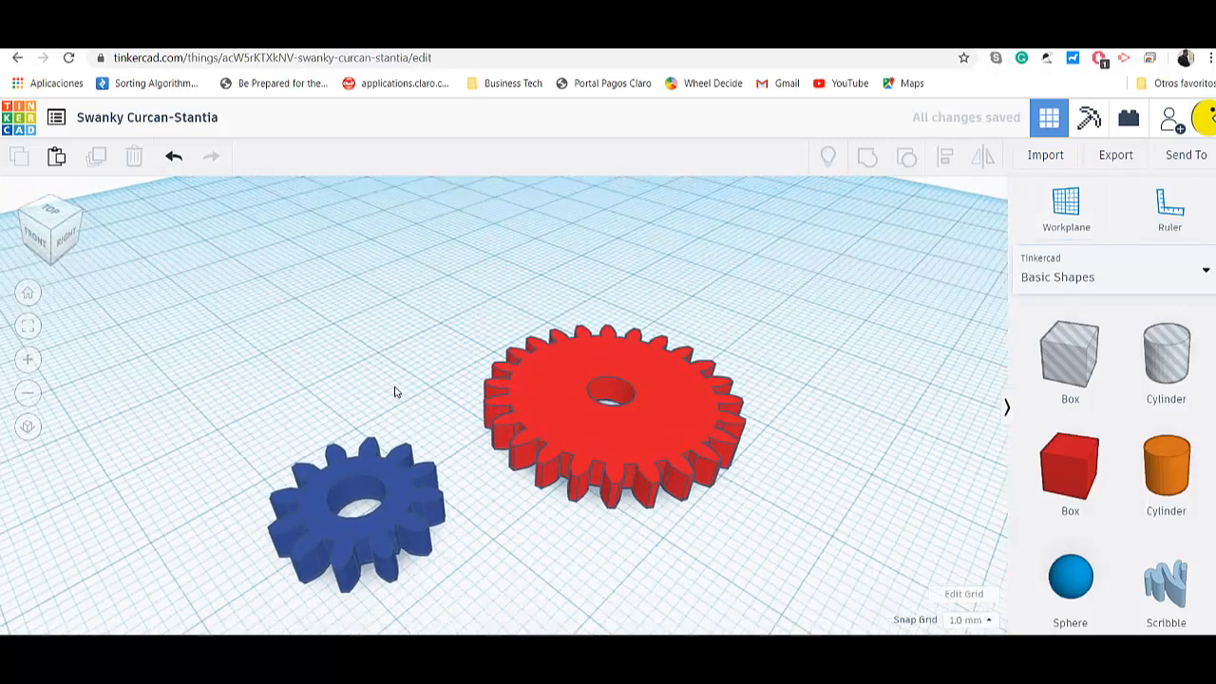
{"action": "scroll", "coordinate": [533, 400], "scroll_direction": "down", "scroll_amount": 1}
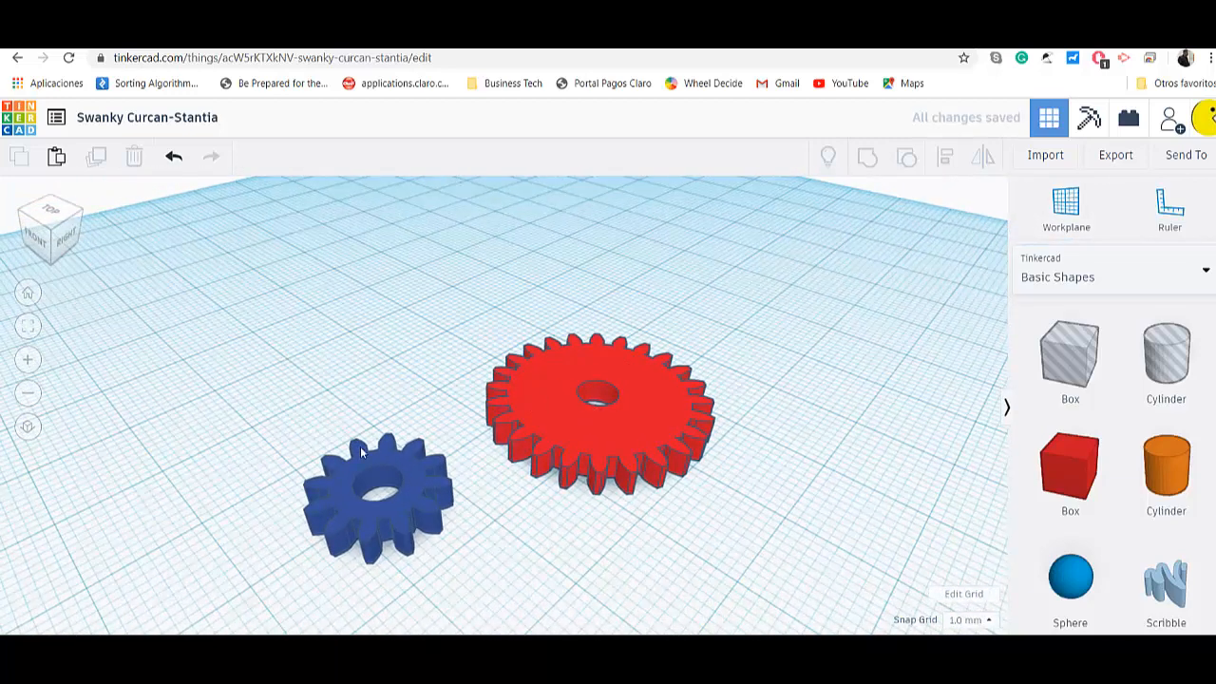
{"action": "scroll", "coordinate": [361, 452], "scroll_direction": "down", "scroll_amount": 4}
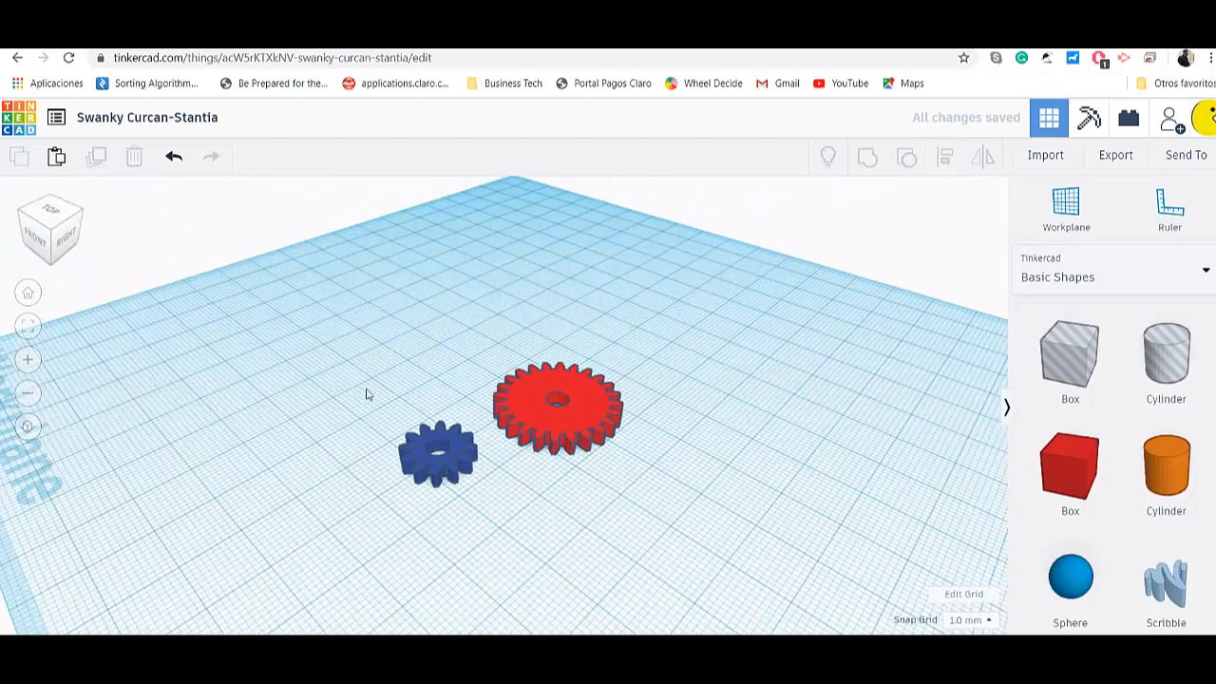
Duplicate the browser tab containing the gear design.
{"action": "right_click", "coordinate": [1019, 50]}
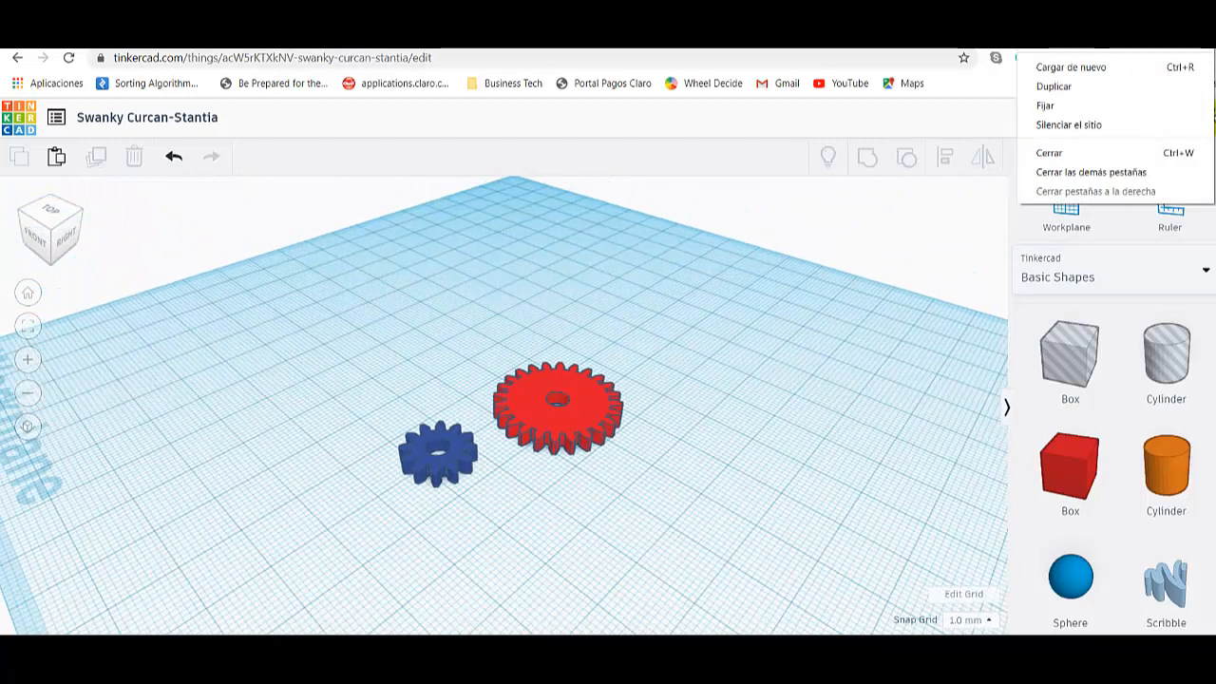
{"action": "left_click", "coordinate": [1055, 86]}
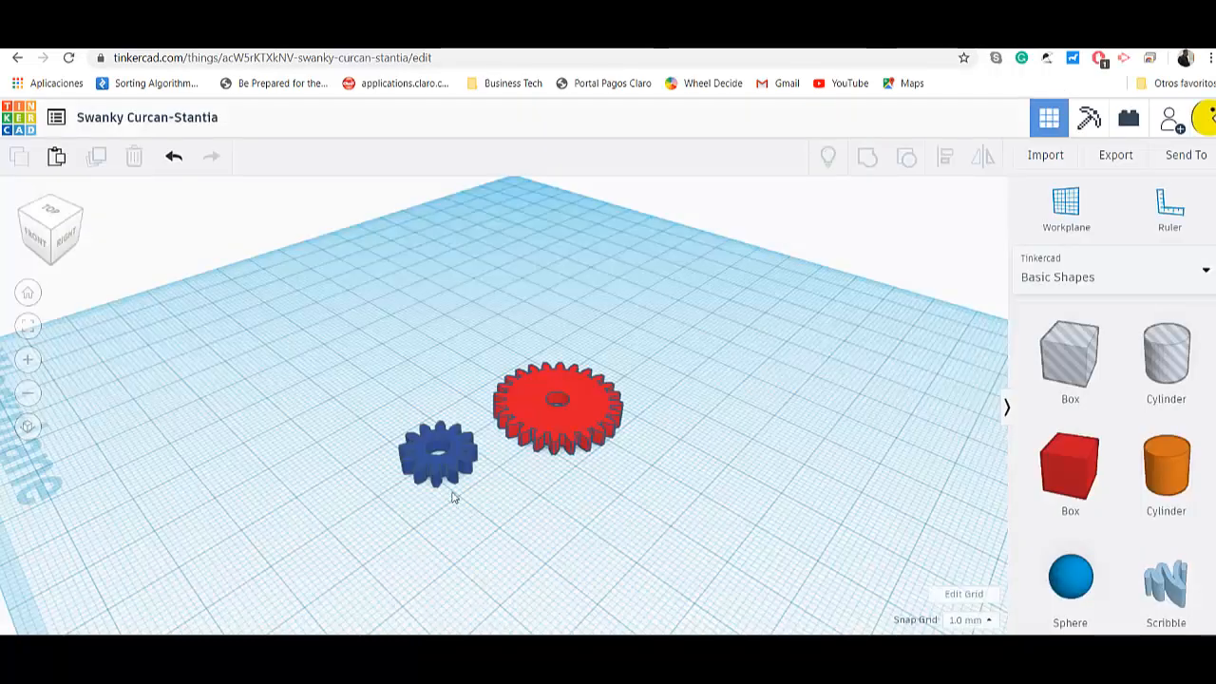
{"action": "left_click", "coordinate": [553, 413]}
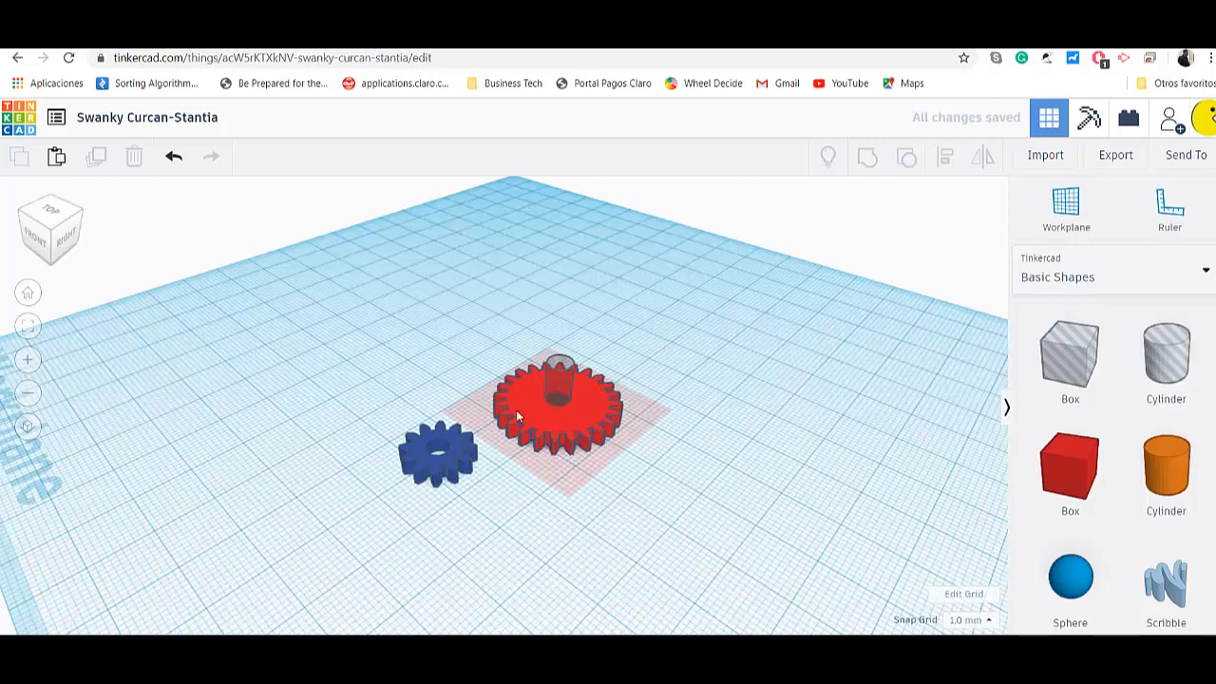
{"action": "left_click", "coordinate": [395, 477]}
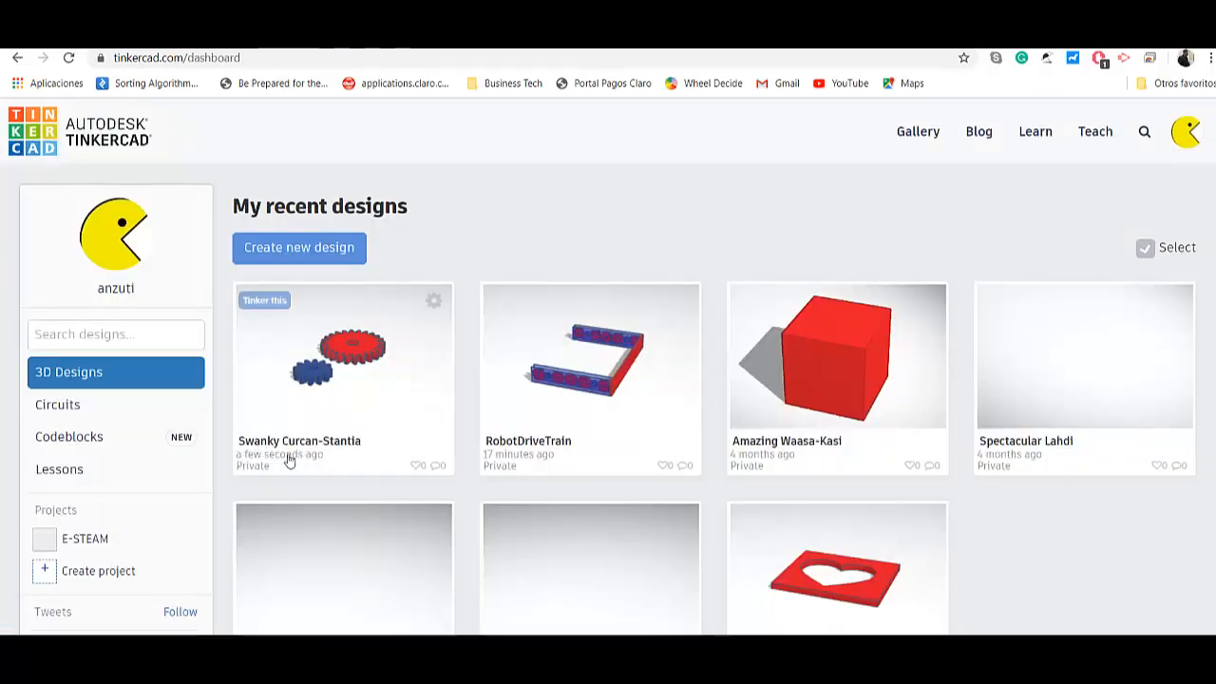
Open the existing RobotDriveTrain design from the recent designs for editing.
{"action": "left_click", "coordinate": [591, 380]}
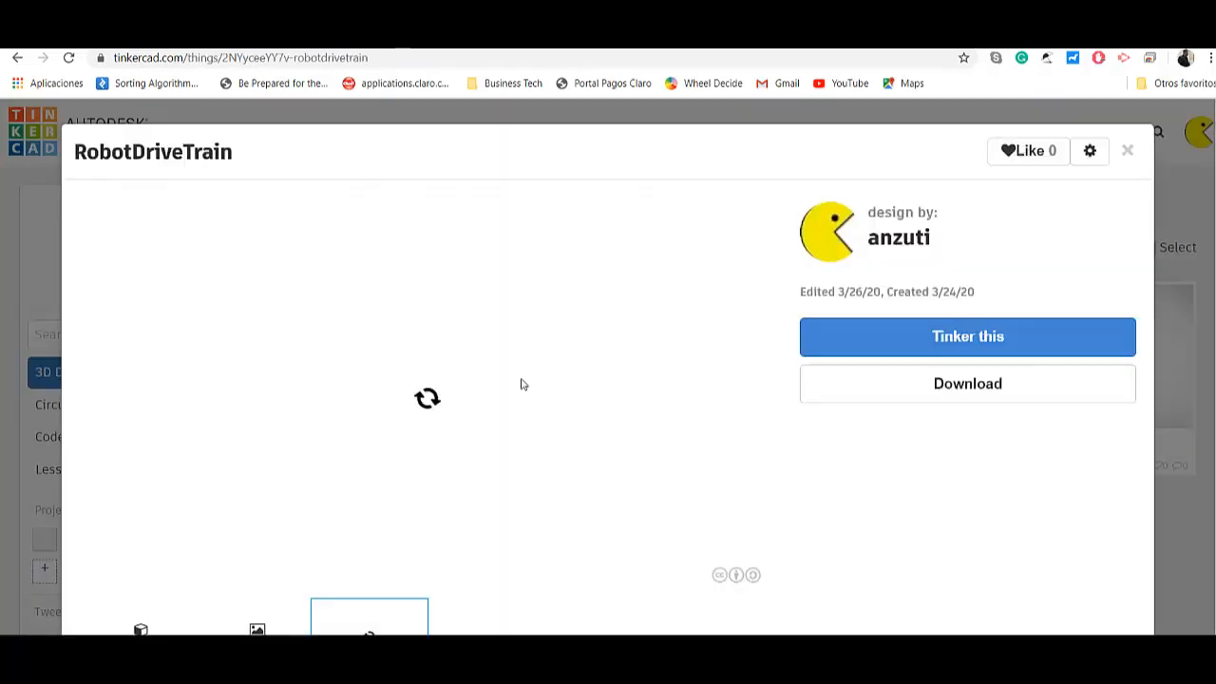
{"action": "left_click", "coordinate": [957, 339]}
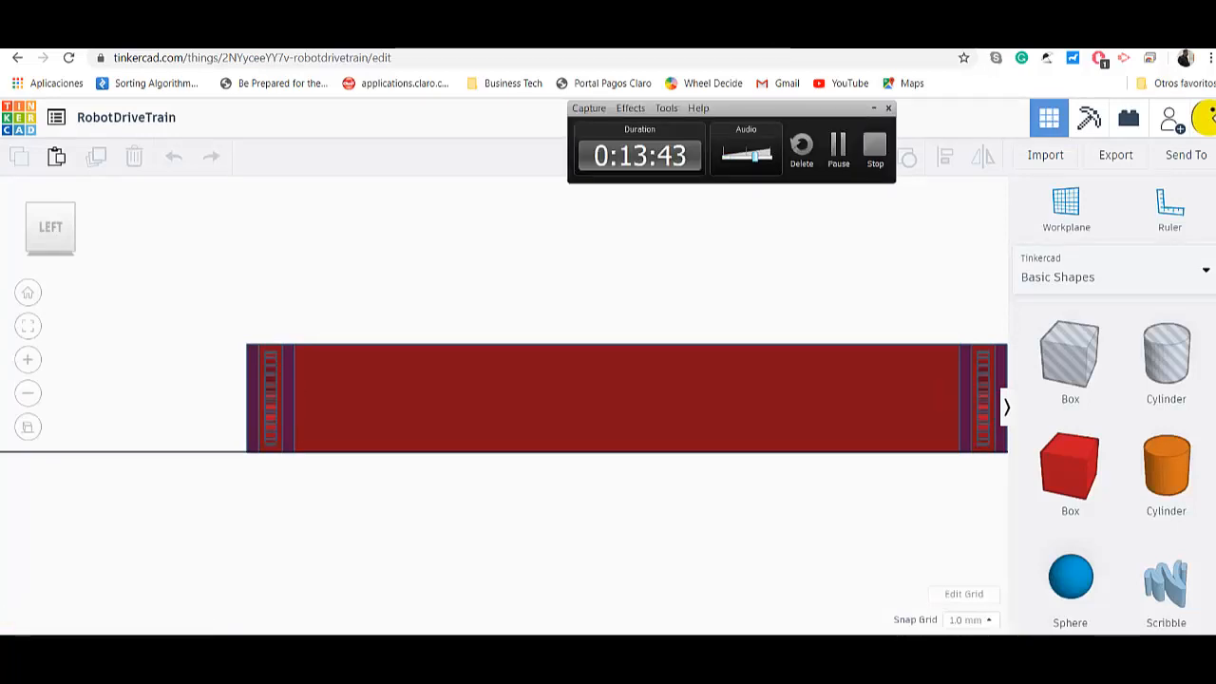
Examine the row of large and small gears between the transparent side plates from an angled left-front view.
{"action": "scroll", "coordinate": [857, 456], "scroll_direction": "up", "scroll_amount": 2}
{"action": "scroll", "coordinate": [857, 467], "scroll_direction": "down", "scroll_amount": 2}
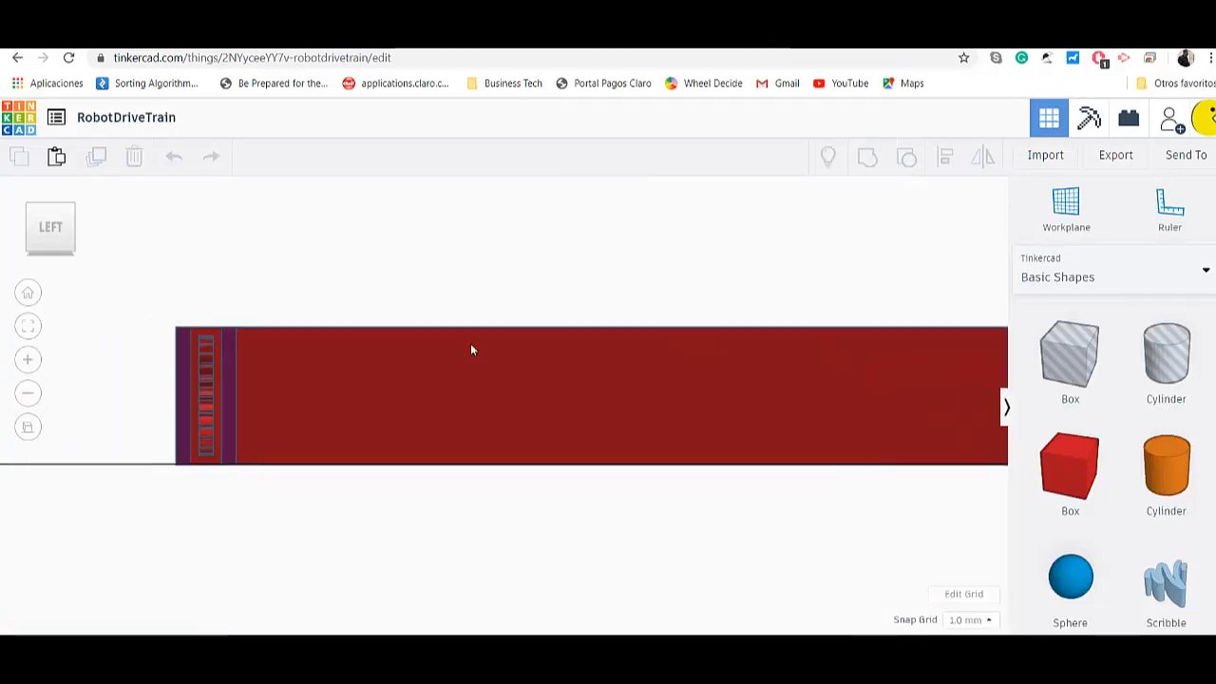
{"action": "left_click", "coordinate": [68, 205]}
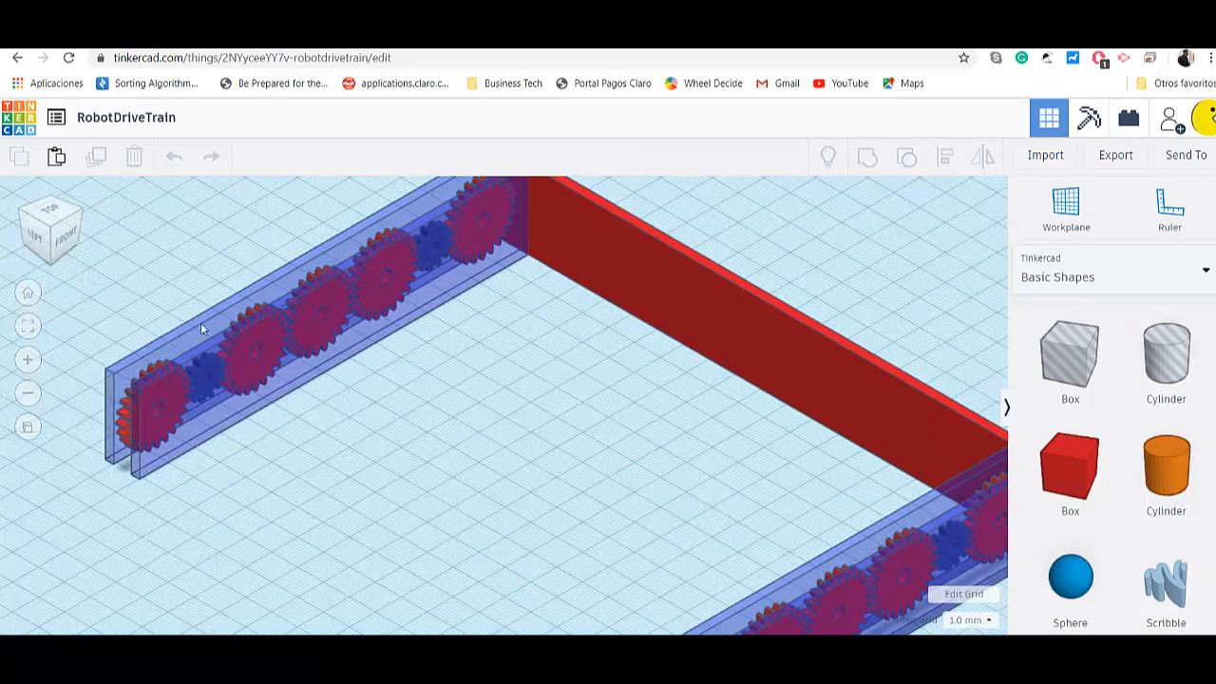
{"action": "scroll", "coordinate": [155, 369], "scroll_direction": "up", "scroll_amount": 3}
{"action": "middle_click_drag", "start_coordinate": [375, 379], "coordinate": [516, 475]}
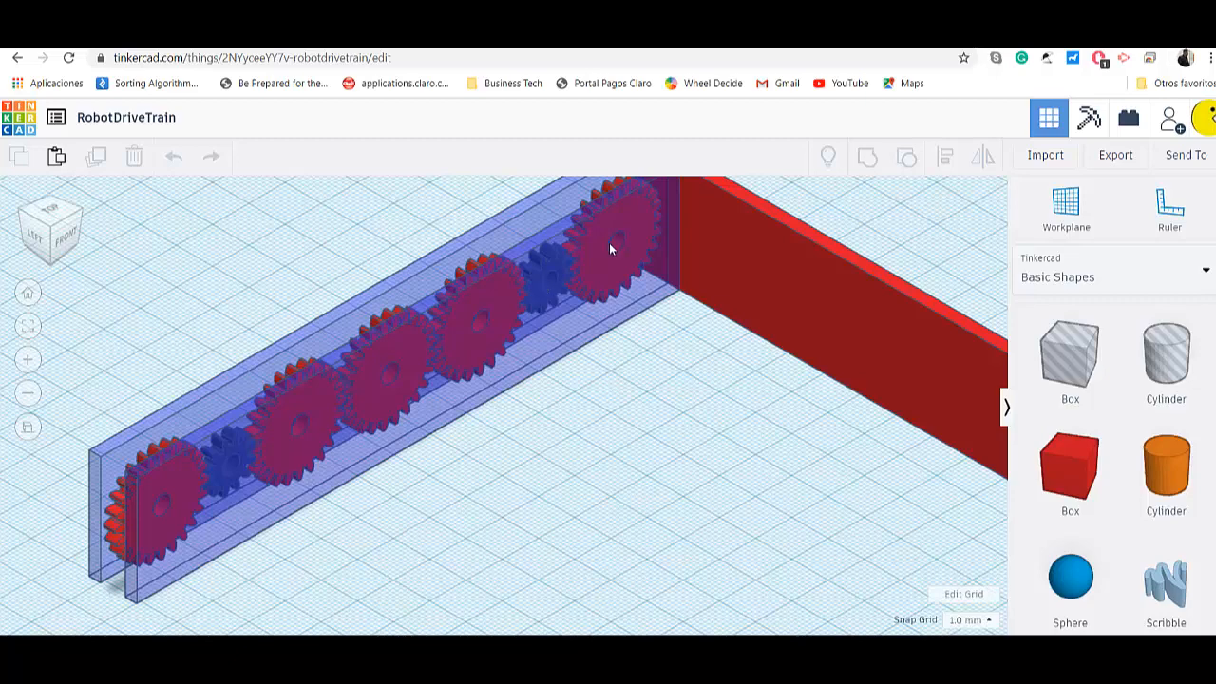
{"action": "right_click_drag", "start_coordinate": [507, 533], "coordinate": [472, 509]}
{"action": "right_click_drag", "start_coordinate": [476, 511], "coordinate": [484, 516]}
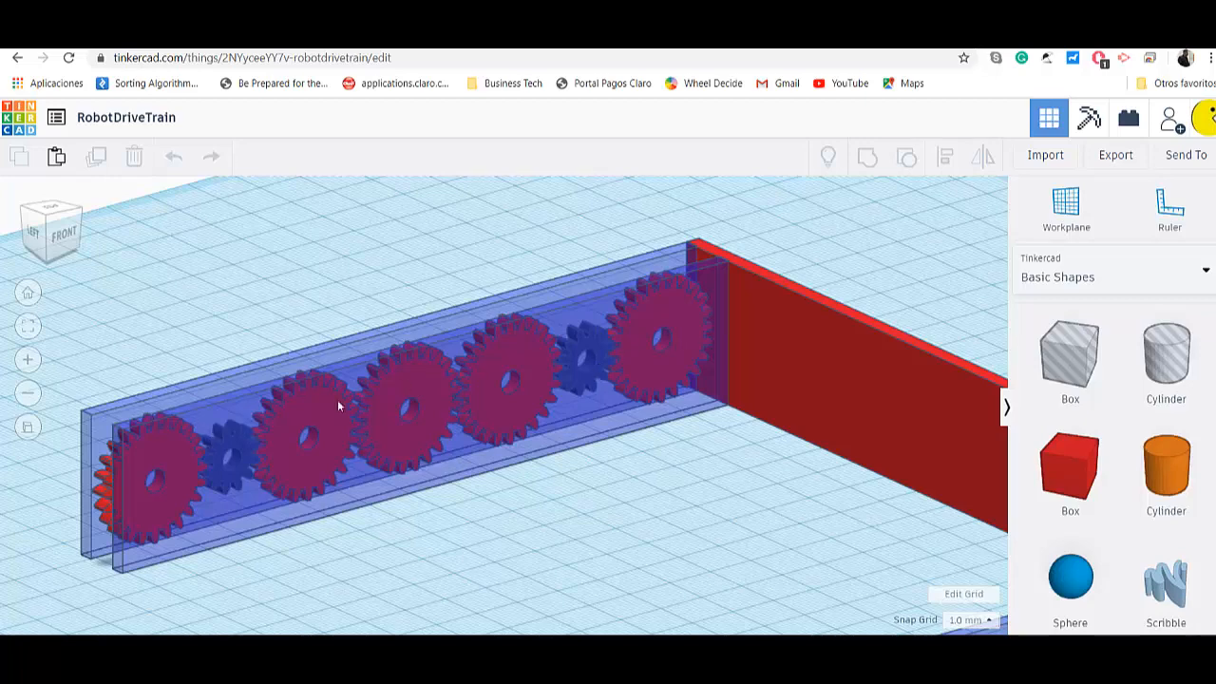
{"action": "scroll", "coordinate": [411, 437], "scroll_direction": "up", "scroll_amount": 3}
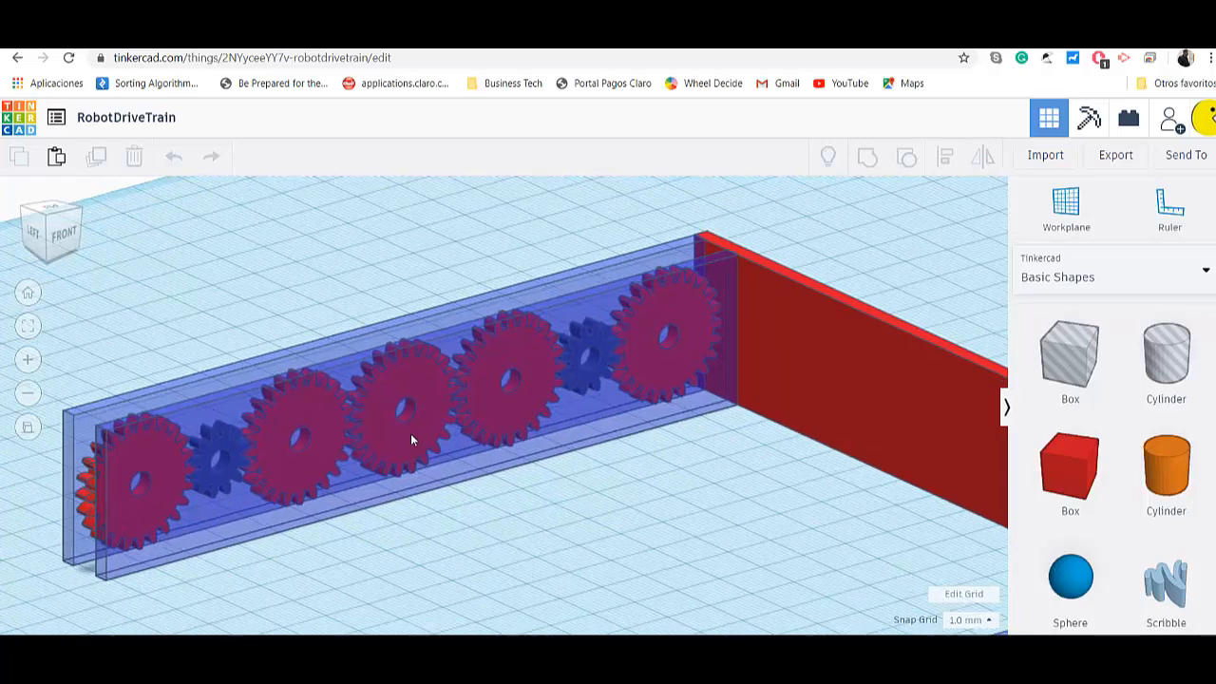
{"action": "scroll", "coordinate": [414, 435], "scroll_direction": "down", "scroll_amount": 3}
{"action": "mouse_move", "coordinate": [447, 468]}
{"action": "middle_mouse_down"}
{"action": "mouse_move", "coordinate": [412, 367]}
{"action": "mouse_move", "coordinate": [432, 469]}
{"action": "middle_mouse_up"}
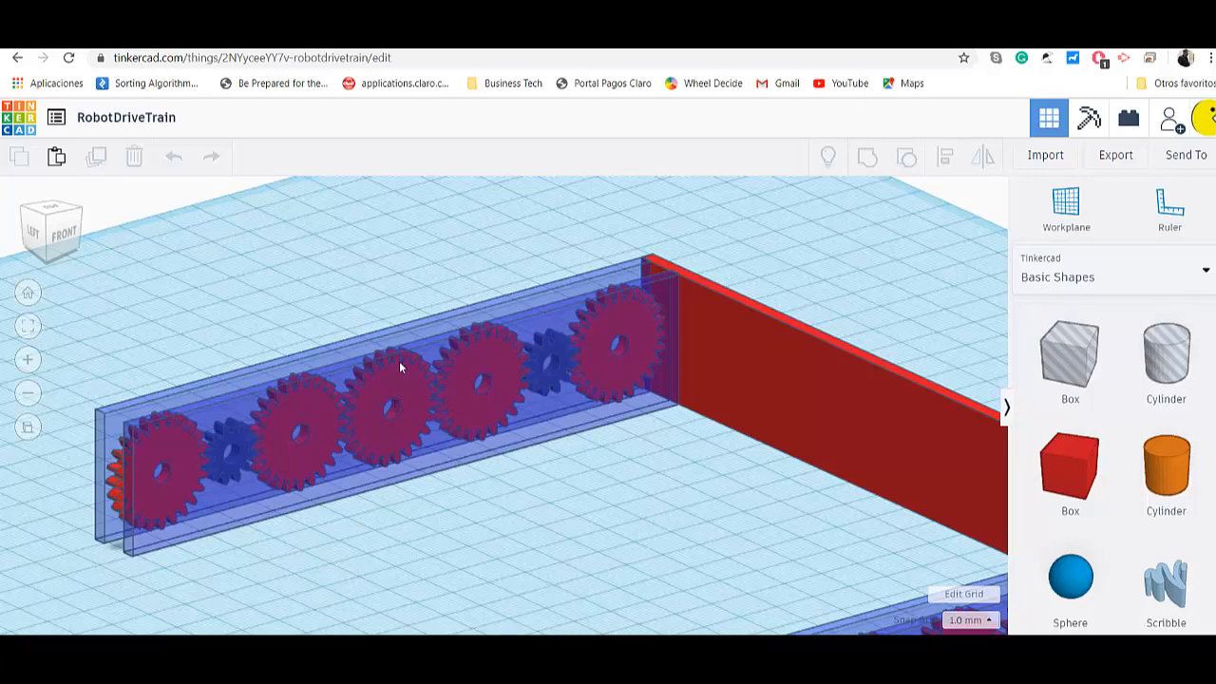
Inspect how the gears mesh along the side plates, and how the red plate joins the two gear assemblies.
{"action": "scroll", "coordinate": [518, 449], "scroll_direction": "up", "scroll_amount": 1}
{"action": "scroll", "coordinate": [527, 458], "scroll_direction": "down", "scroll_amount": 1}
{"action": "middle_click_drag", "start_coordinate": [530, 461], "coordinate": [518, 530]}
{"action": "scroll", "coordinate": [440, 399], "scroll_direction": "down", "scroll_amount": 2}
{"action": "scroll", "coordinate": [265, 353], "scroll_direction": "up", "scroll_amount": 3}
{"action": "scroll", "coordinate": [383, 532], "scroll_direction": "up", "scroll_amount": 1}
{"action": "scroll", "coordinate": [383, 530], "scroll_direction": "up", "scroll_amount": 1}
{"action": "middle_click_drag", "start_coordinate": [435, 475], "coordinate": [461, 399]}
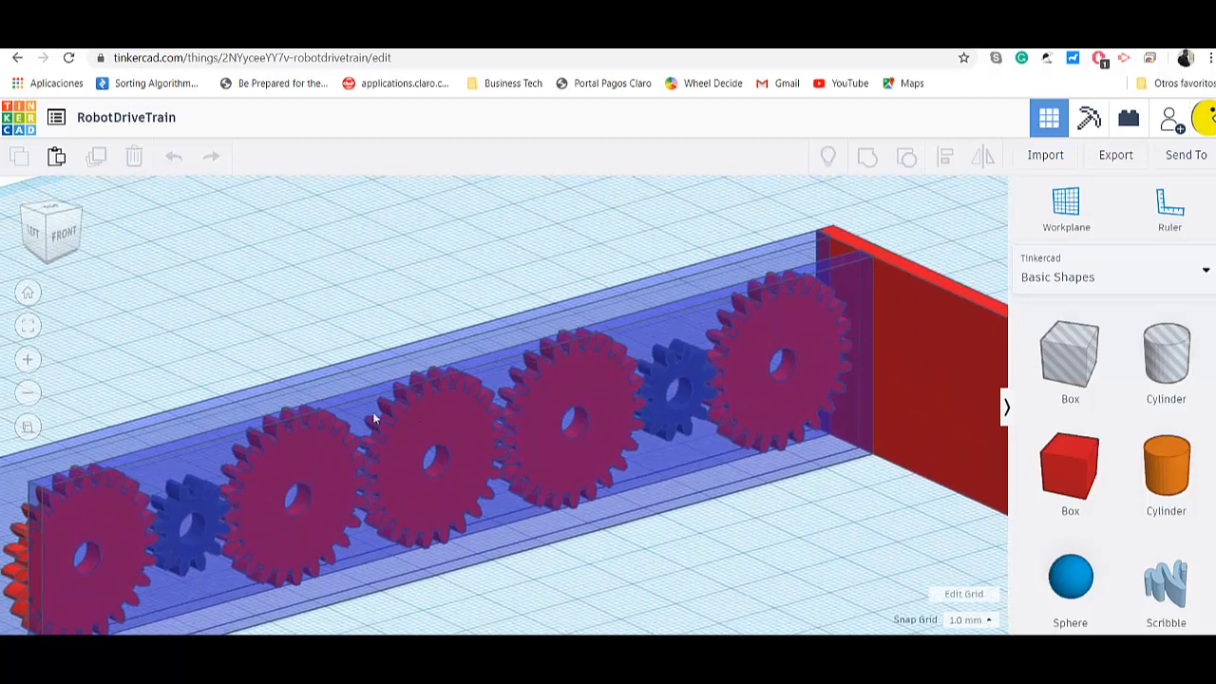
{"action": "scroll", "coordinate": [345, 431], "scroll_direction": "up", "scroll_amount": 1}
{"action": "scroll", "coordinate": [345, 430], "scroll_direction": "down", "scroll_amount": 2}
{"action": "scroll", "coordinate": [344, 435], "scroll_direction": "down", "scroll_amount": 2}
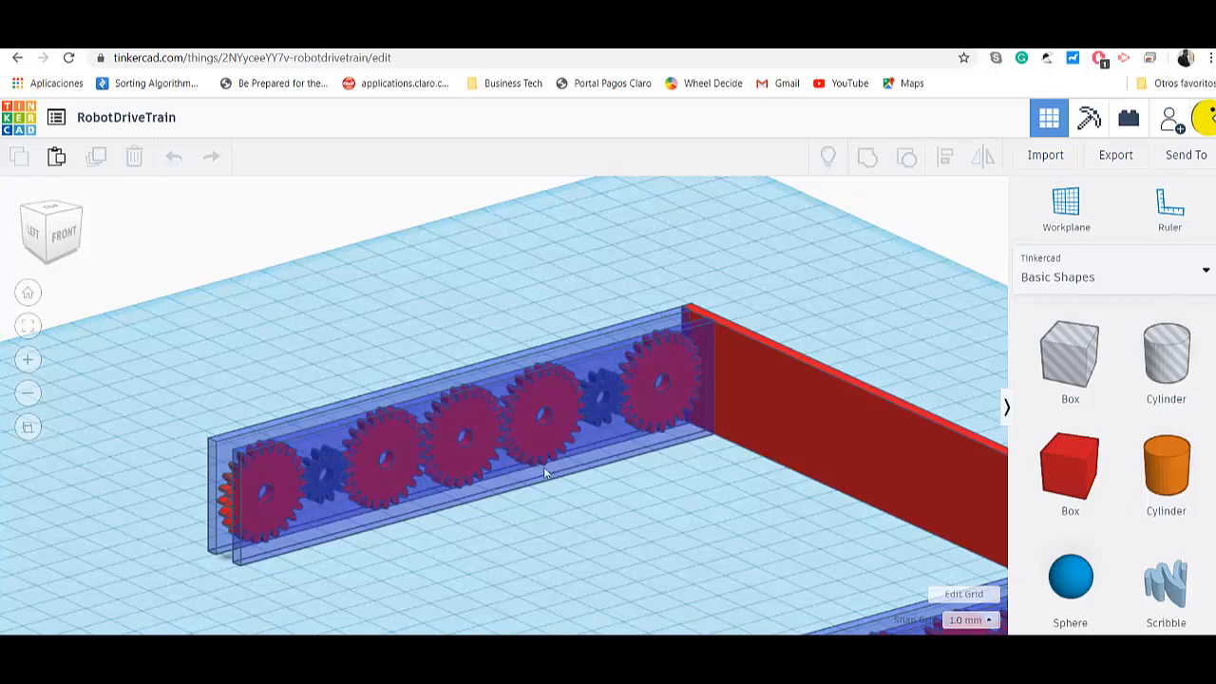
{"action": "middle_click_drag", "start_coordinate": [602, 472], "coordinate": [537, 375]}
{"action": "middle_click_drag", "start_coordinate": [481, 418], "coordinate": [453, 439]}
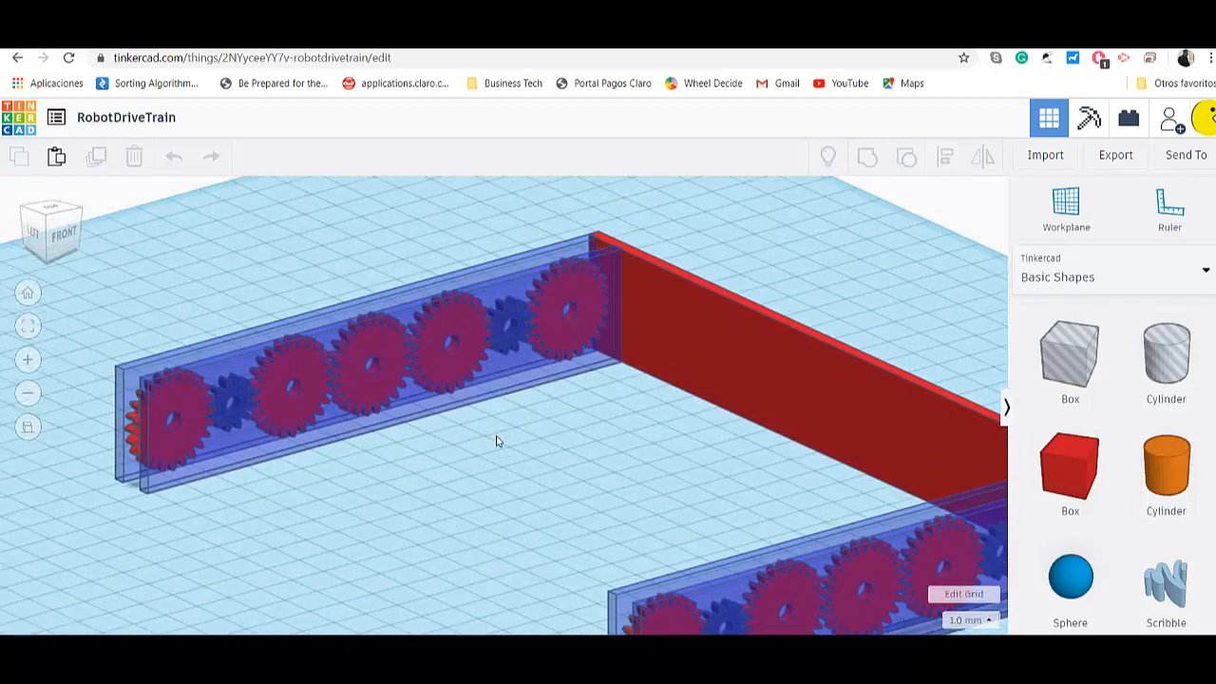
{"action": "middle_click_drag", "start_coordinate": [535, 437], "coordinate": [523, 368]}
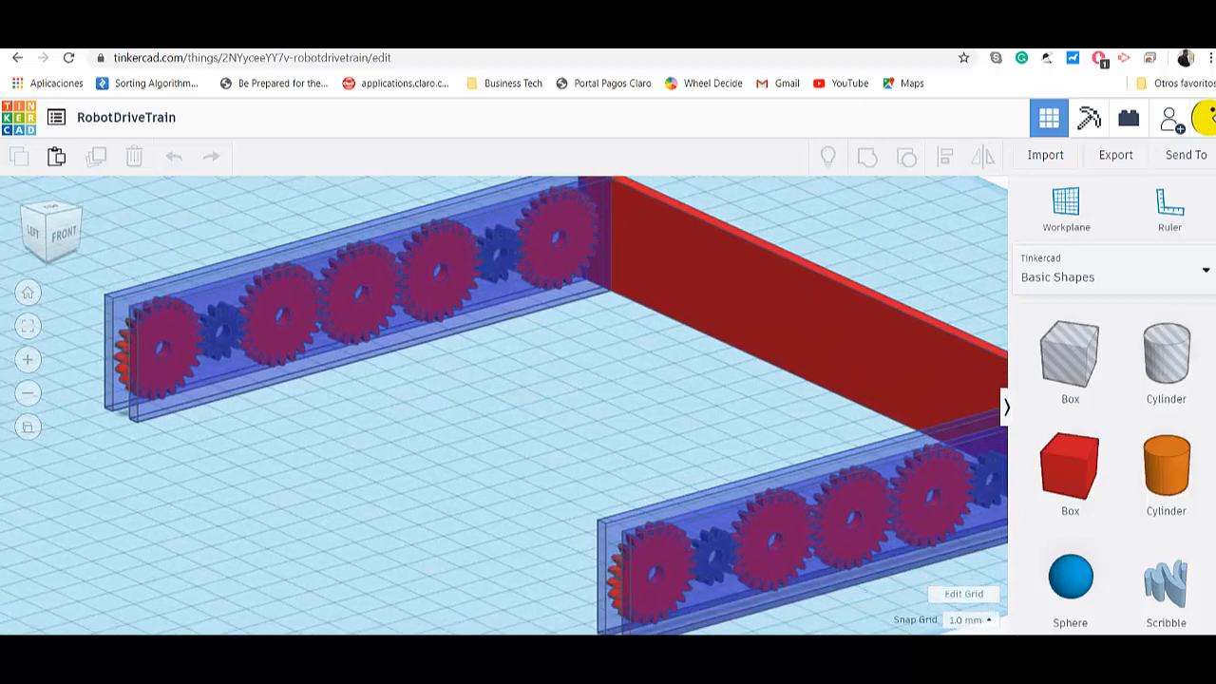
{"action": "left_click", "coordinate": [775, 634]}
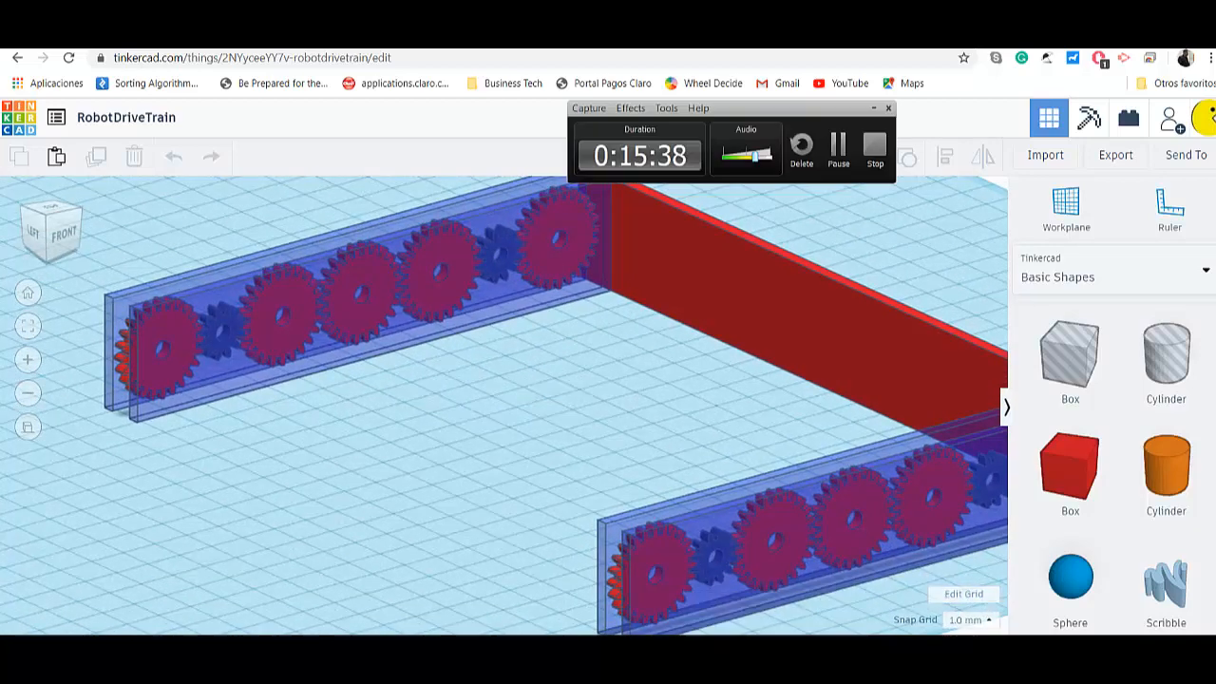